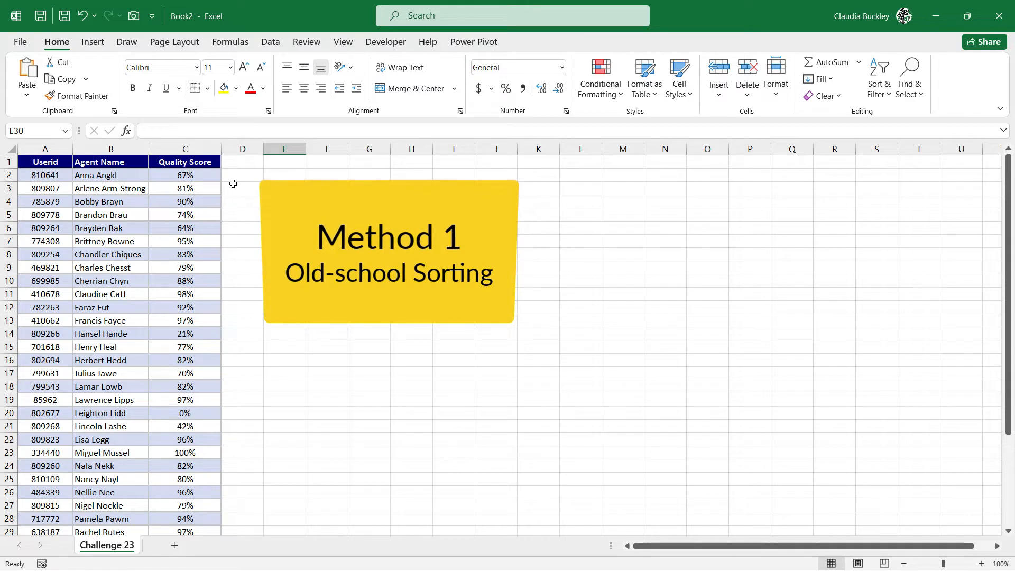
# Sort the table by Quality Score from largest to smallest
pyautogui.click(207, 176)
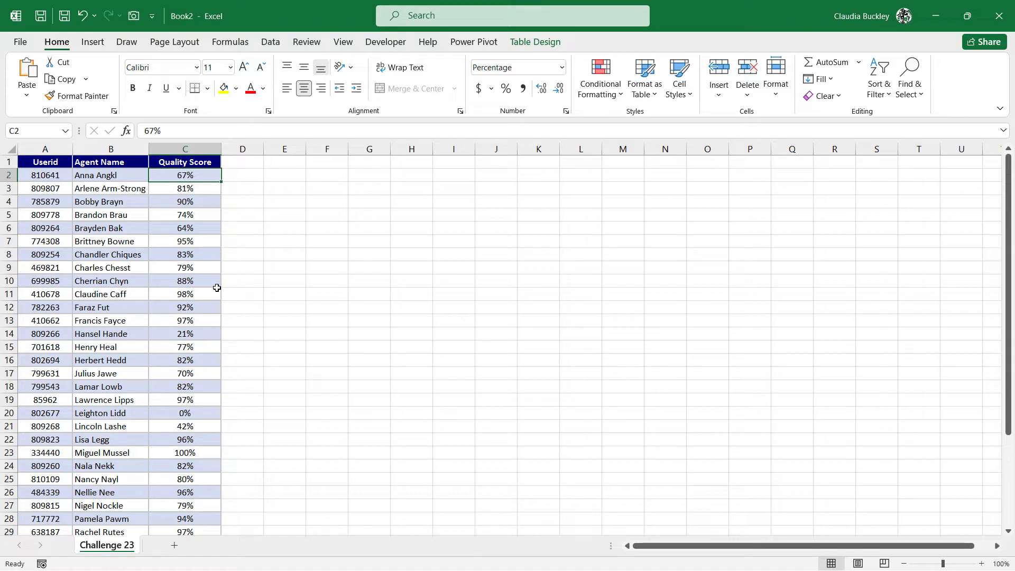
pyautogui.click(270, 43)
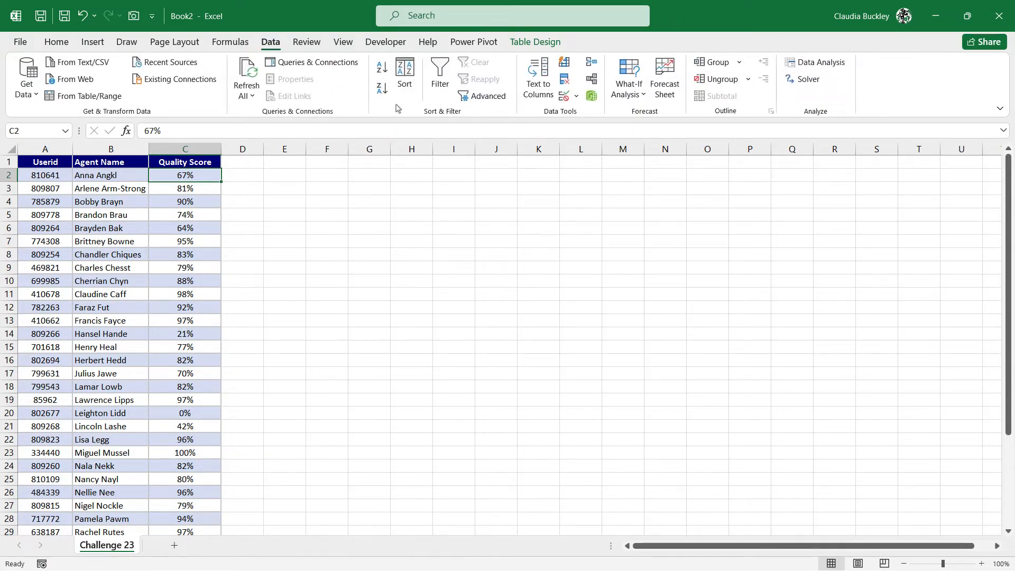
pyautogui.rightClick(189, 189)
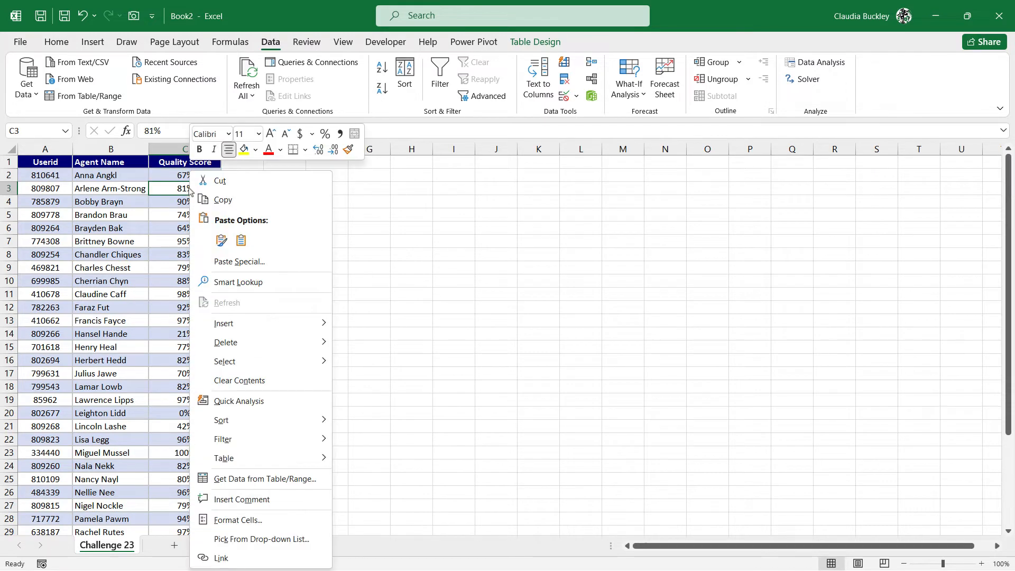
pyautogui.moveTo(251, 420)
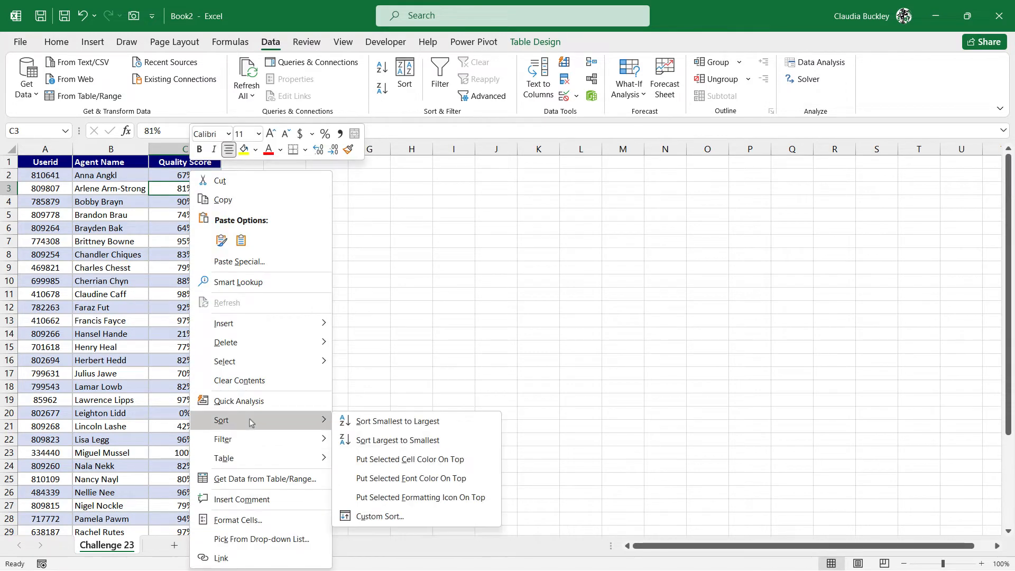
pyautogui.click(373, 441)
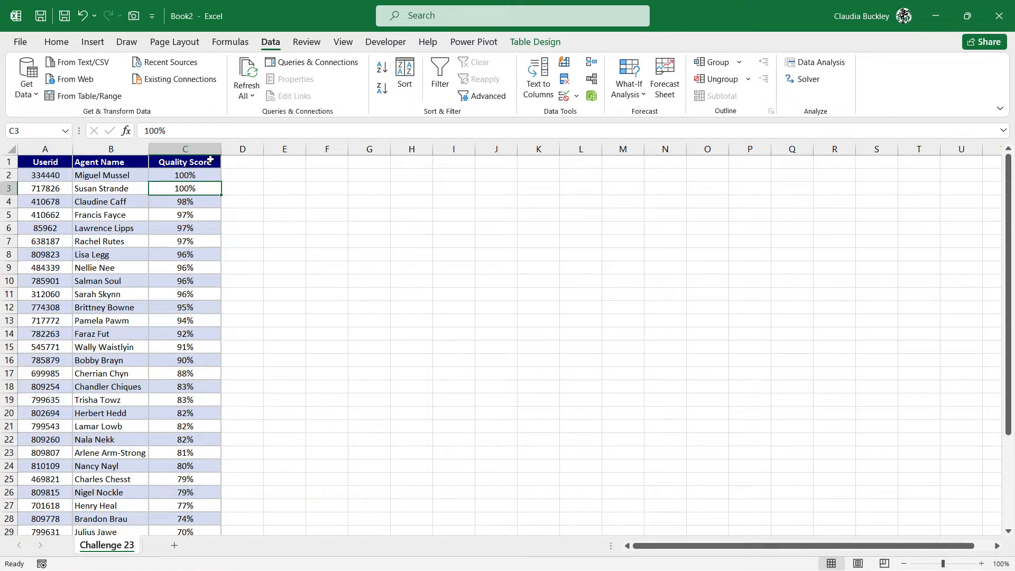
pyautogui.click(193, 255)
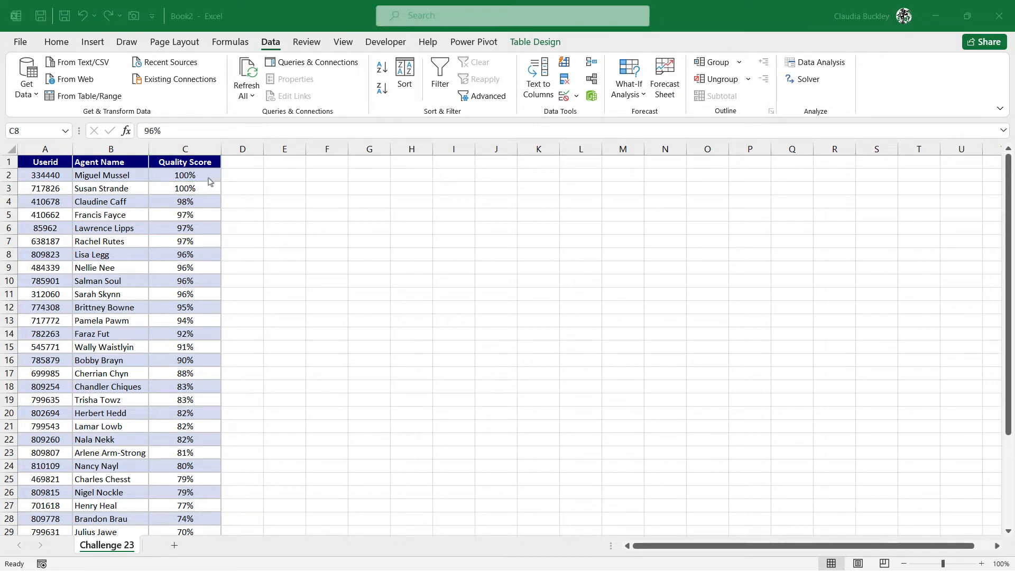
pyautogui.moveTo(209, 177); pyautogui.dragTo(200, 239)
pyautogui.moveTo(209, 176); pyautogui.dragTo(204, 245)
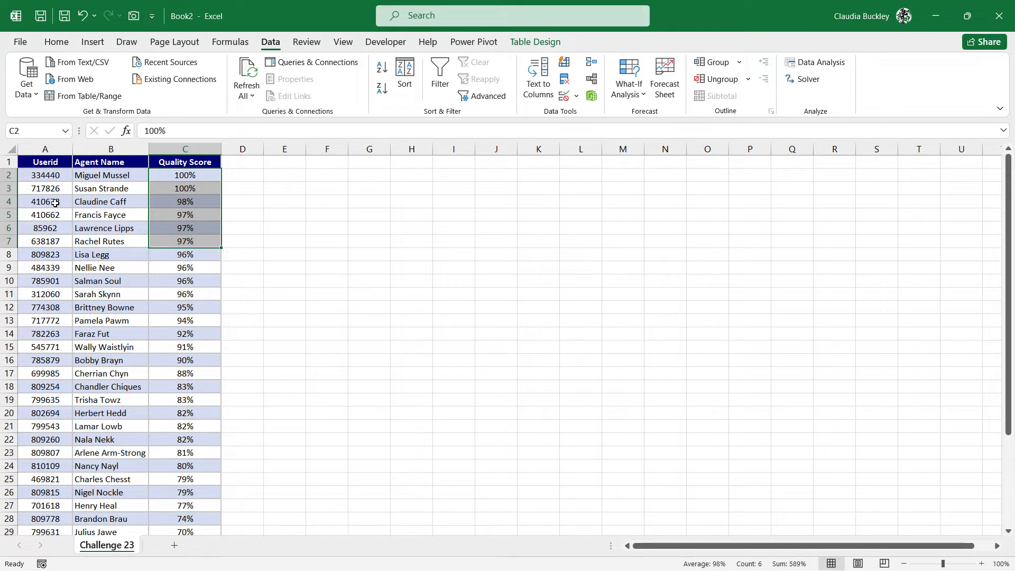
# Add a second sort level on Userid, smallest to largest, beneath the Quality Score level and apply the sort
pyautogui.click(54, 175)
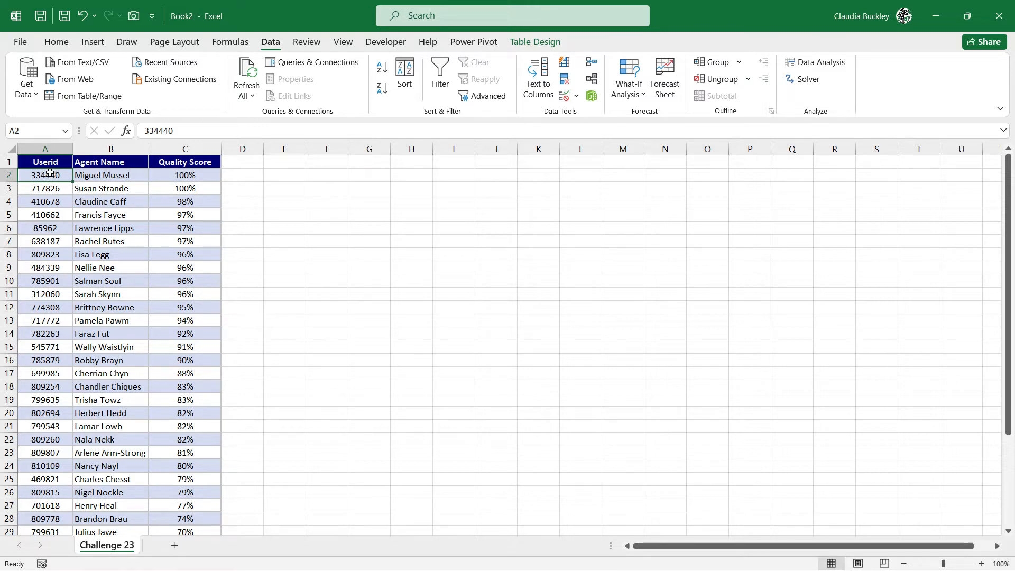
pyautogui.click(405, 88)
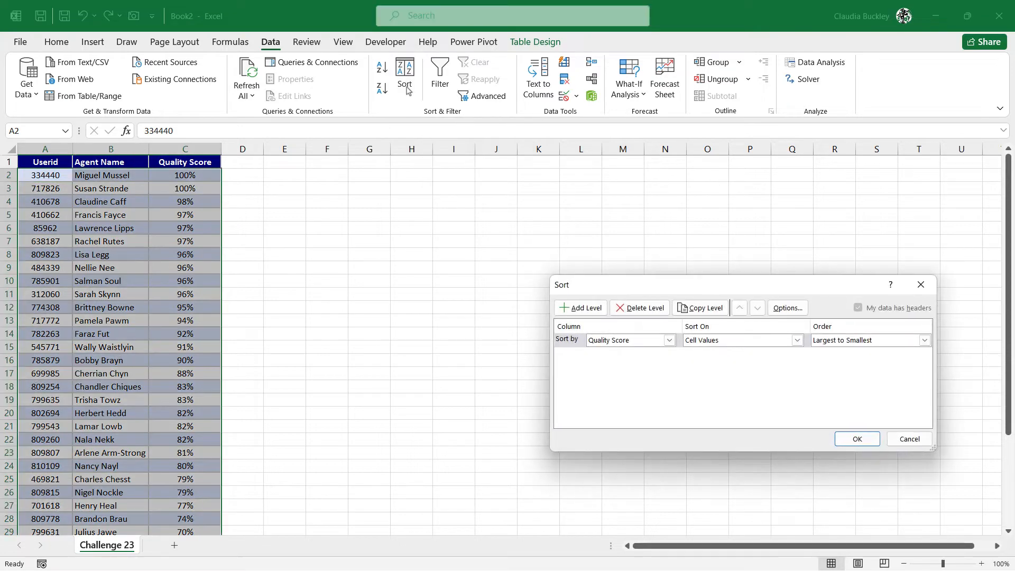
pyautogui.moveTo(481, 239); pyautogui.dragTo(295, 175)
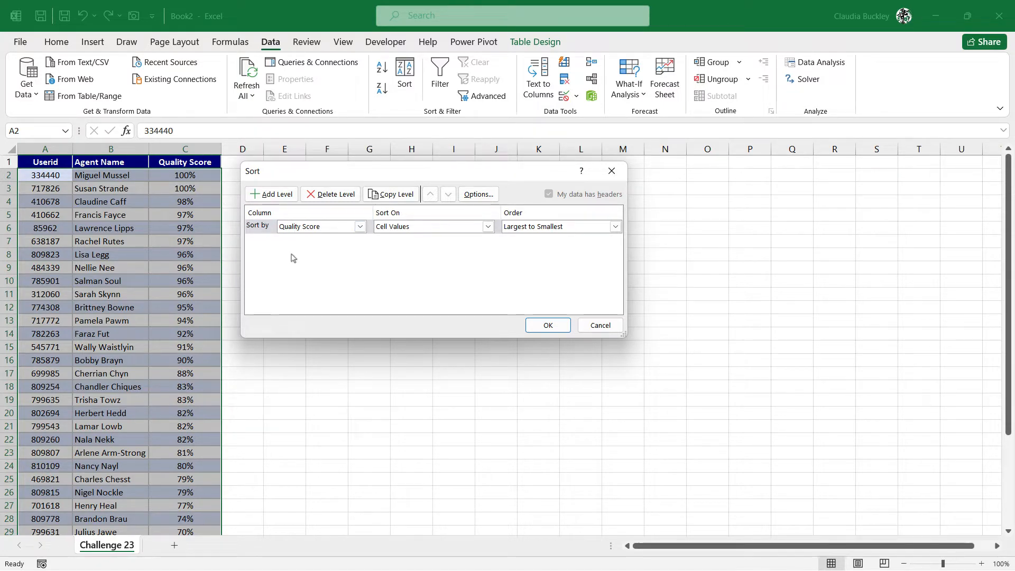
pyautogui.click(280, 196)
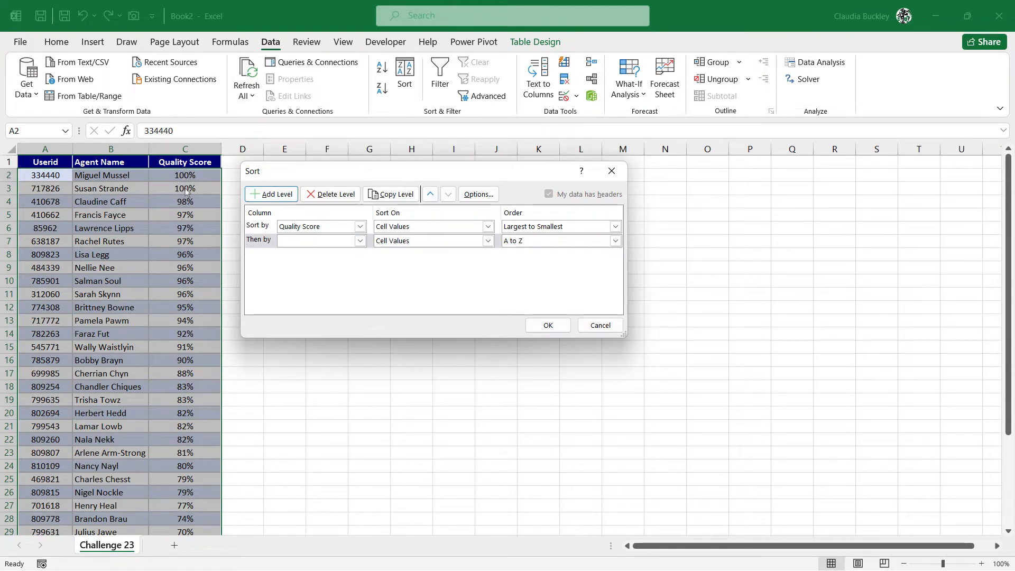
pyautogui.click(360, 240)
pyautogui.click(339, 255)
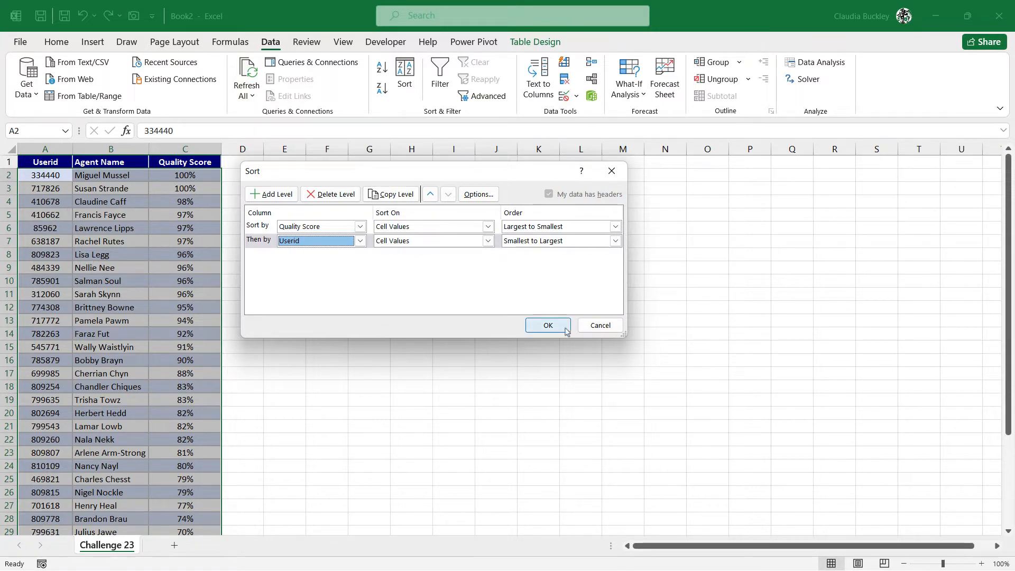
pyautogui.click(549, 325)
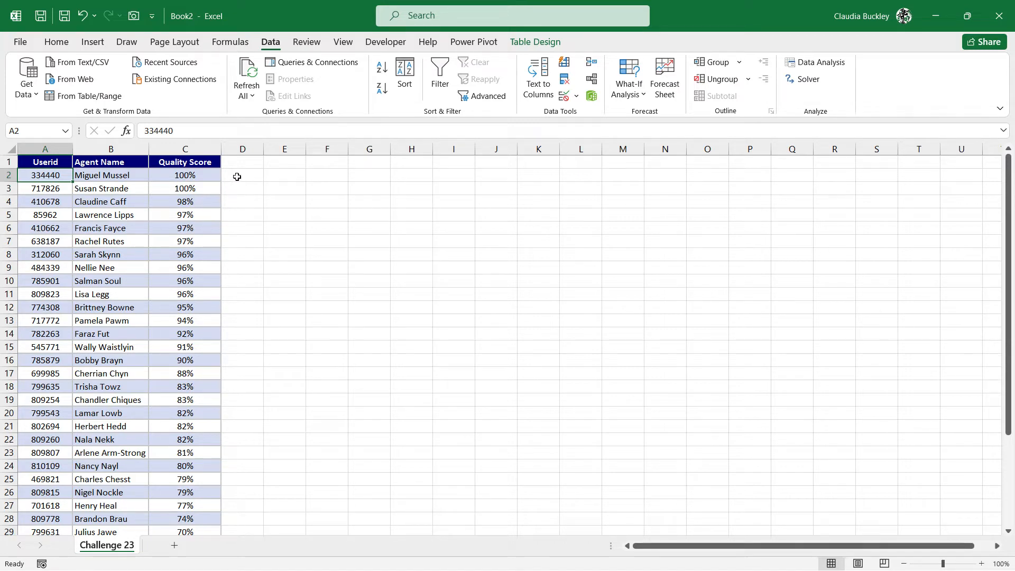
# Add a table column headed Rank in D1, directly beside Quality Score
pyautogui.click(245, 162)
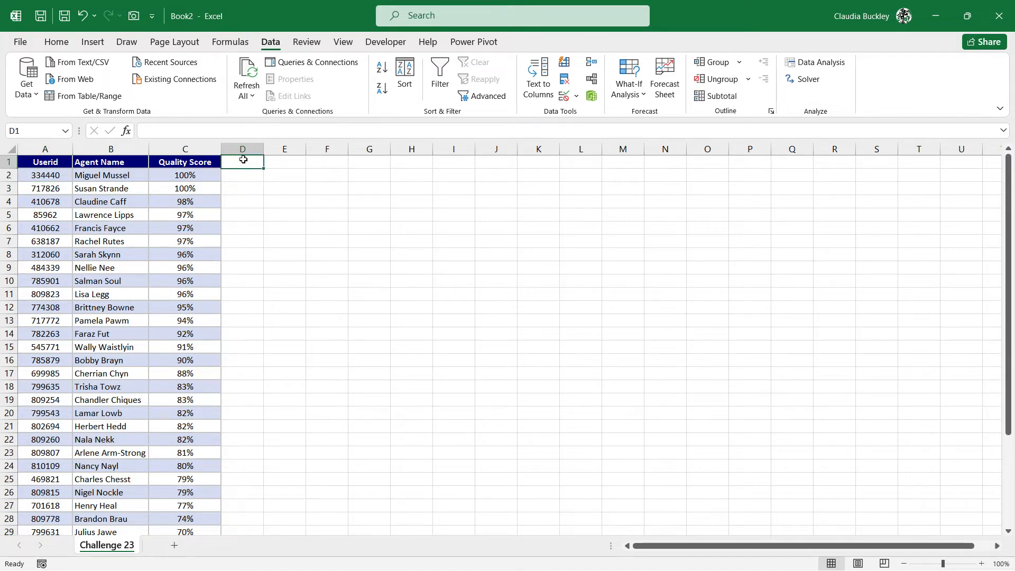
pyautogui.write('Rank')
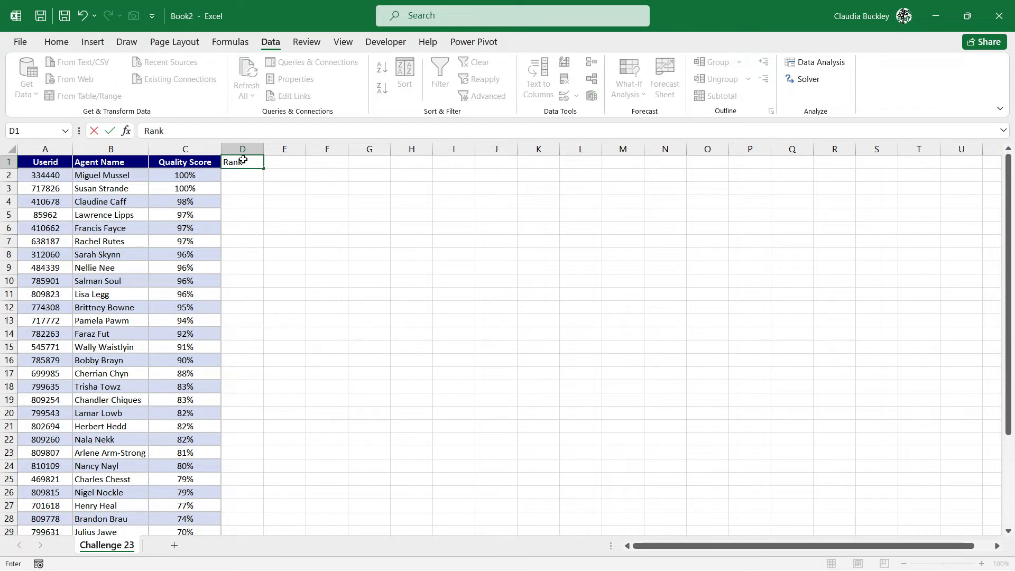
pyautogui.press('Return')
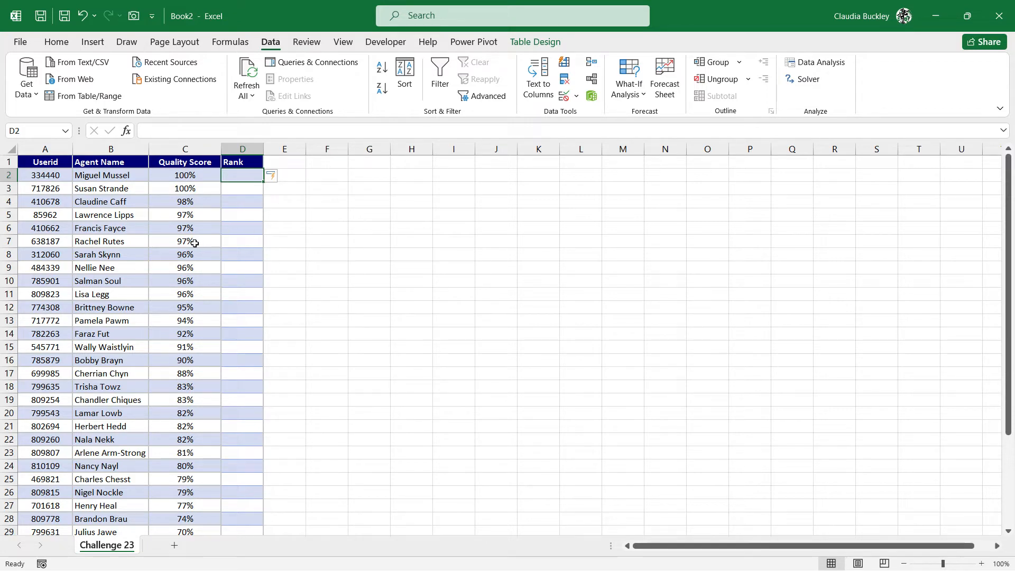
# Try to number the top five agents by entering =SEQUENCE(5) in D2 inside the table
pyautogui.write('=se')
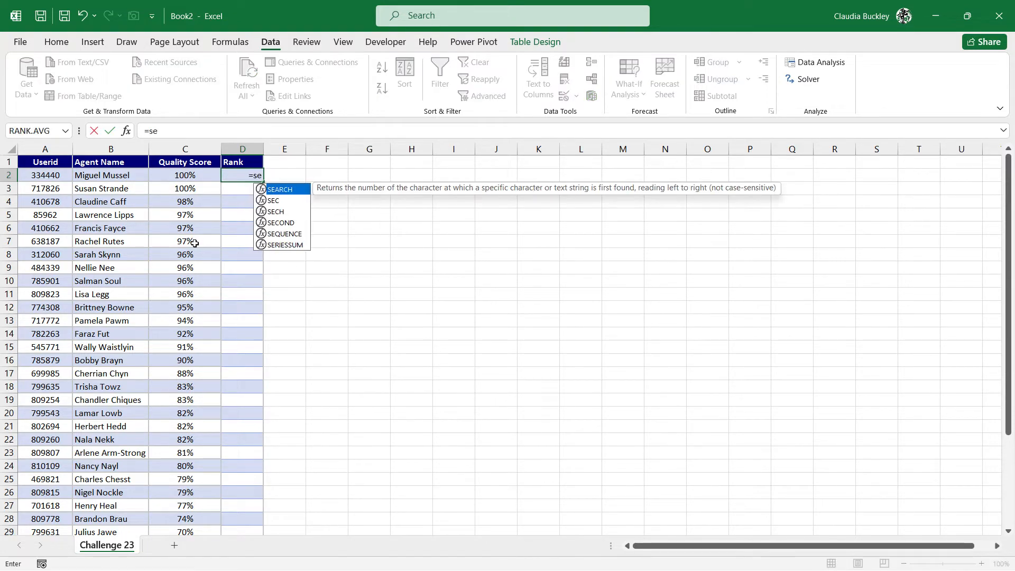
pyautogui.write('que')
pyautogui.press('Tab')
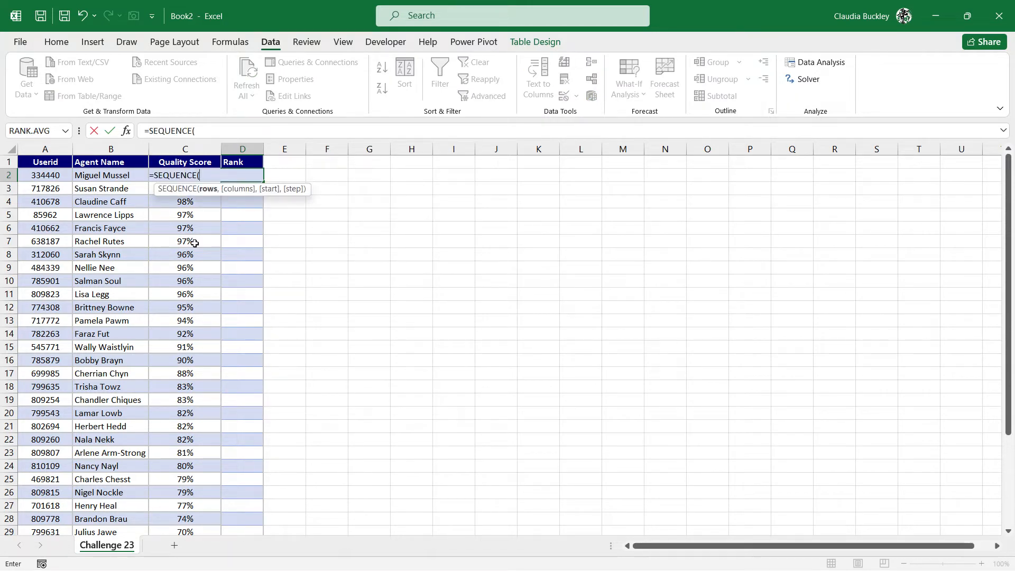
pyautogui.write('5')
pyautogui.write(')')
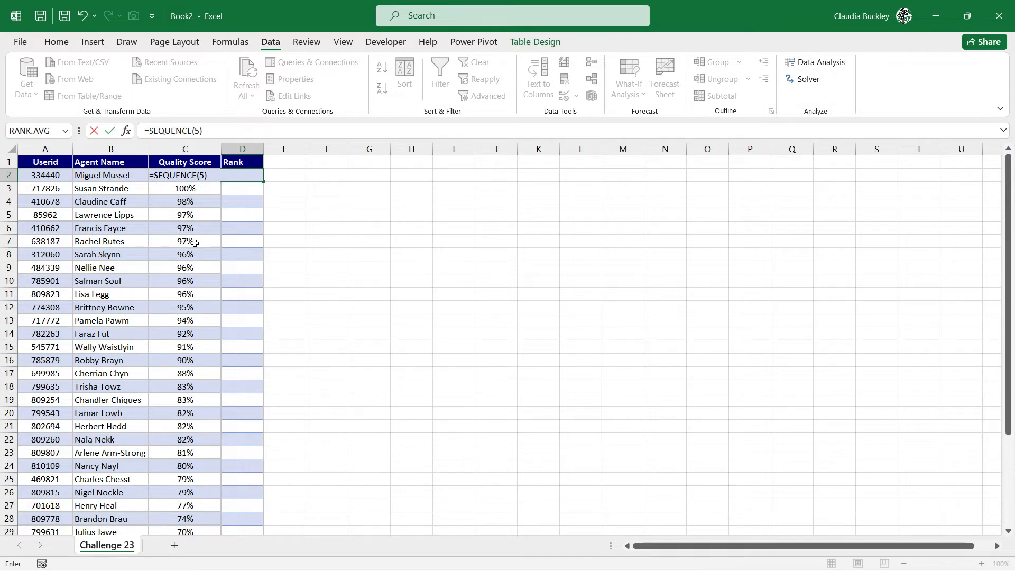
pyautogui.press('Return')
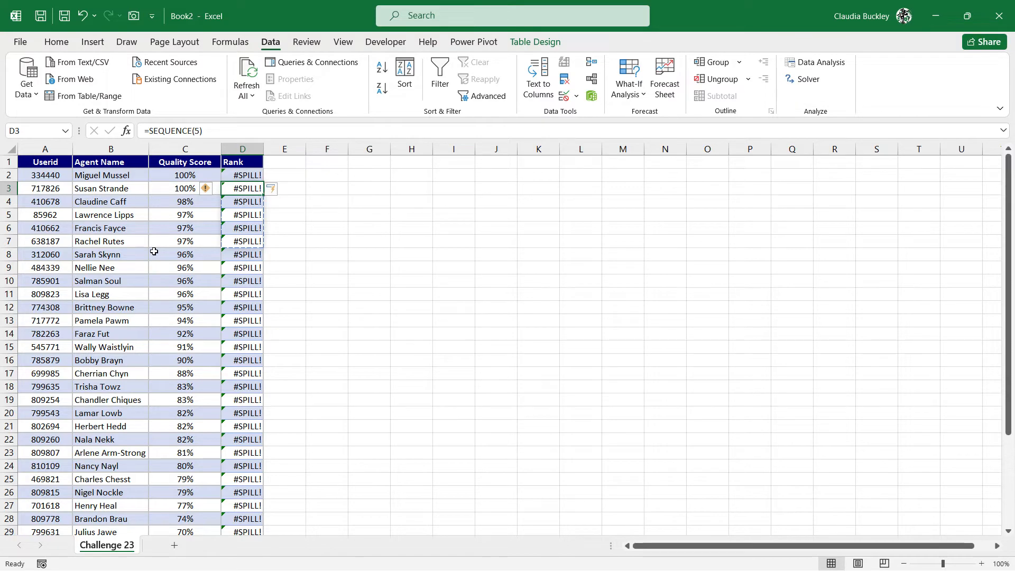
# Convert the Performance table to a normal range
pyautogui.click(532, 44)
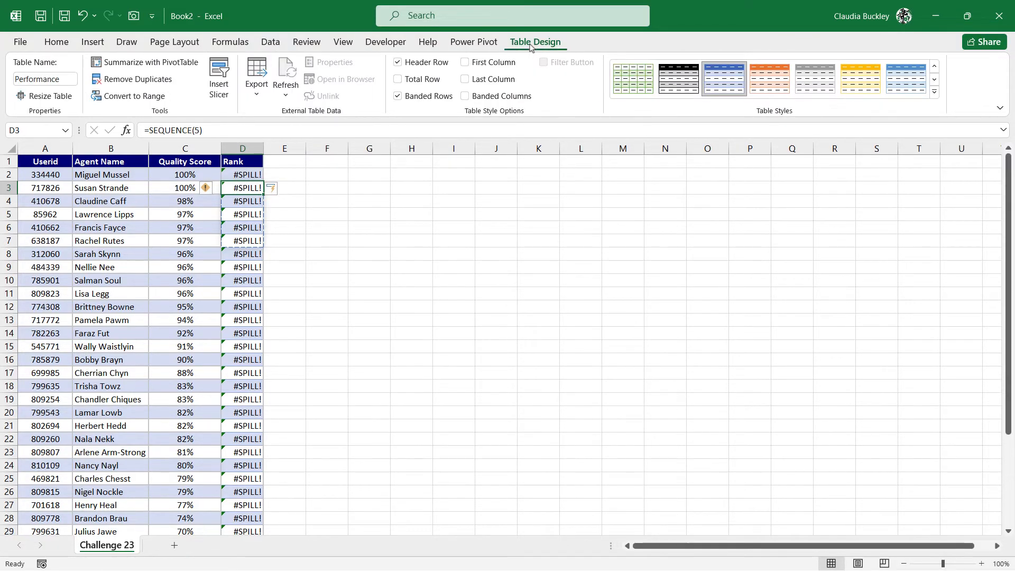
pyautogui.click(136, 96)
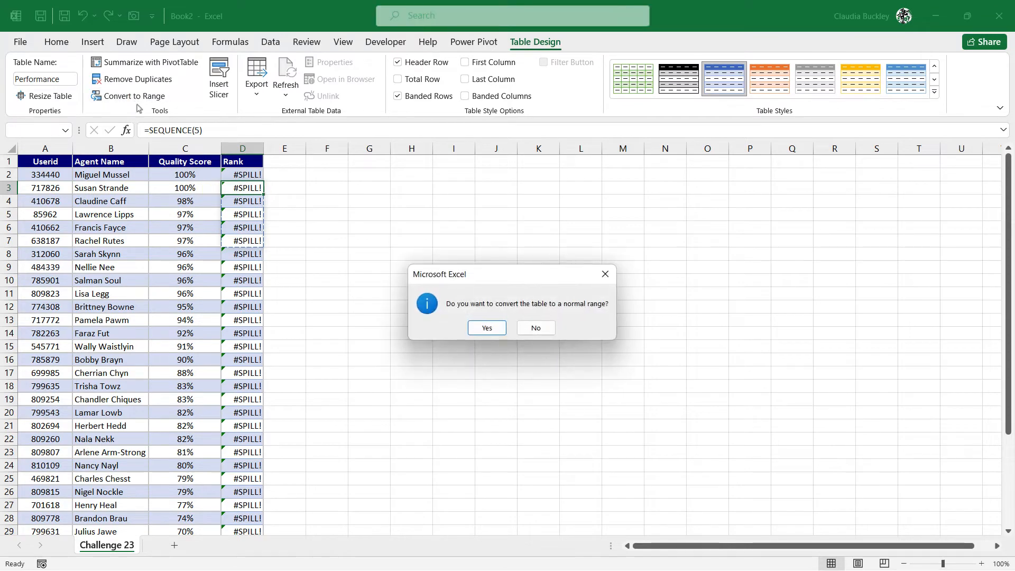
pyautogui.click(487, 329)
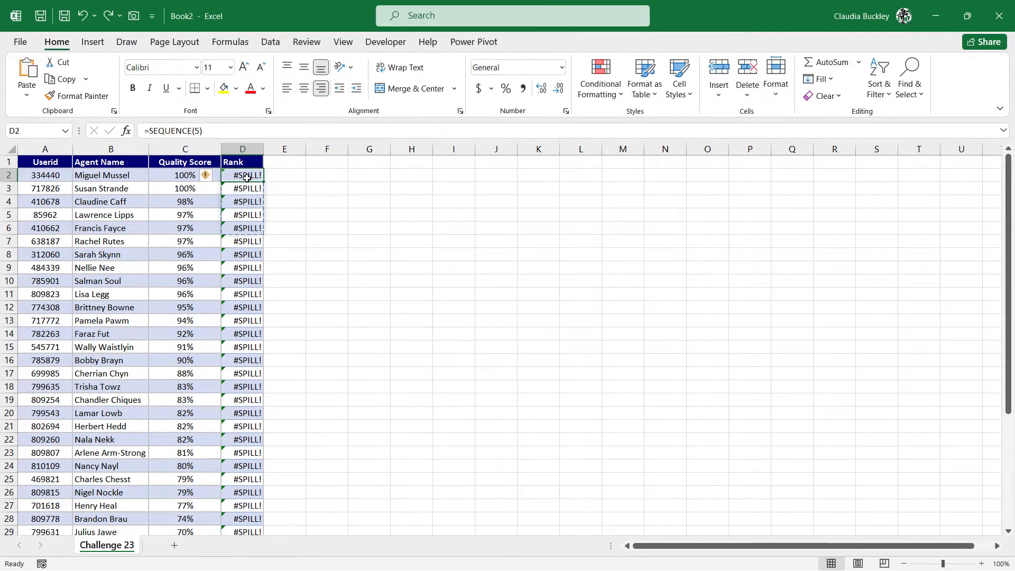
# Clear all the formulas beneath the Rank header, from D2 downwards
pyautogui.hotkey('ctrl', 'shift', 'Down')
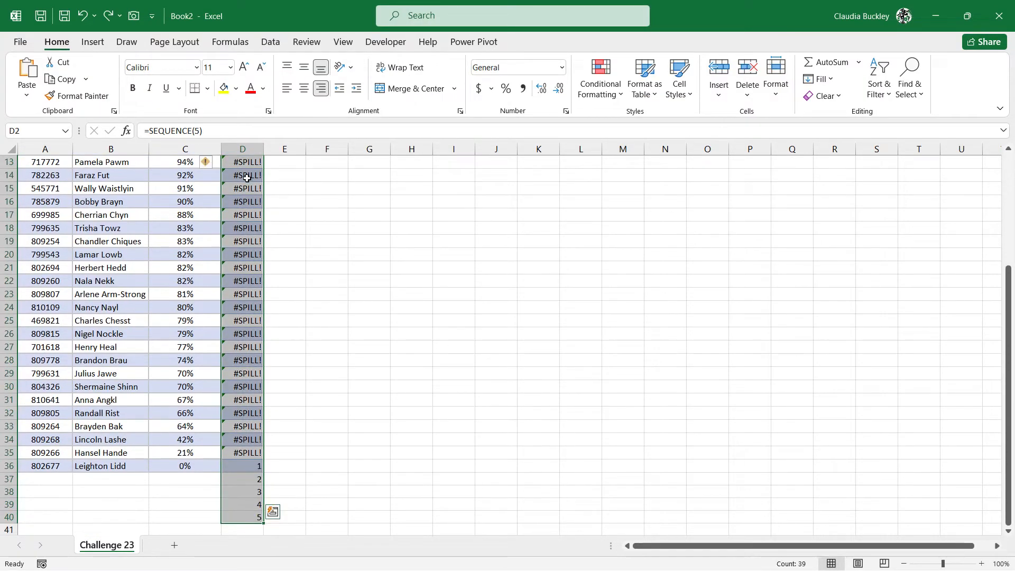
pyautogui.press('Delete')
pyautogui.scroll(5, 246, 178)
# Enter =SEQUENCE(5) in D2 to number the first five agents in the Rank column
pyautogui.click(247, 178)
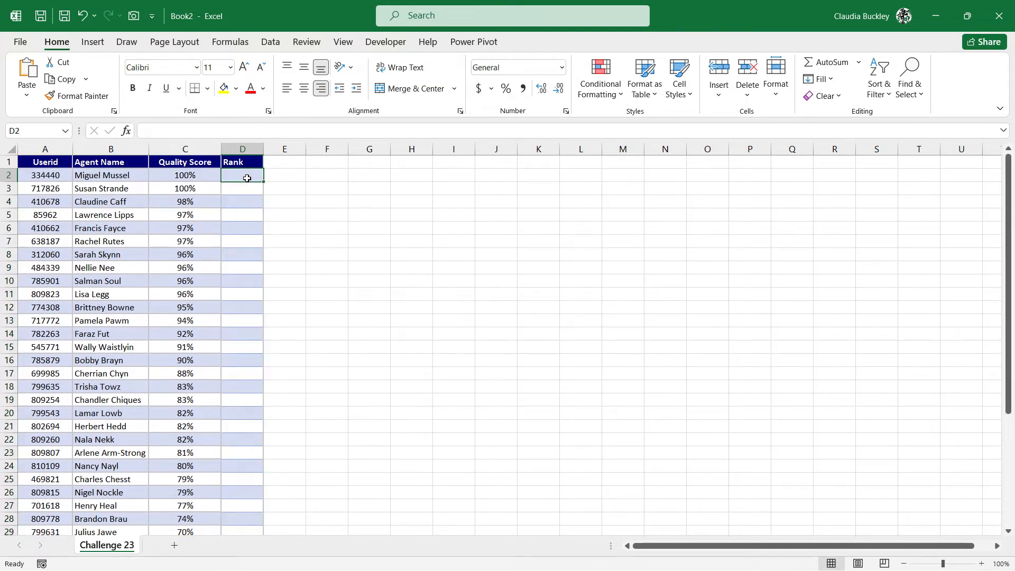
pyautogui.write('=SEQUENCE(')
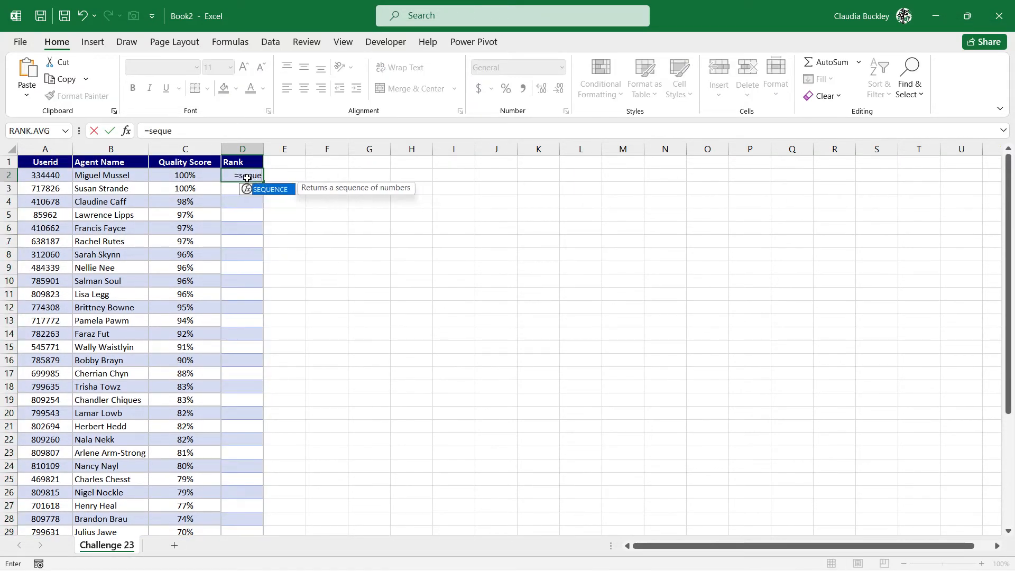
pyautogui.write('5)')
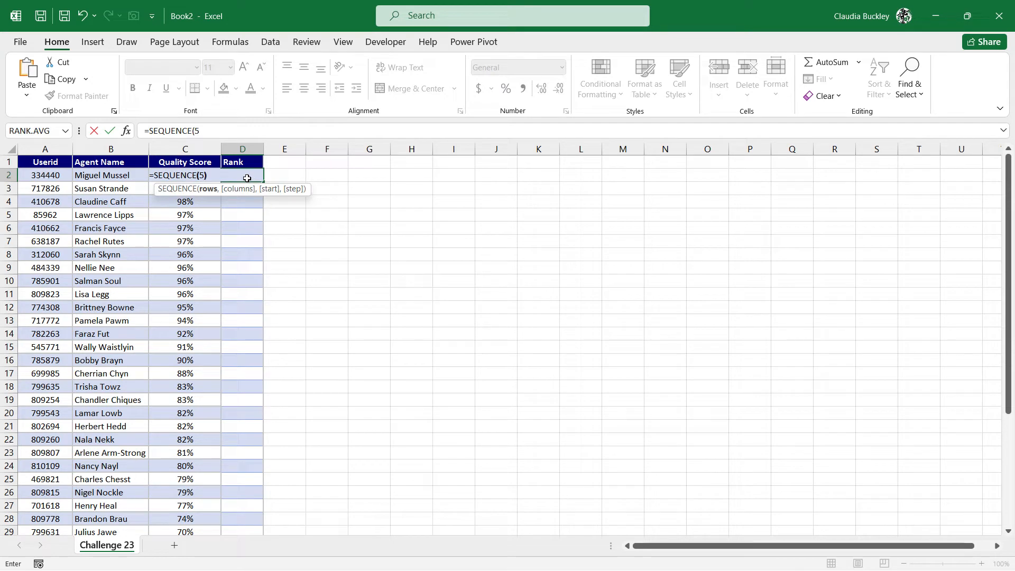
pyautogui.press('Return')
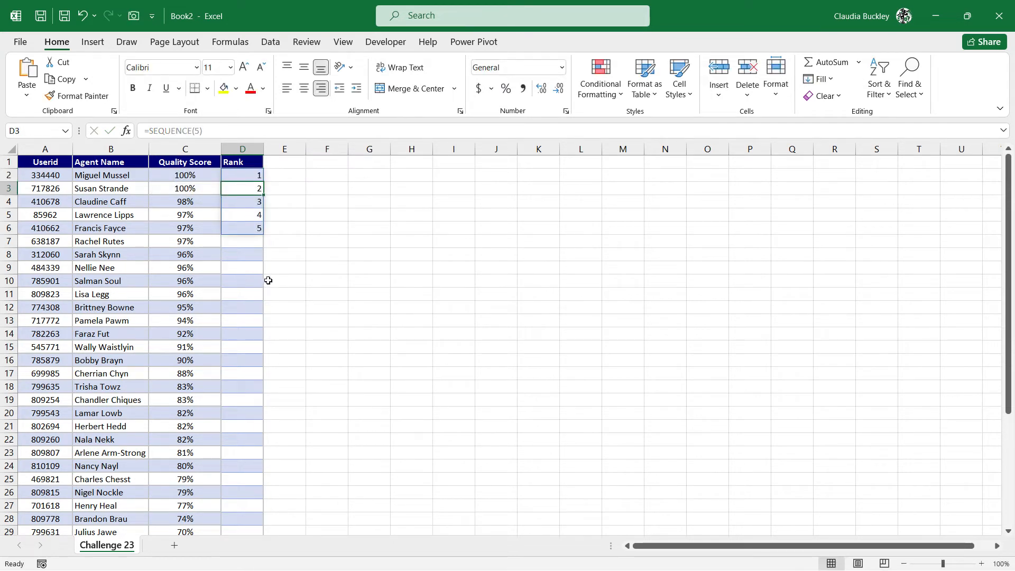
# Turn on filtering for the header row and filter the Rank column to exclude blanks
pyautogui.click(240, 163)
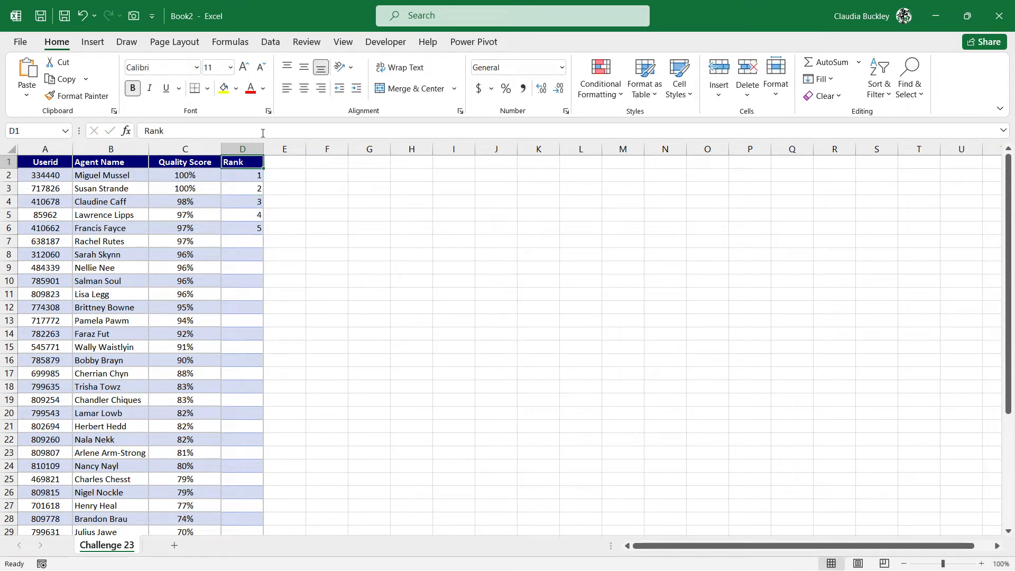
pyautogui.click(271, 42)
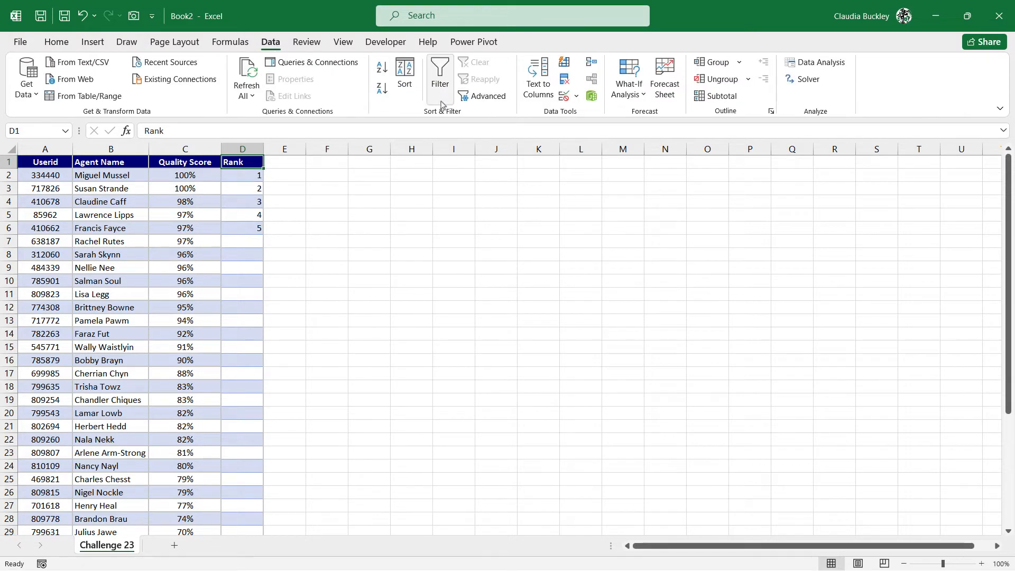
pyautogui.click(440, 76)
pyautogui.click(258, 162)
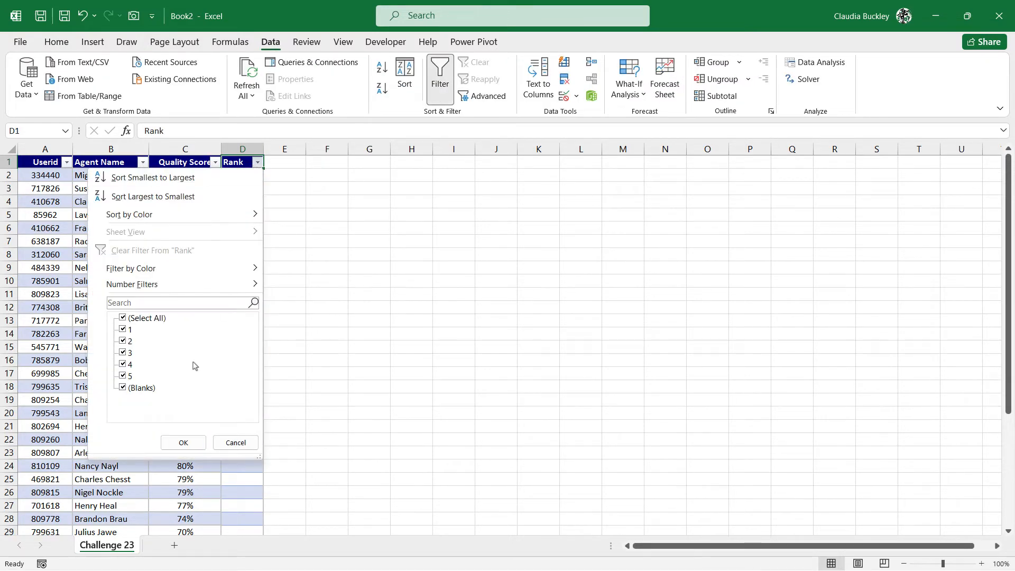
pyautogui.click(123, 387)
pyautogui.click(183, 442)
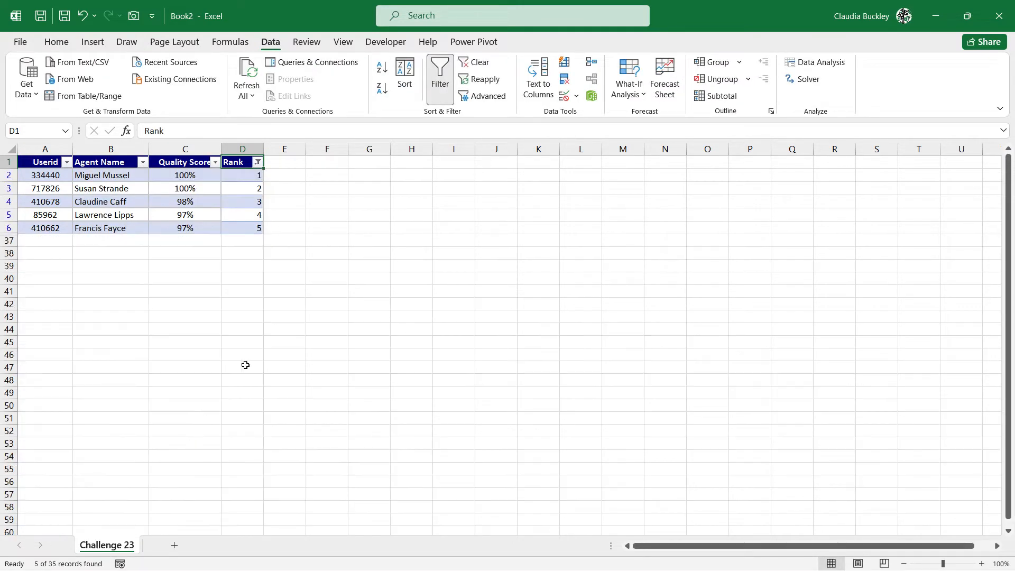
# Change the Quality Score of the fifth-ranked agent in C6 to 99%
pyautogui.click(241, 227)
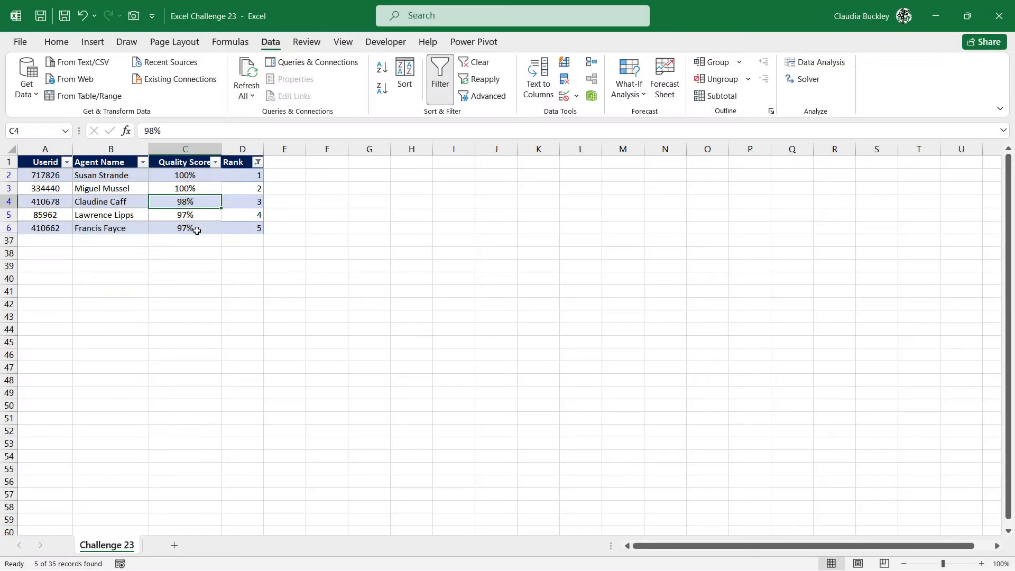
pyautogui.click(196, 230)
pyautogui.write('99%')
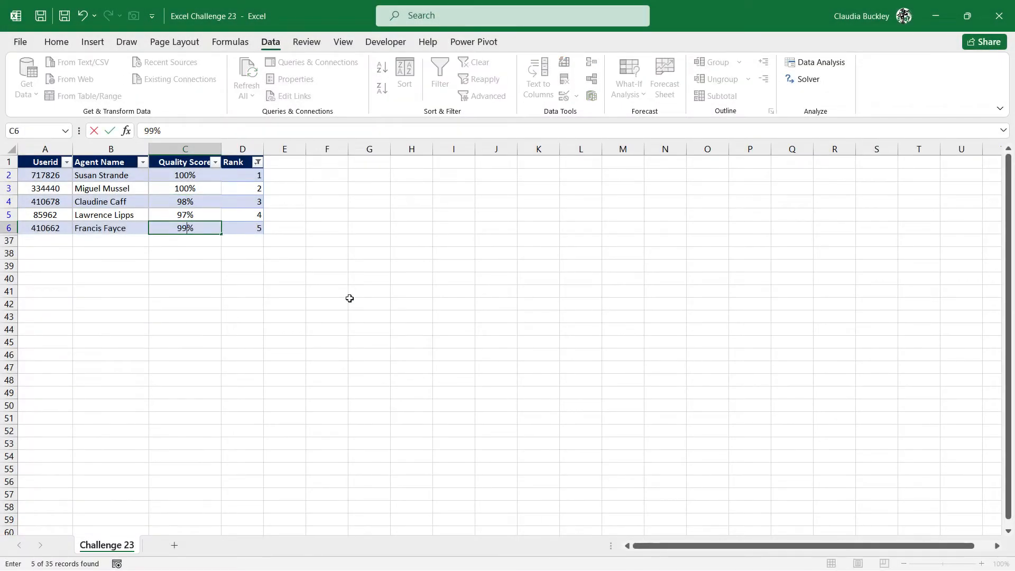
pyautogui.press('Return')
pyautogui.press('Up')
pyautogui.press('Up')
pyautogui.press('Up')
pyautogui.press('Up')
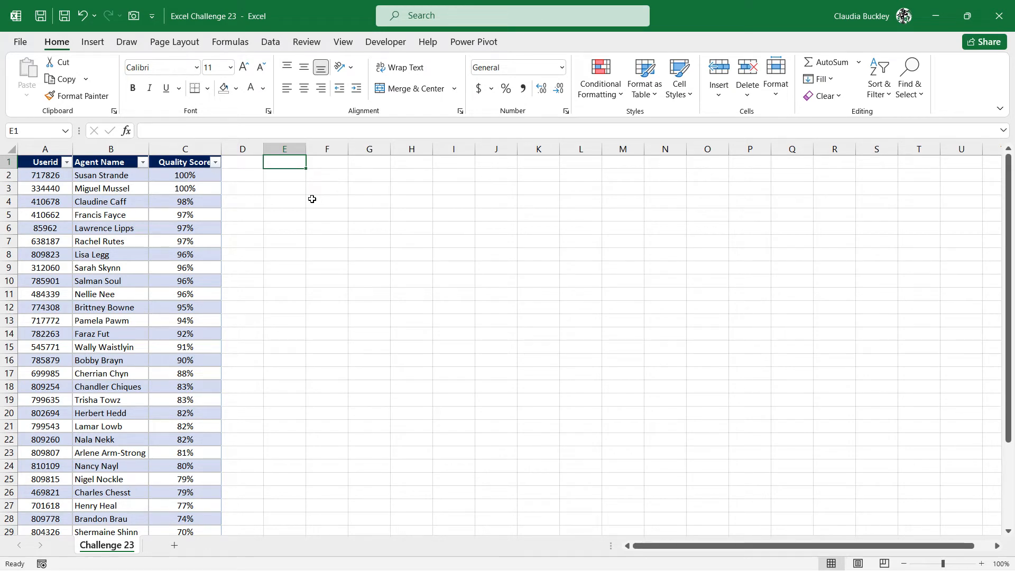
# Enter =SORT(Performance,3,-1) in E2 to list the agents by Quality Score in descending order
pyautogui.press('Down')
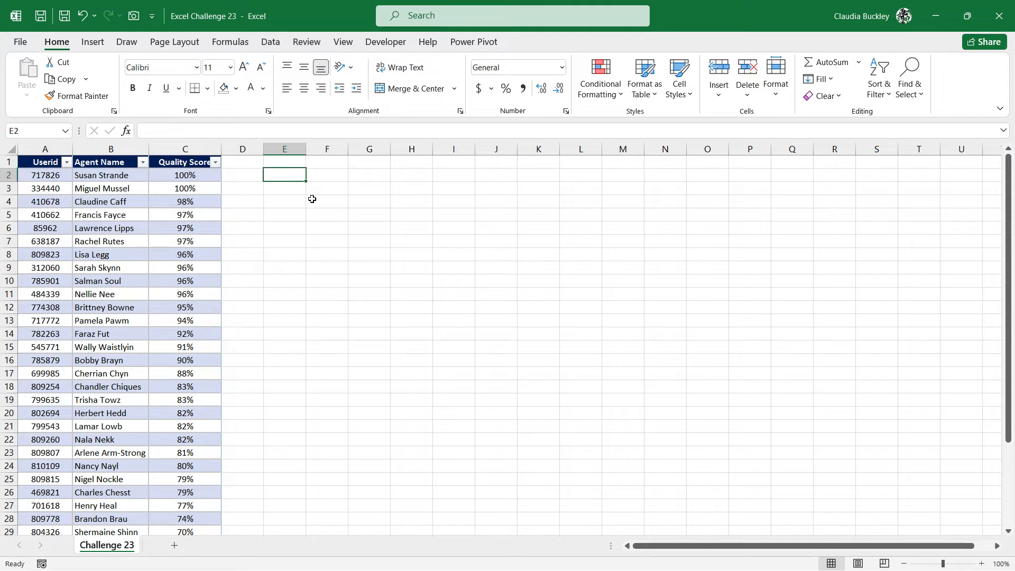
pyautogui.write('=sort')
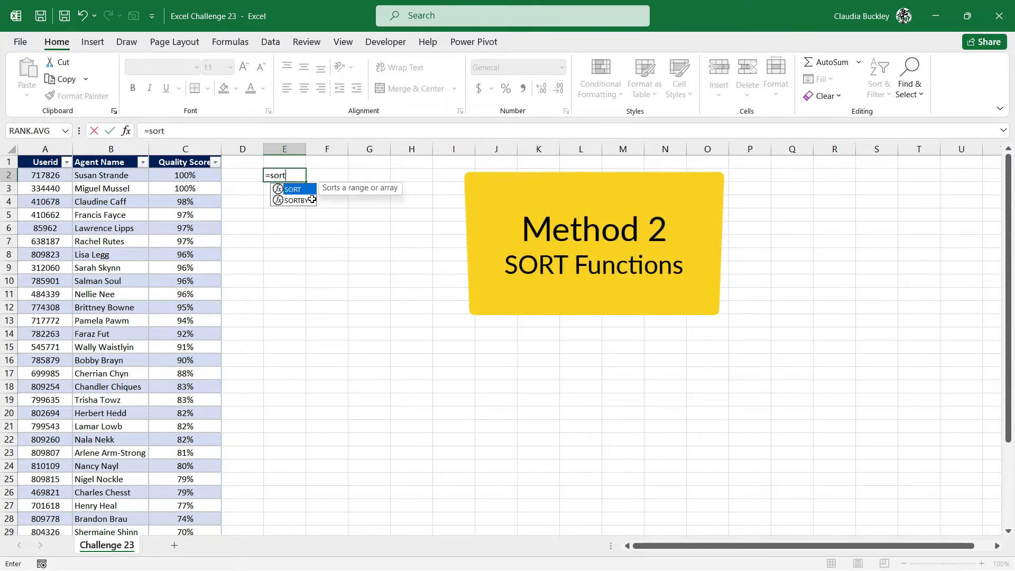
pyautogui.press('Tab')
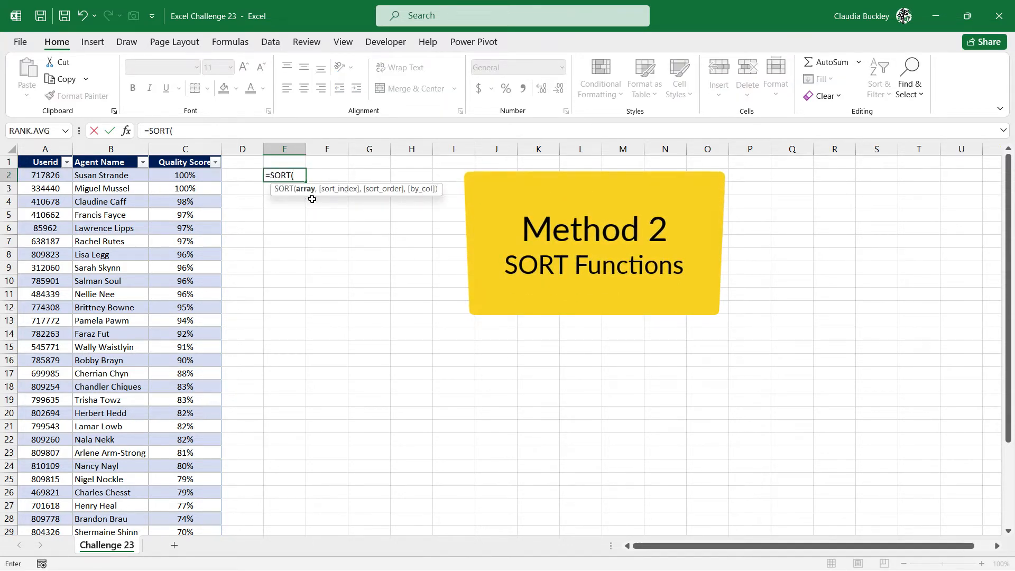
pyautogui.write('perf')
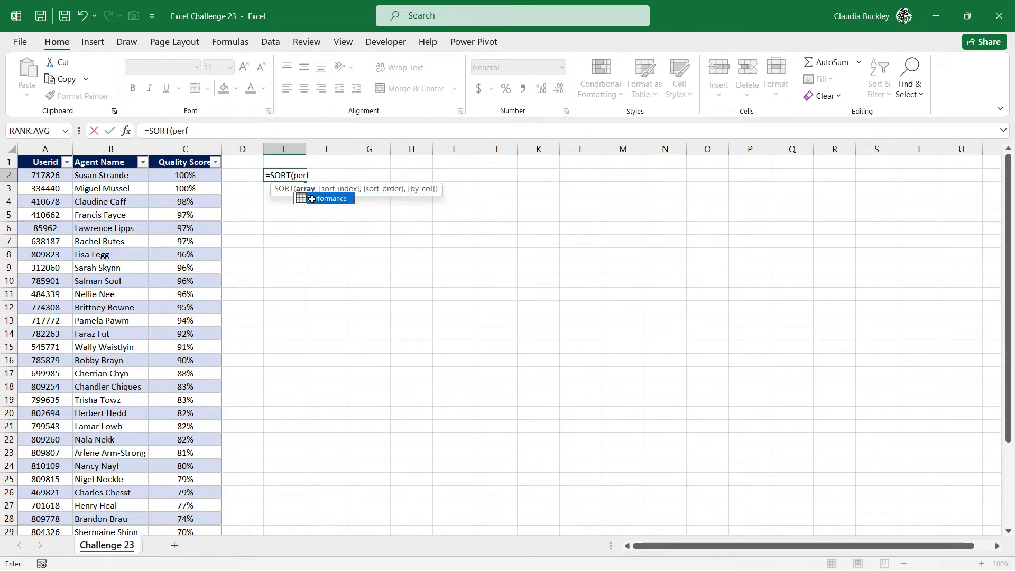
pyautogui.press('Tab')
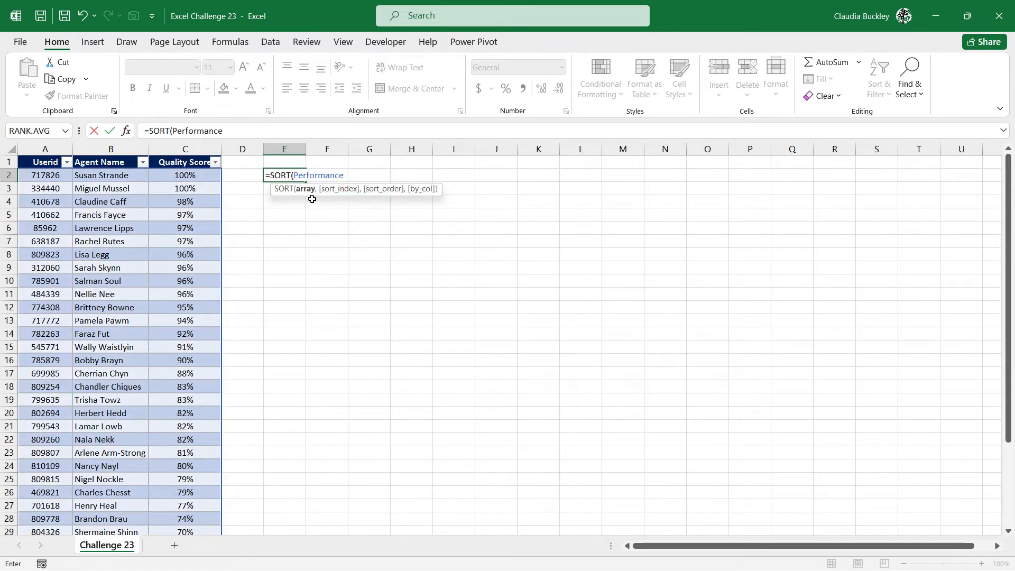
pyautogui.write(',')
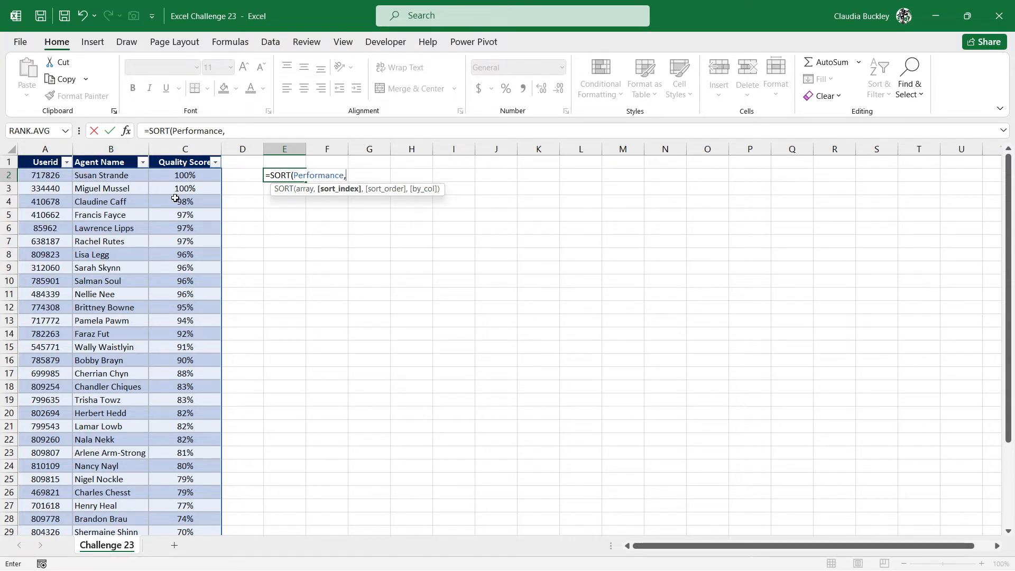
pyautogui.write('3,')
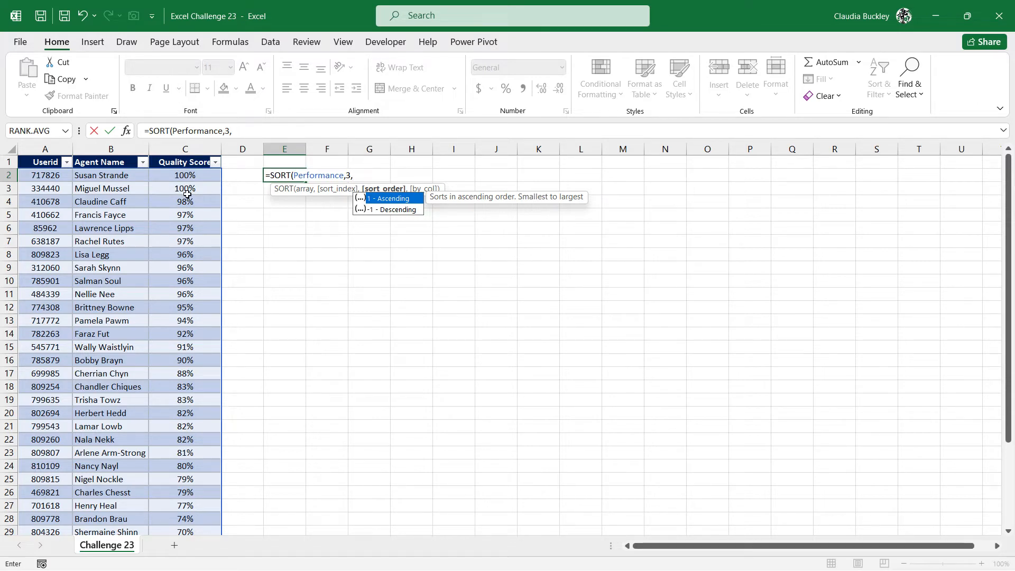
pyautogui.write('-1')
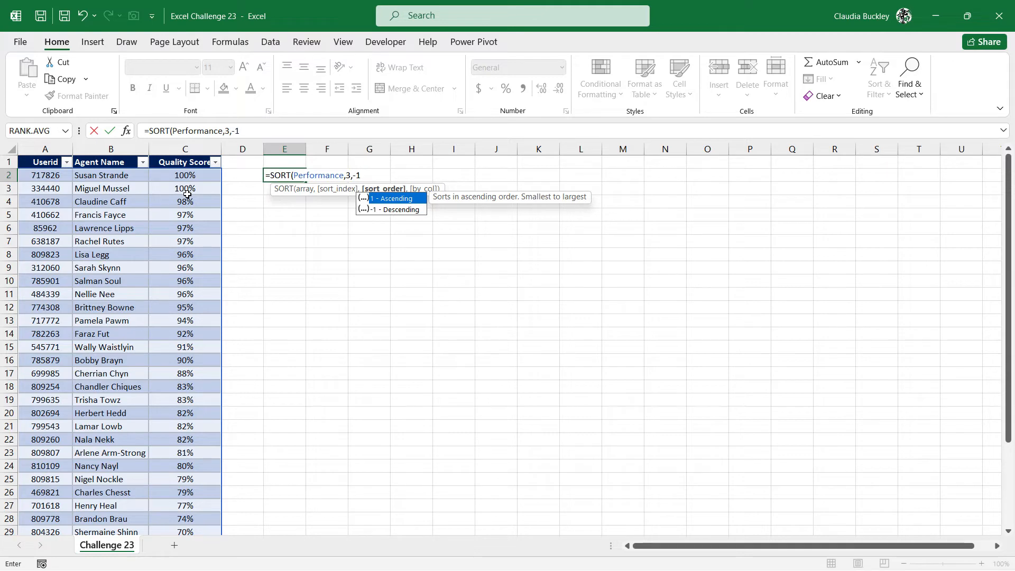
pyautogui.write(')')
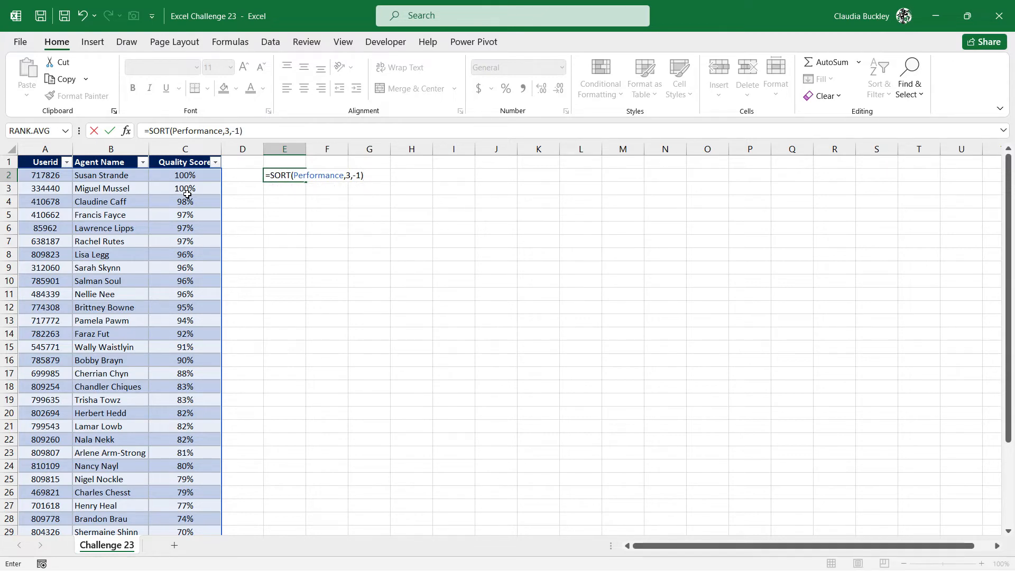
pyautogui.press('Return')
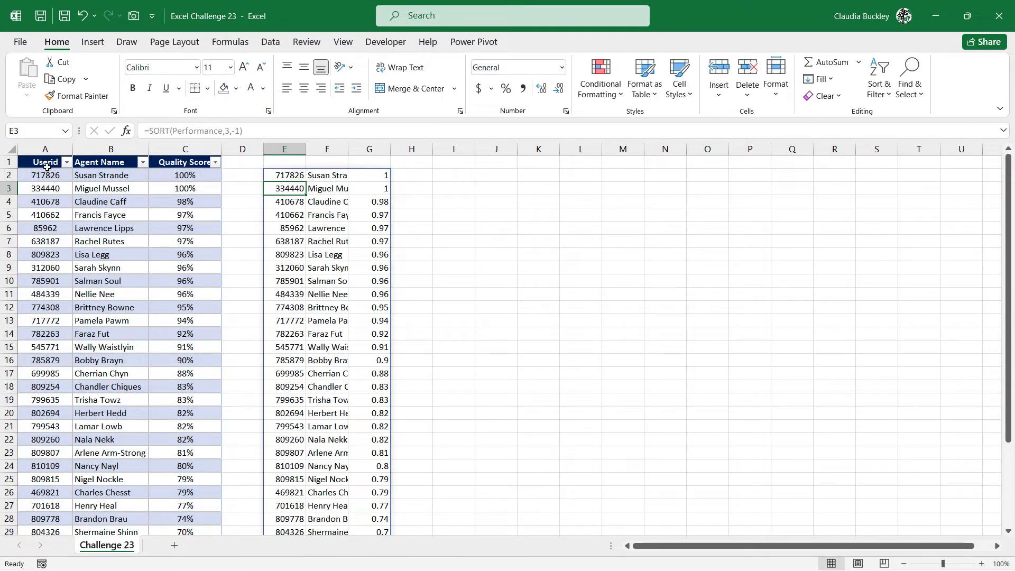
# Copy the table's header cells A1:C1 and paste them into E1 above the sorted list
pyautogui.moveTo(42, 161); pyautogui.dragTo(194, 163)
pyautogui.hotkey('ctrl', 'c')
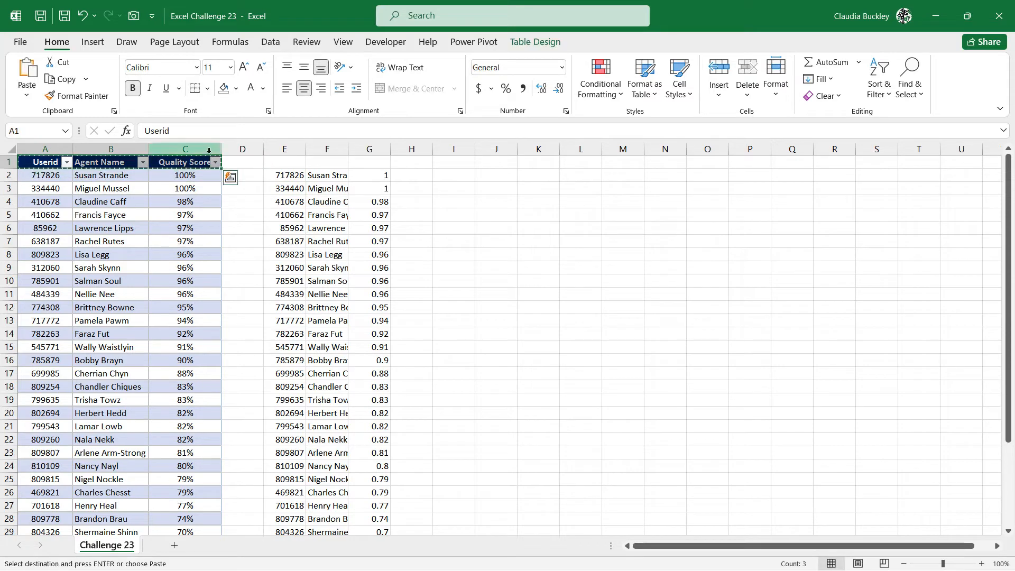
pyautogui.click(271, 161)
pyautogui.hotkey('ctrl', 'v')
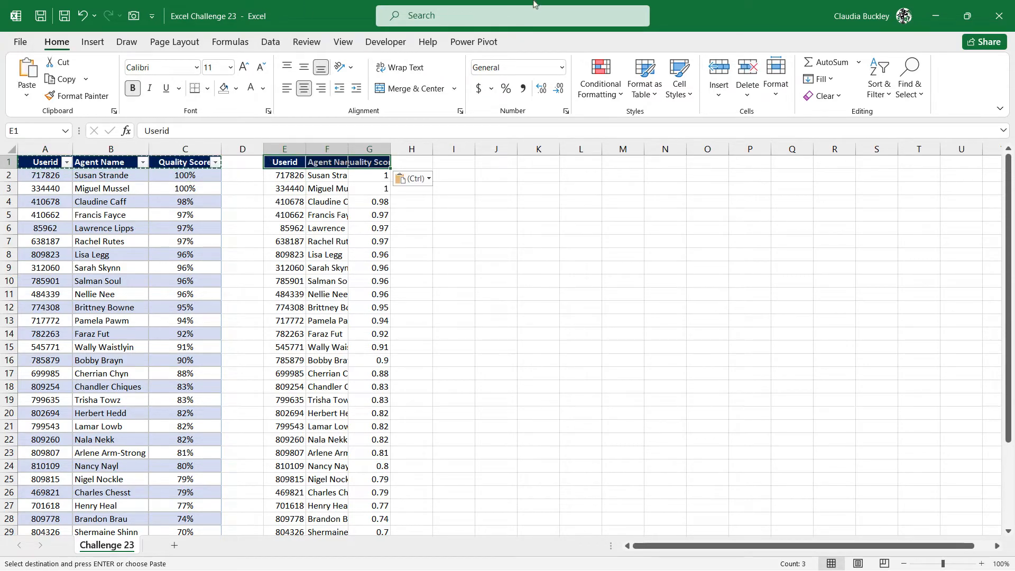
# Format column G as a percentage and autofit the widths of columns E to G
pyautogui.click(373, 150)
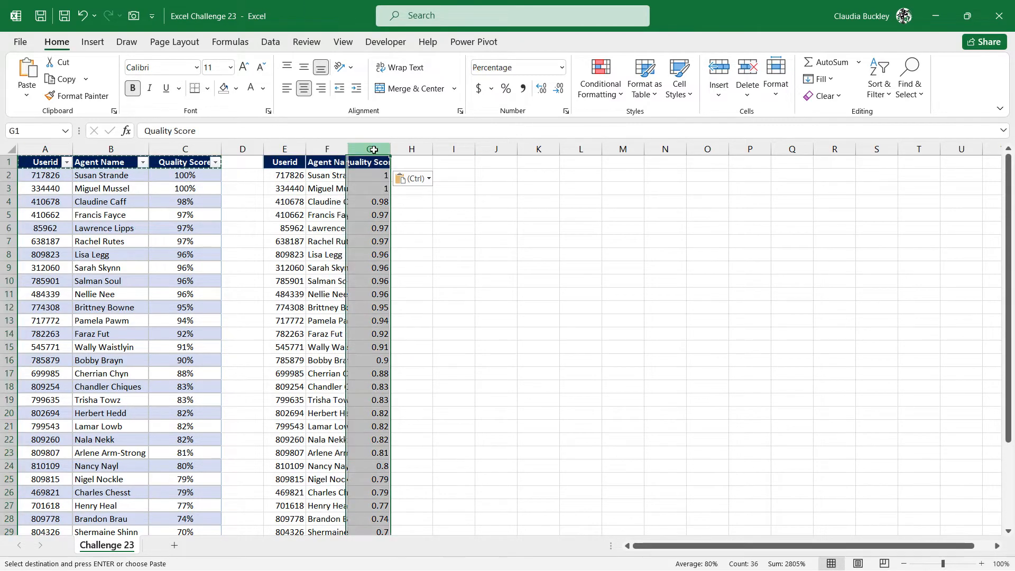
pyautogui.click(506, 90)
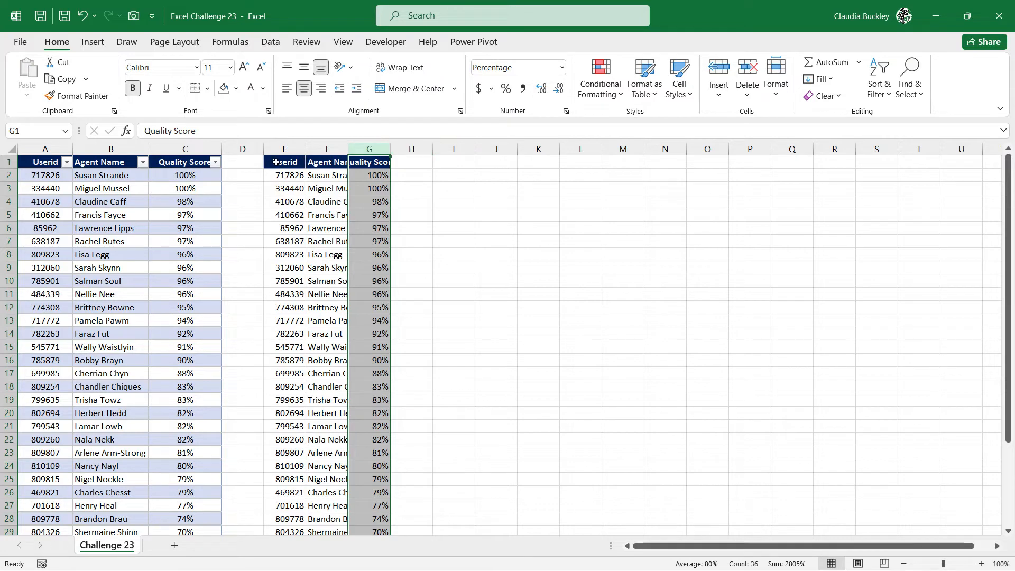
pyautogui.moveTo(281, 149); pyautogui.dragTo(358, 150)
pyautogui.doubleClick(391, 149)
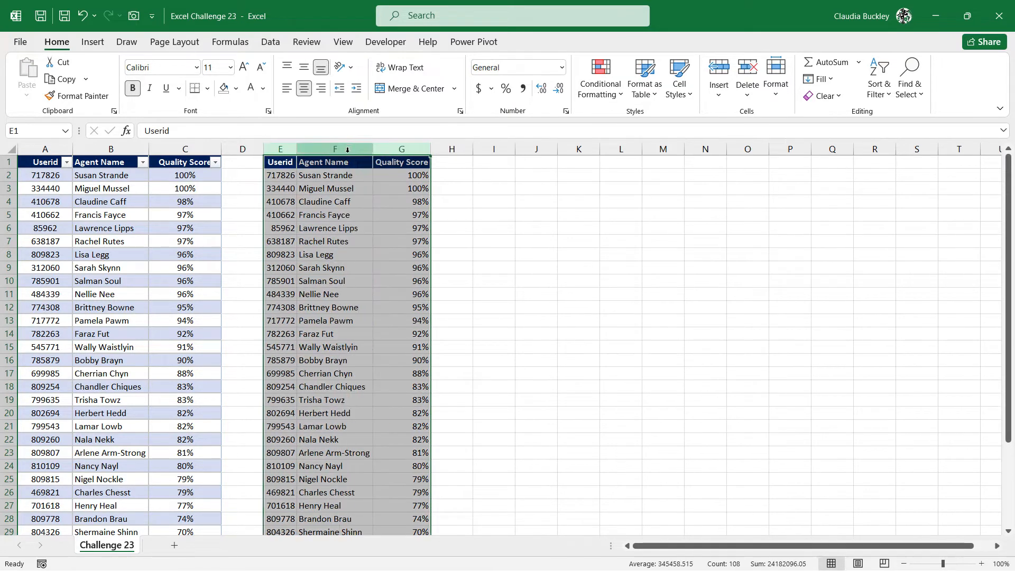
pyautogui.click(407, 179)
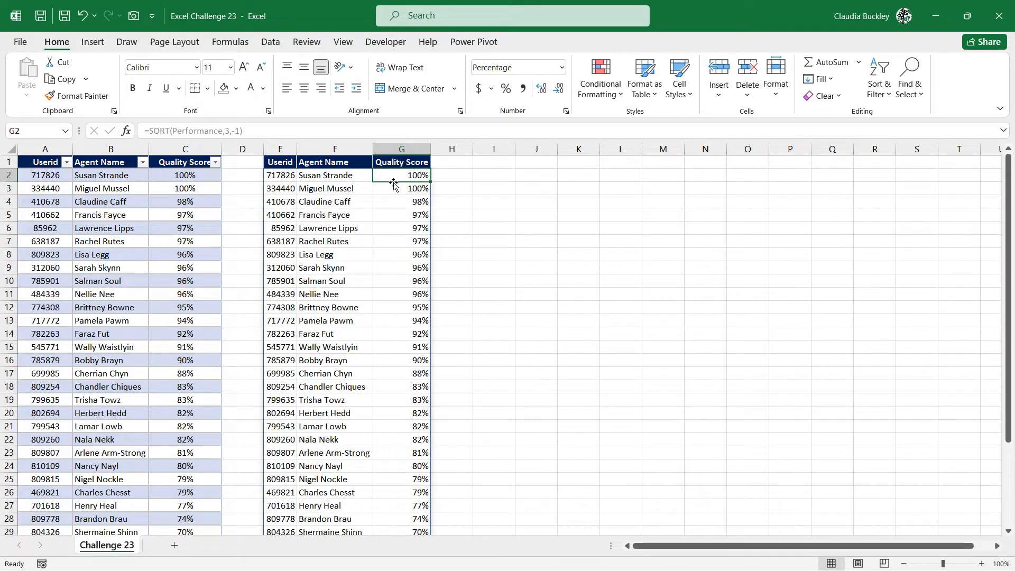
# Try a Quality Score of 99% in C5 to test the sorted list, and undo the change
pyautogui.click(201, 216)
pyautogui.press('F2')
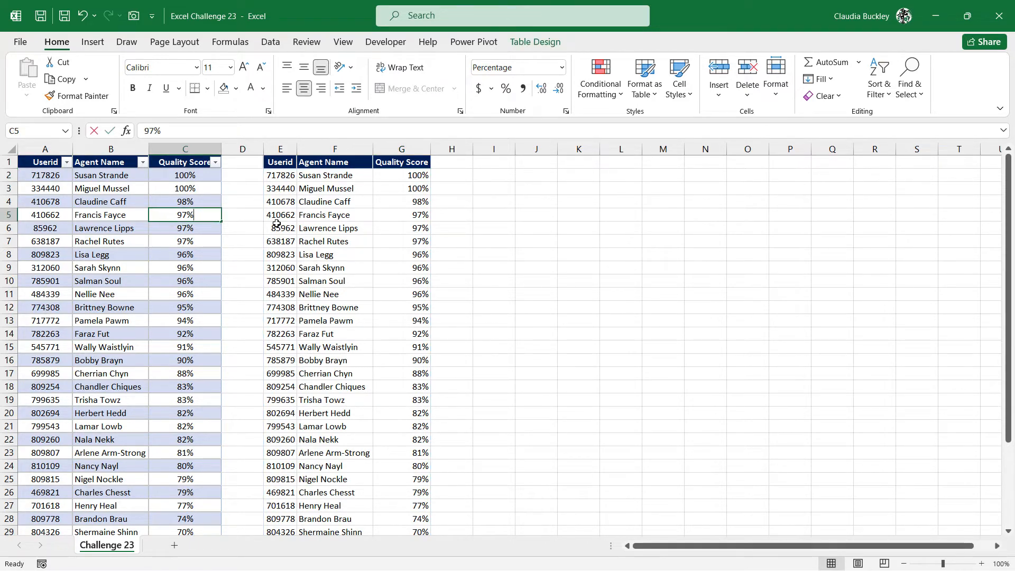
pyautogui.press('BackSpace')
pyautogui.press('BackSpace')
pyautogui.press('BackSpace')
pyautogui.write('99%')
pyautogui.press('Return')
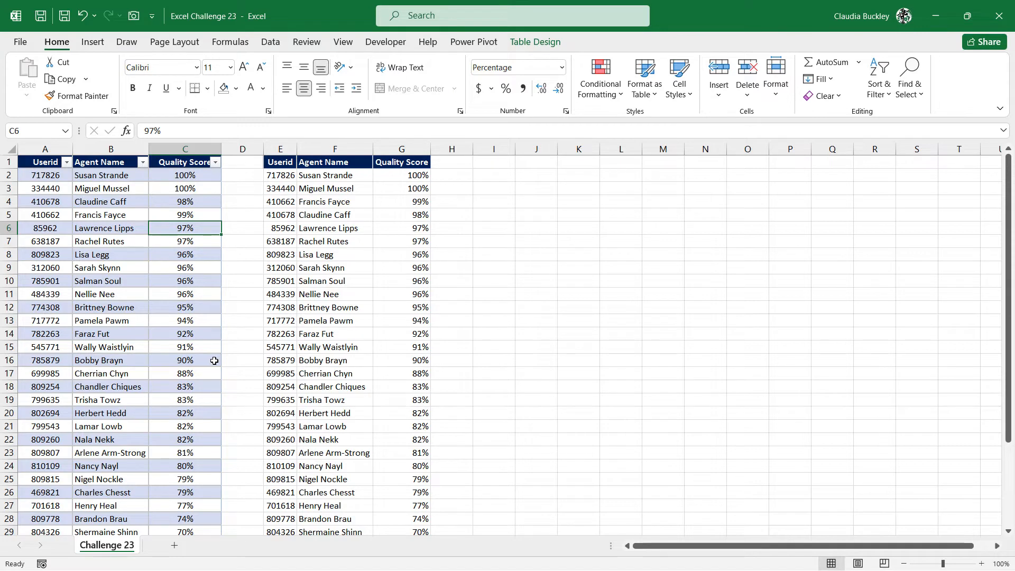
pyautogui.hotkey('ctrl', 'z')
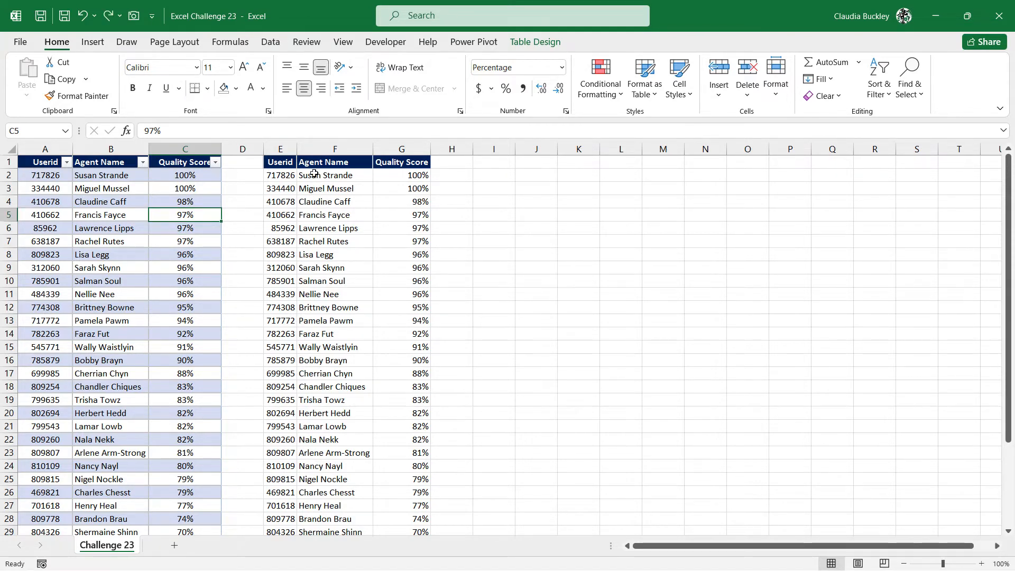
# Replace the formula in E2 with a SORTBY of the Performance table, using Performance[Quality Score] in descending order (-1) as the first sort key
pyautogui.click(286, 175)
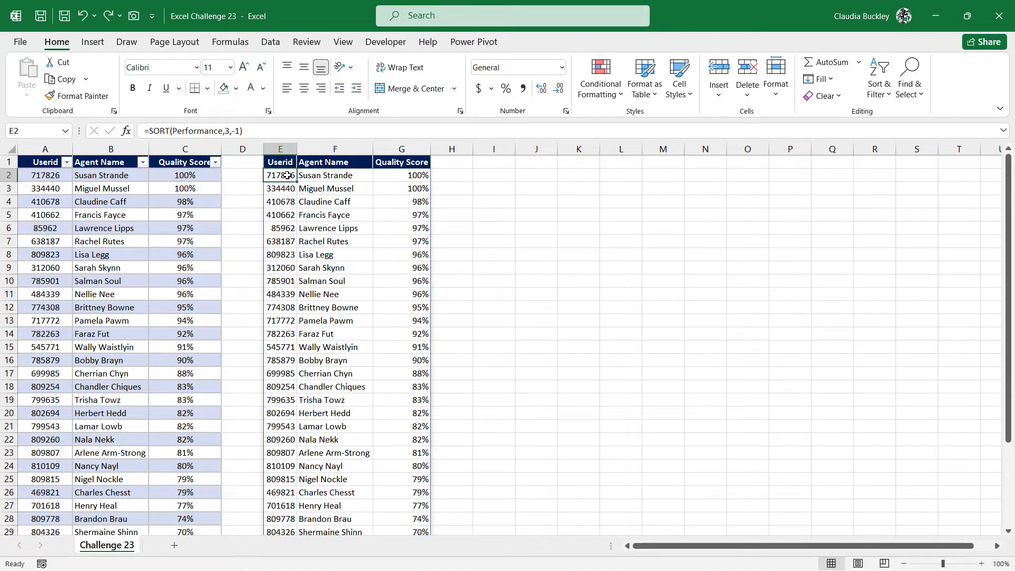
pyautogui.press('Delete')
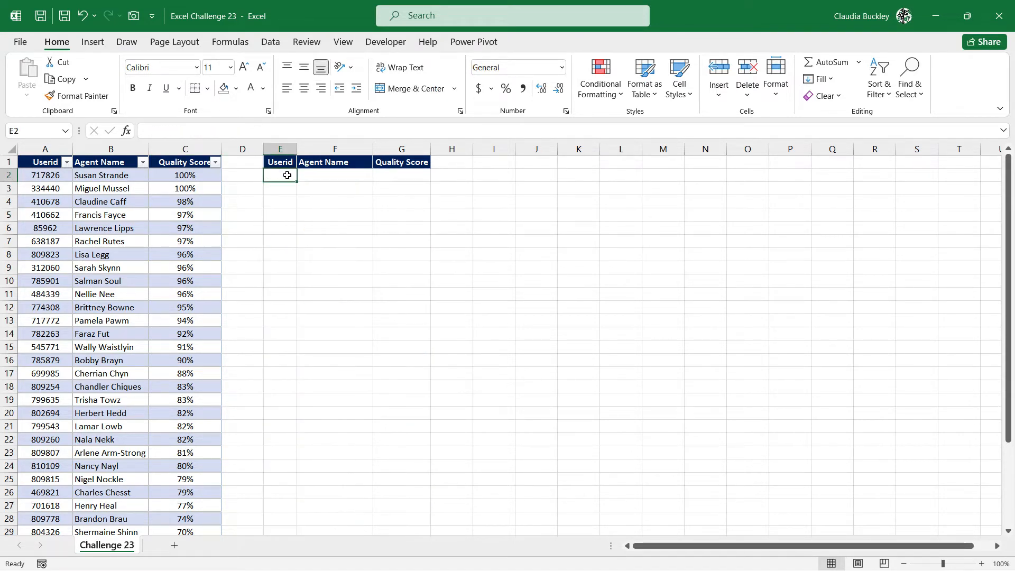
pyautogui.write('=sort')
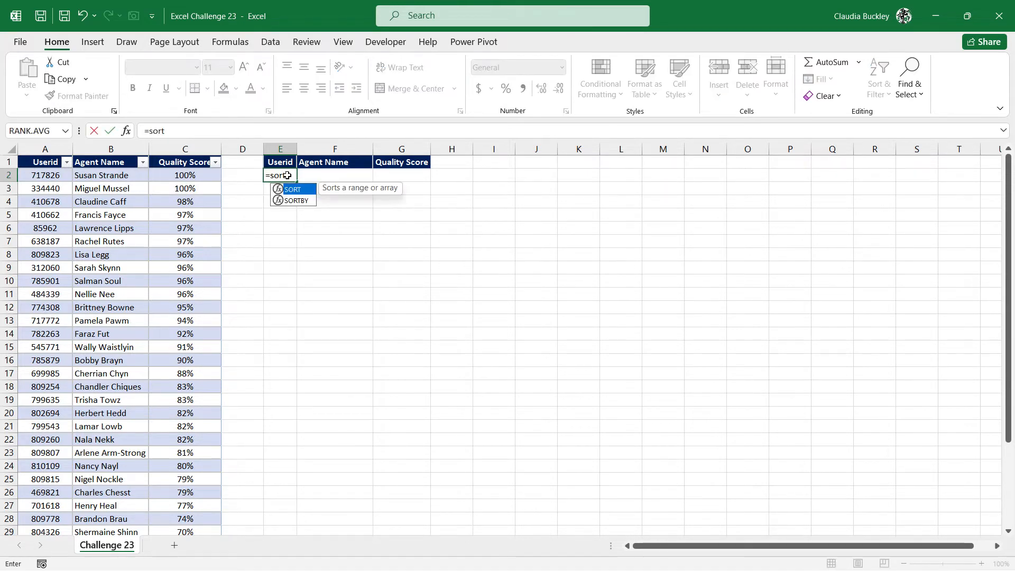
pyautogui.write('by')
pyautogui.press('Tab')
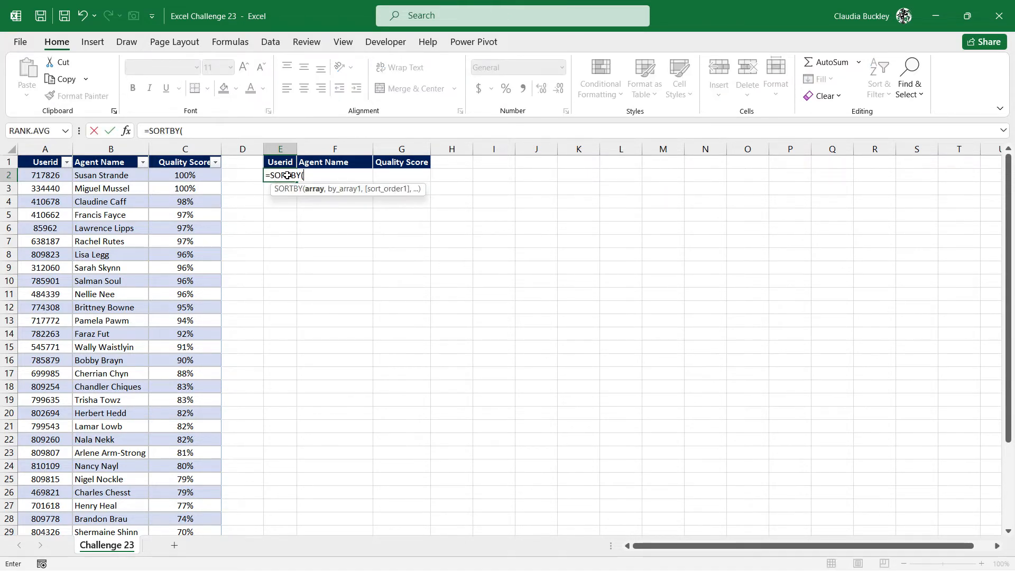
pyautogui.write('perf')
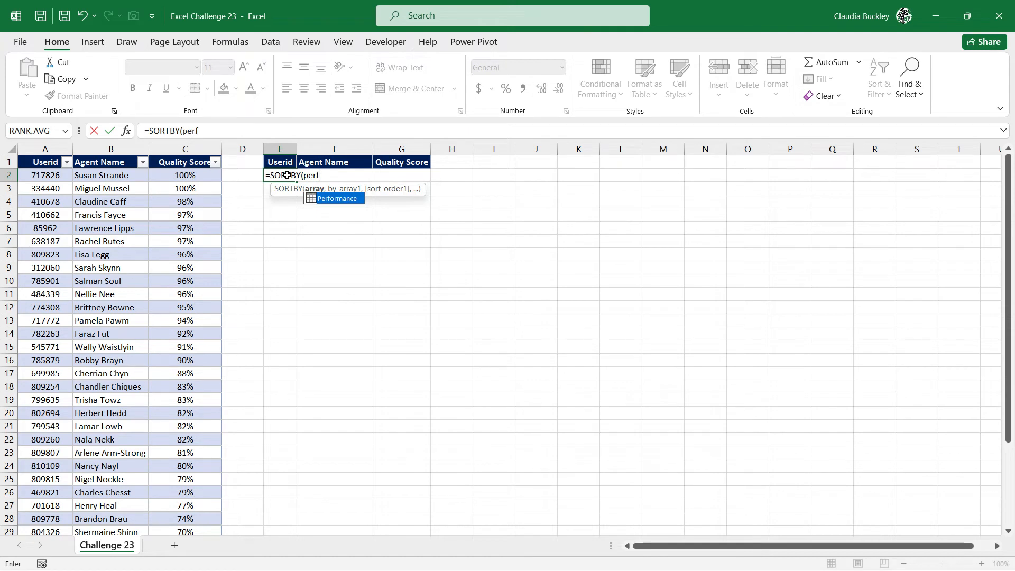
pyautogui.press('Tab')
pyautogui.write(',')
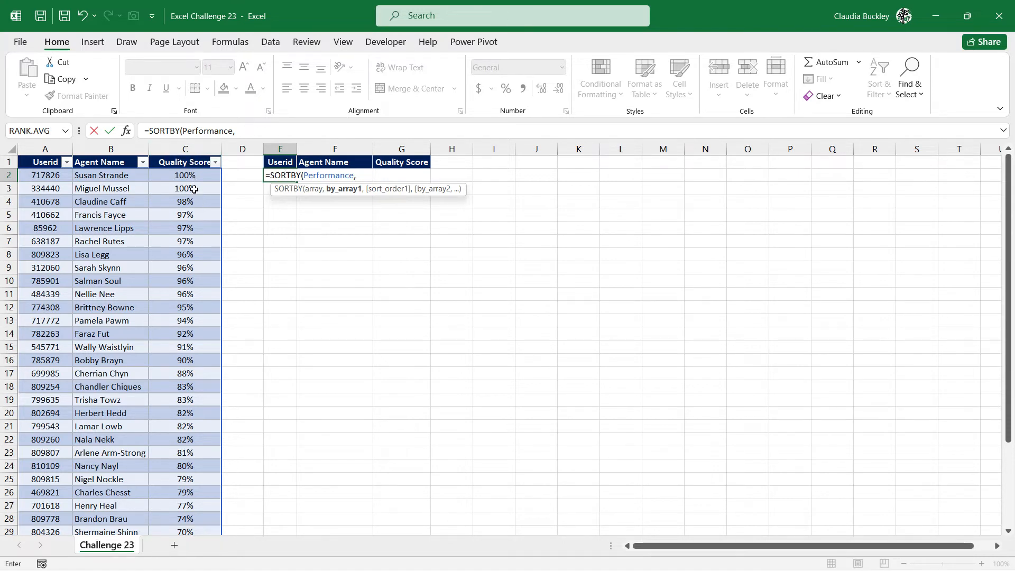
pyautogui.write('Perf')
pyautogui.press('Tab')
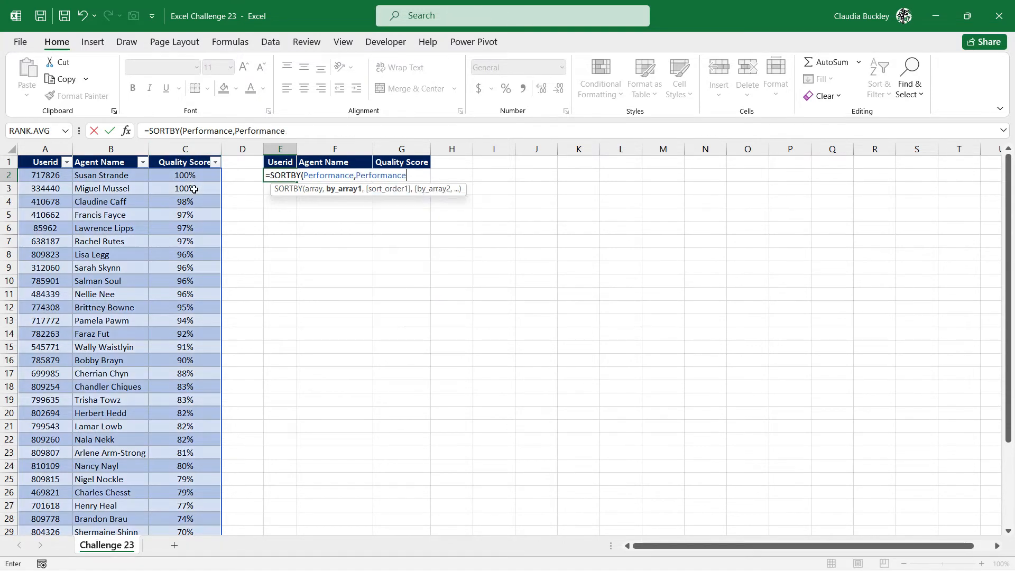
pyautogui.write('[Qu')
pyautogui.press('Tab')
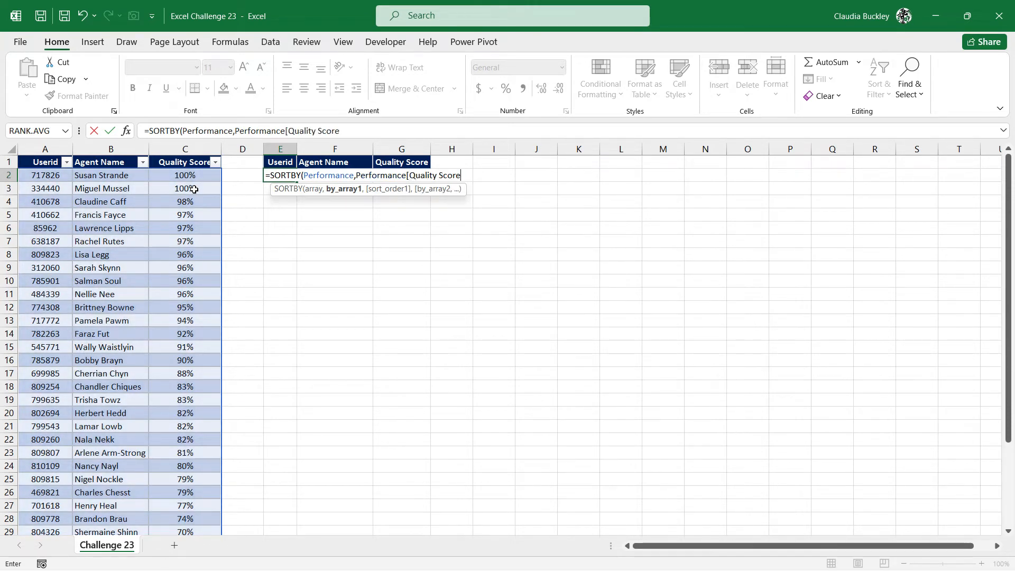
pyautogui.write('],')
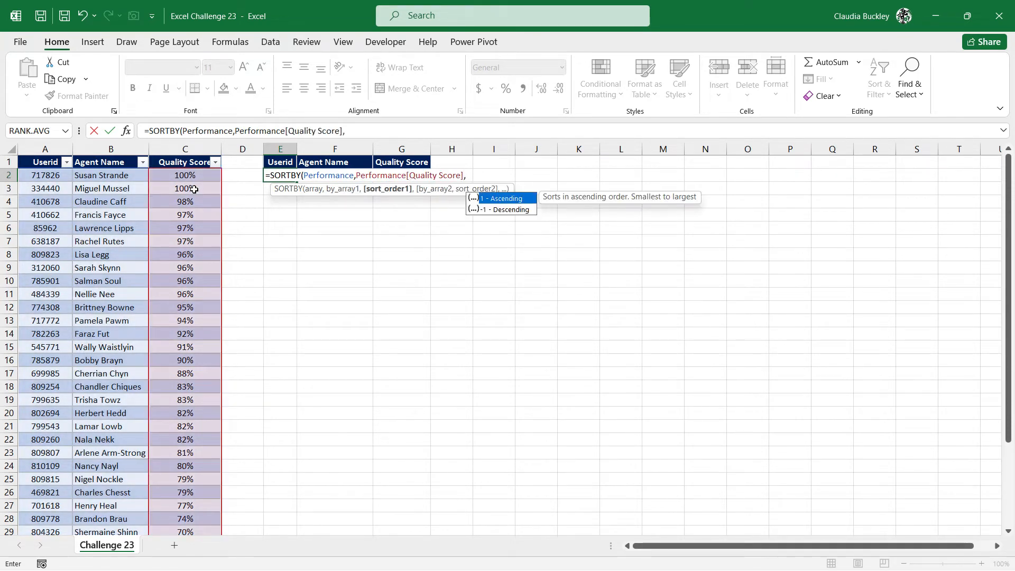
pyautogui.write('-1')
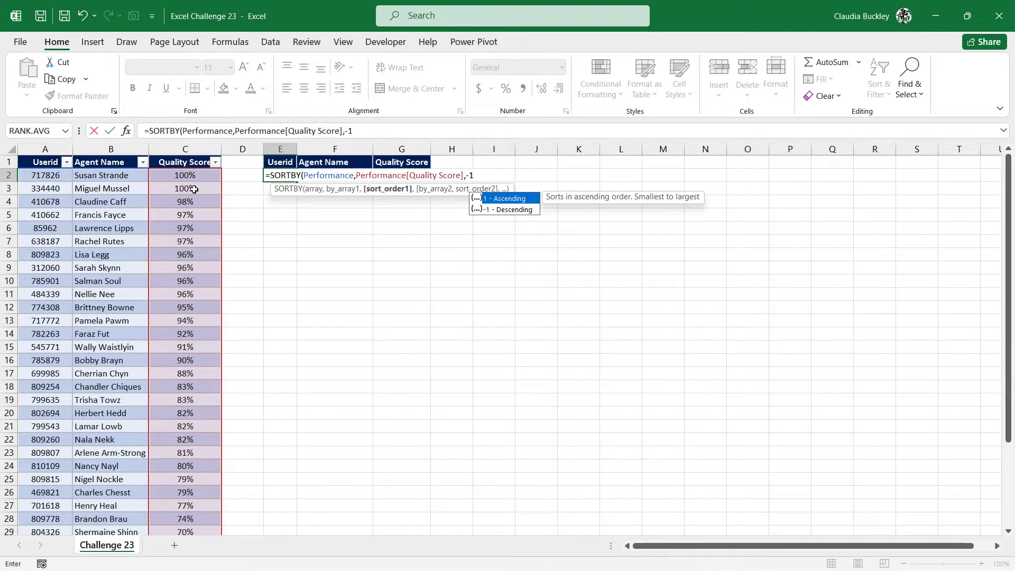
# Add Performance[Userid] in ascending order (1) as the second SORTBY key and complete the formula
pyautogui.write(',')
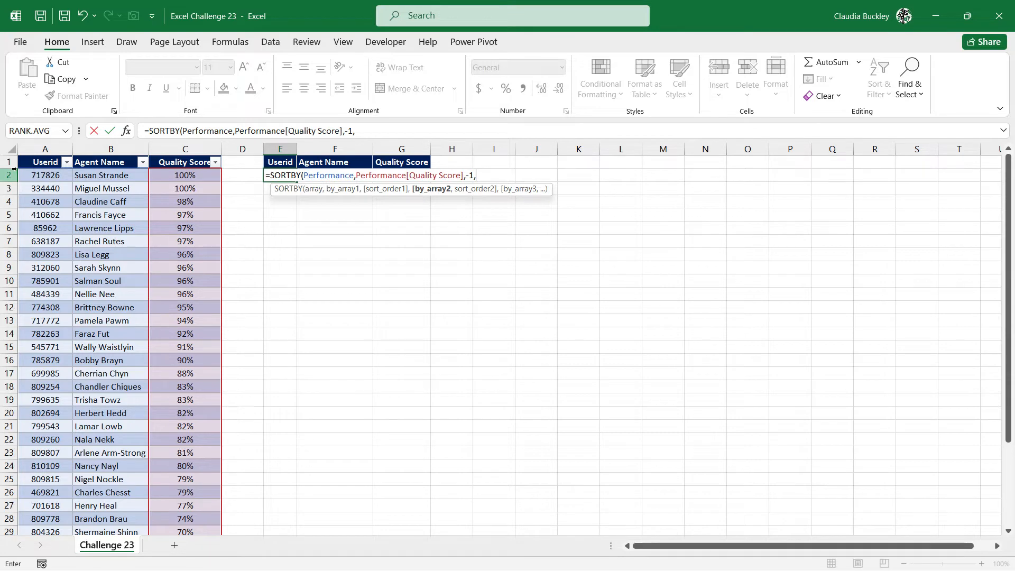
pyautogui.write('perfor')
pyautogui.press('Tab')
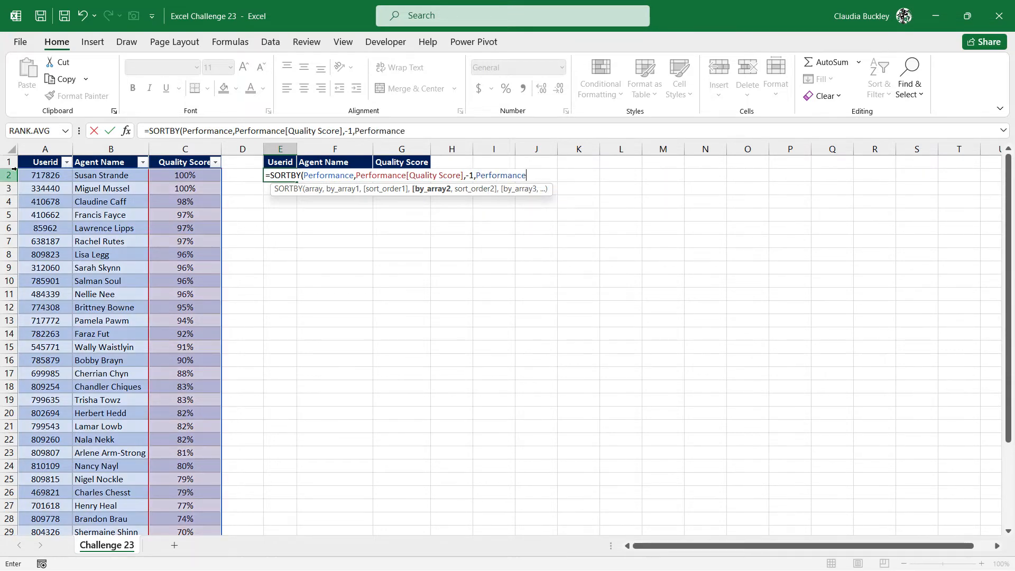
pyautogui.write('[user')
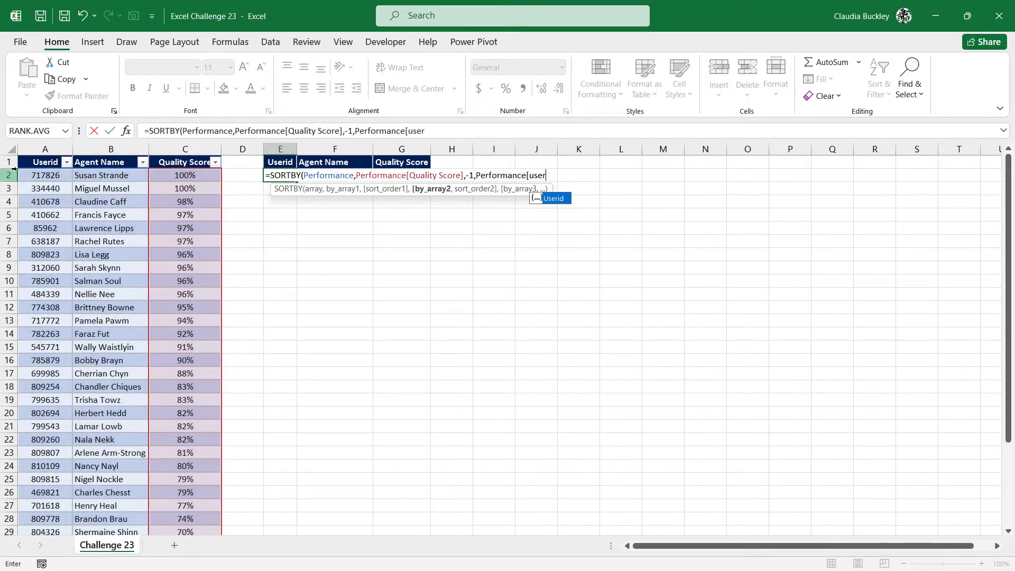
pyautogui.press('Tab')
pyautogui.write(',')
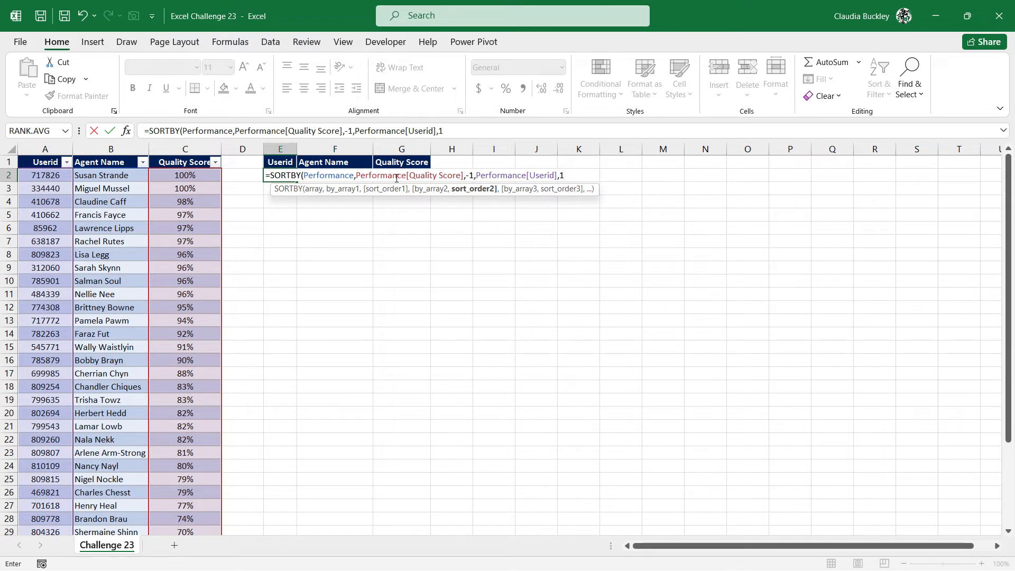
pyautogui.write('1)')
pyautogui.press('Return')
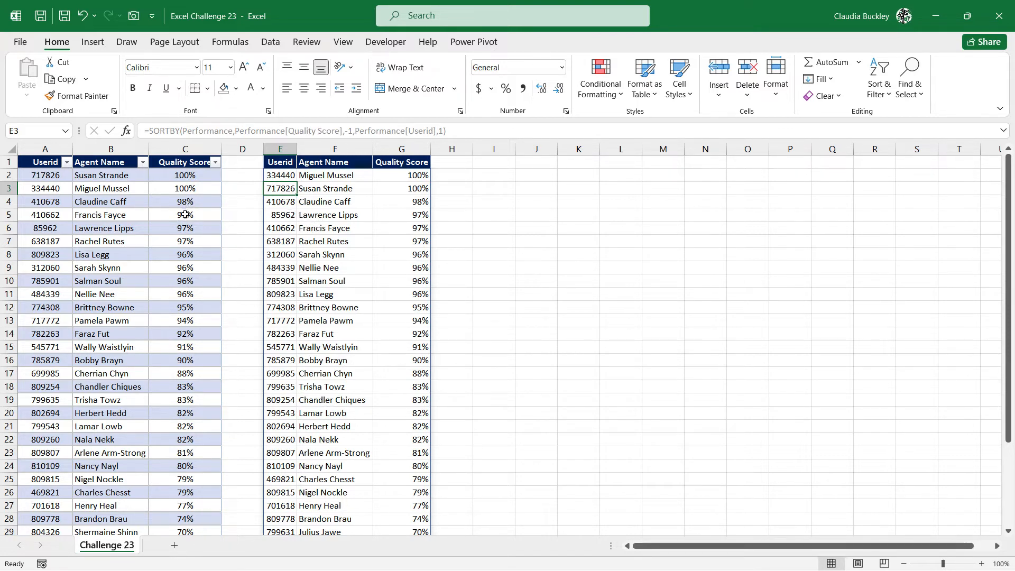
# Try a Quality Score of 99% in C9 to test the SORTBY list
pyautogui.click(192, 267)
pyautogui.write('99')
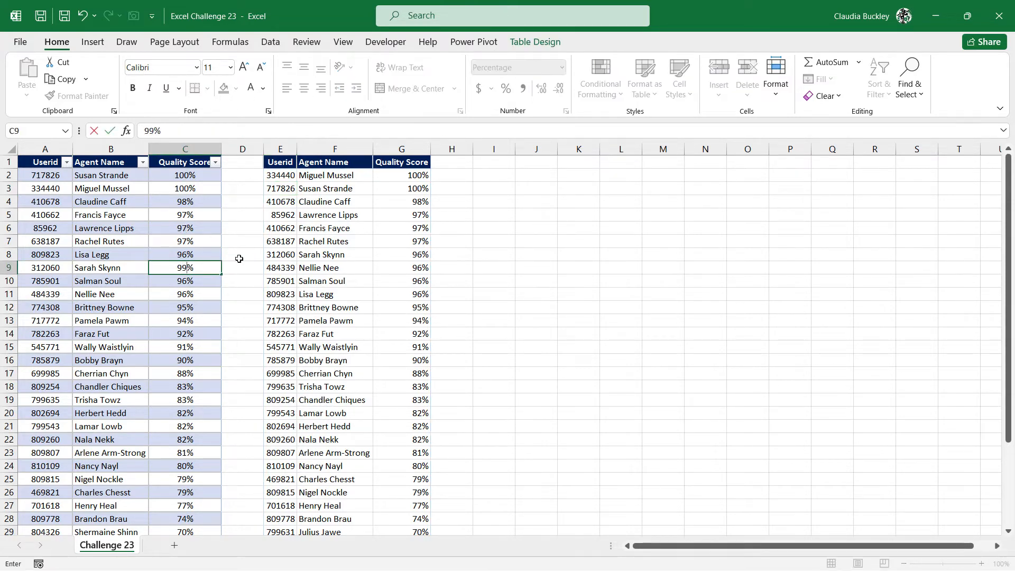
pyautogui.press('Return')
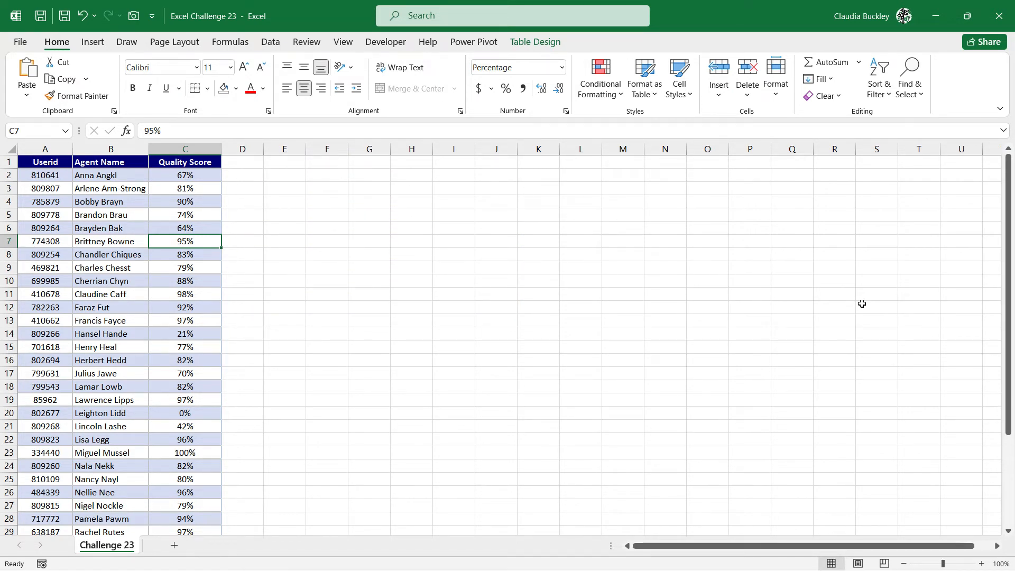
# Add a new table column with the header Rank in D1
pyautogui.click(238, 167)
pyautogui.write('Rank')
pyautogui.press('Return')
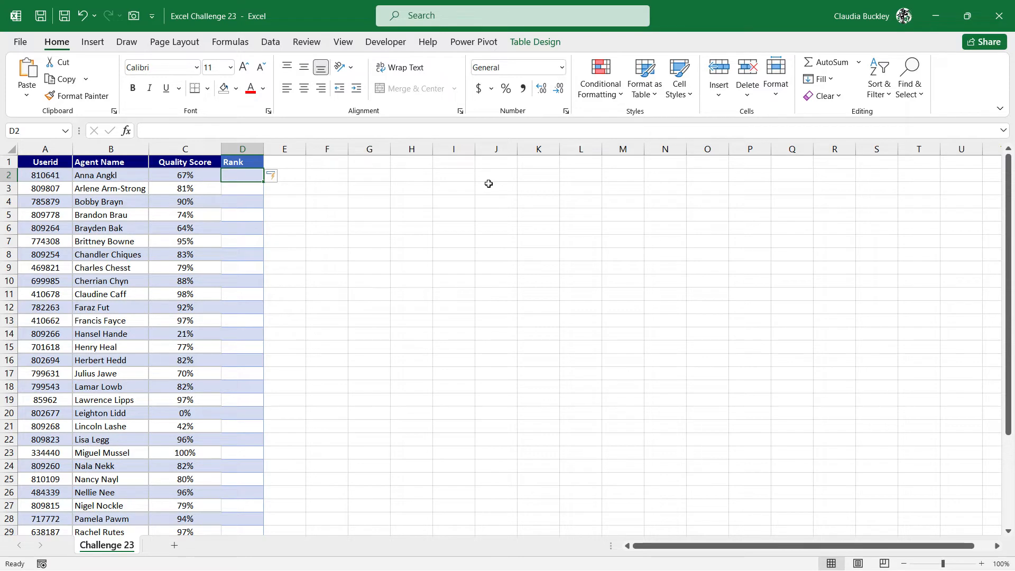
# Fill the Rank column with a RANK.EQ formula that ranks [@[Quality Score]] within Performance[Quality Score], leaving out the order argument
pyautogui.write('=rank')
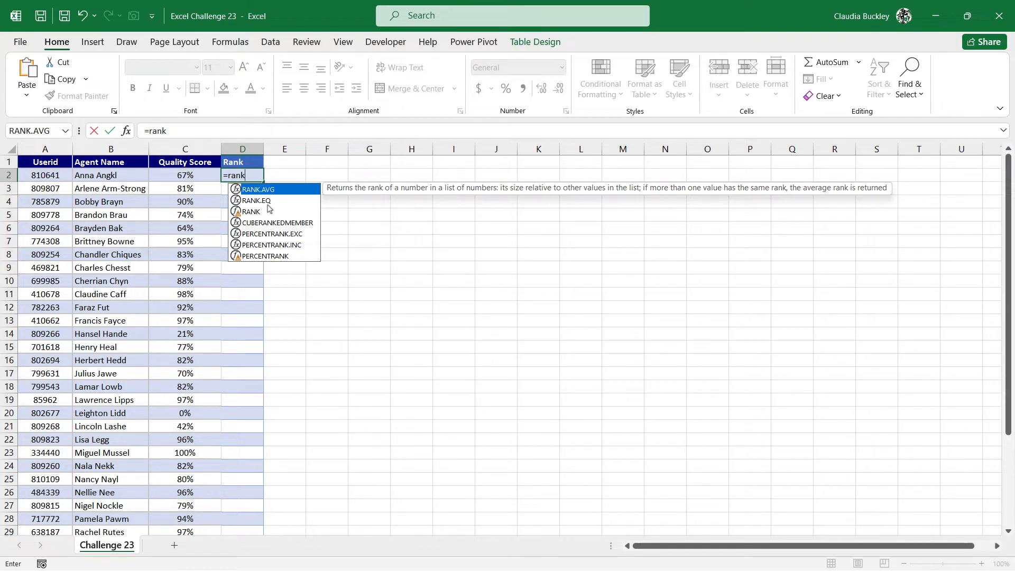
pyautogui.doubleClick(261, 202)
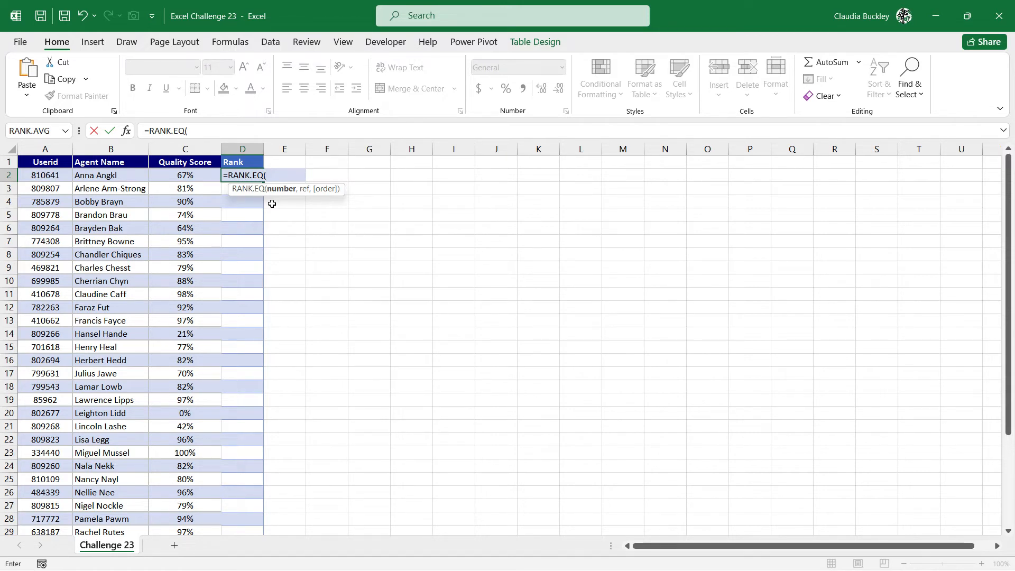
pyautogui.click(184, 177)
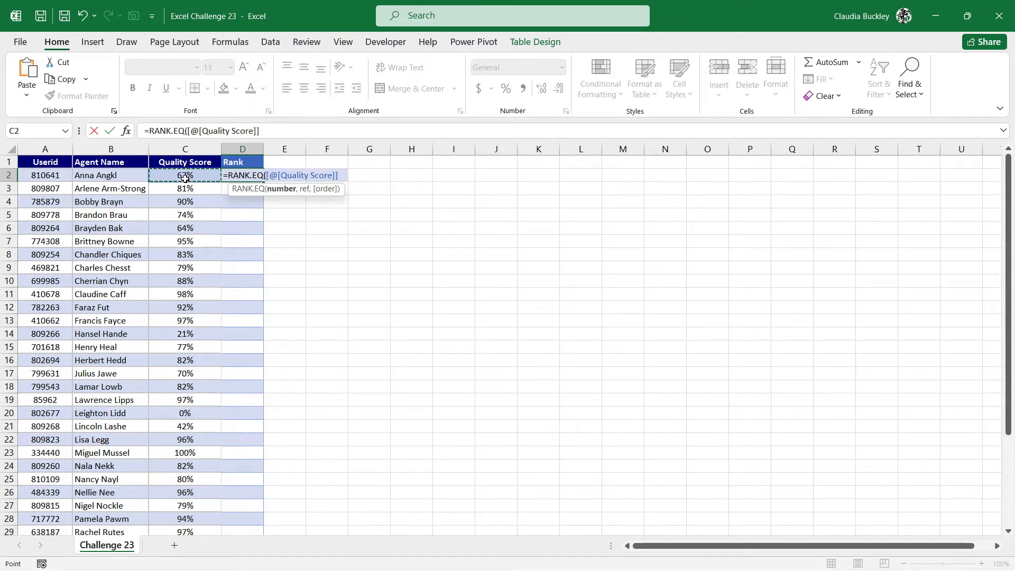
pyautogui.write(',')
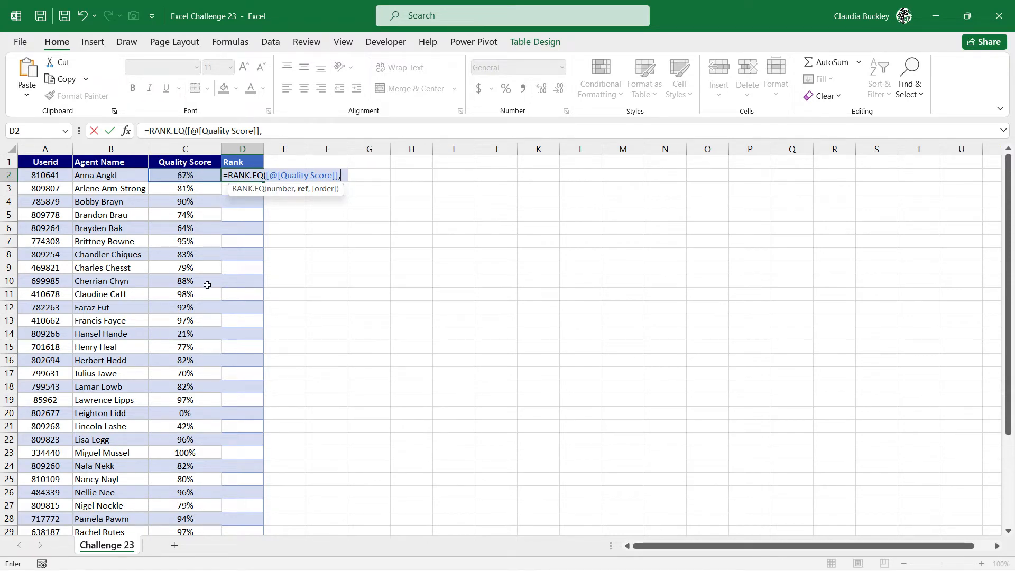
pyautogui.write('Performance')
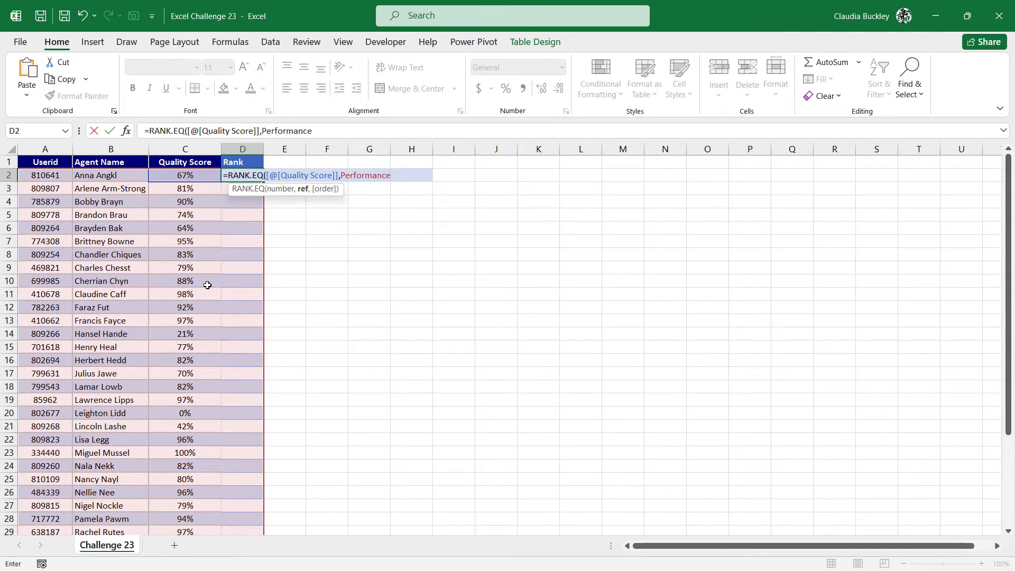
pyautogui.write('[')
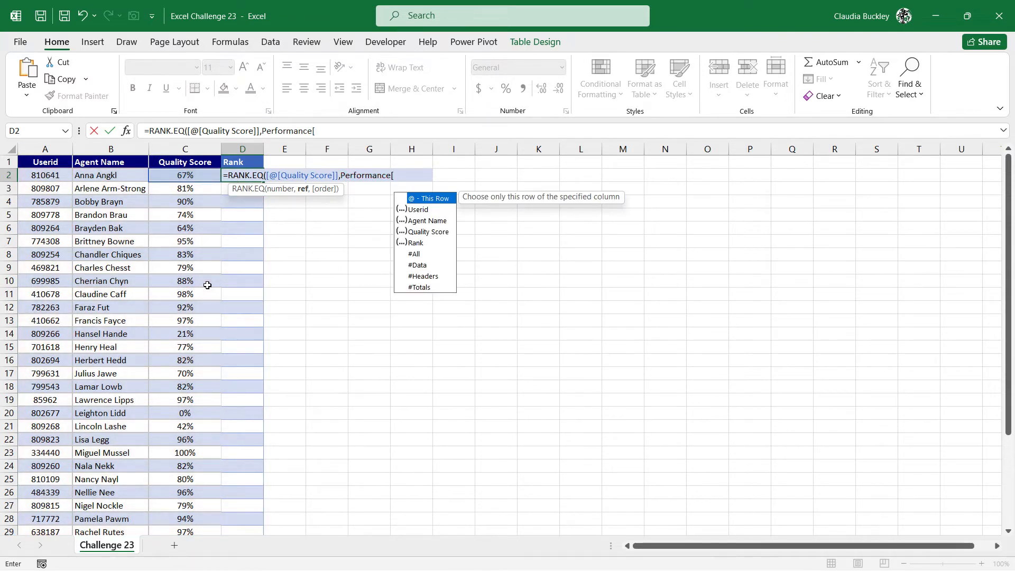
pyautogui.write('Q')
pyautogui.press('Tab')
pyautogui.write('],')
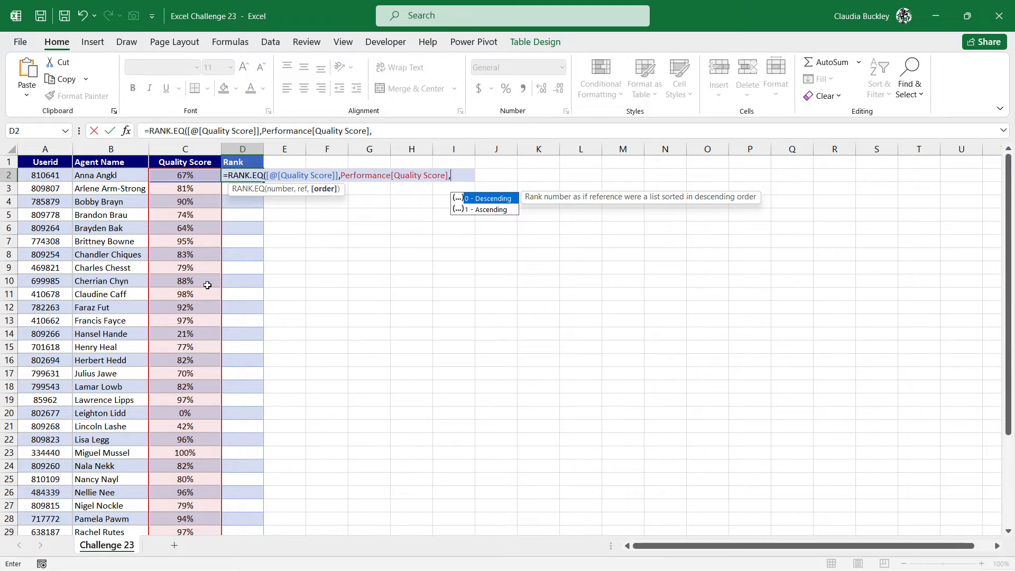
pyautogui.press('BackSpace')
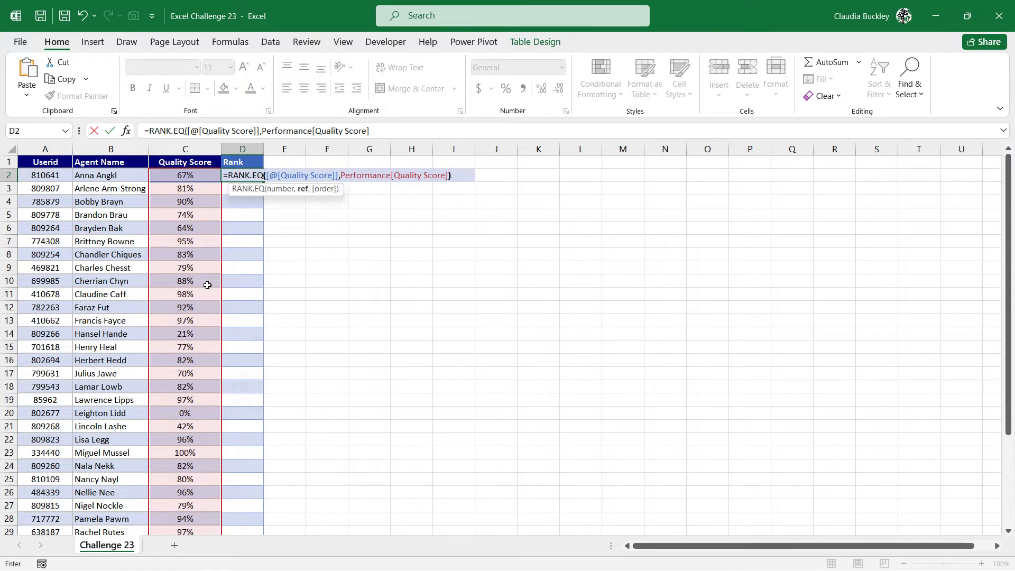
pyautogui.press('Return')
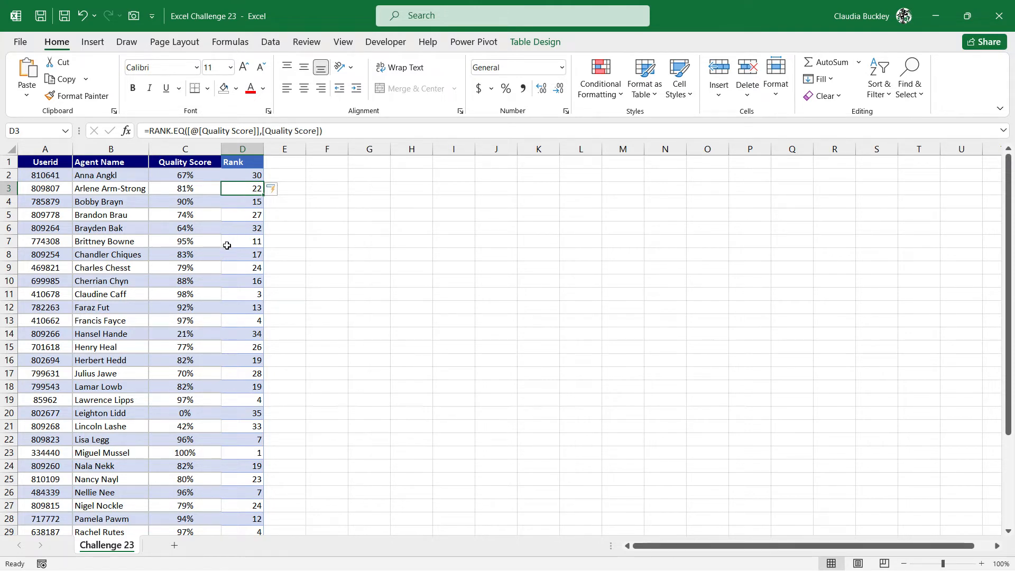
# Compare the ranks of the two agents with a 100% Quality Score in rows 23 and 34
pyautogui.click(203, 452)
pyautogui.moveTo(203, 451); pyautogui.dragTo(236, 452)
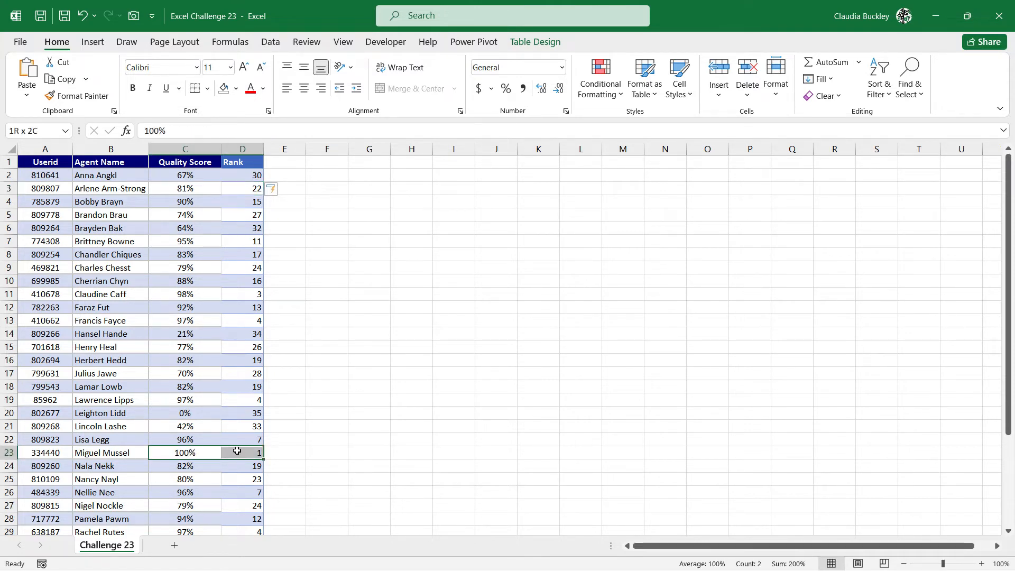
pyautogui.scroll(-4, 207, 405)
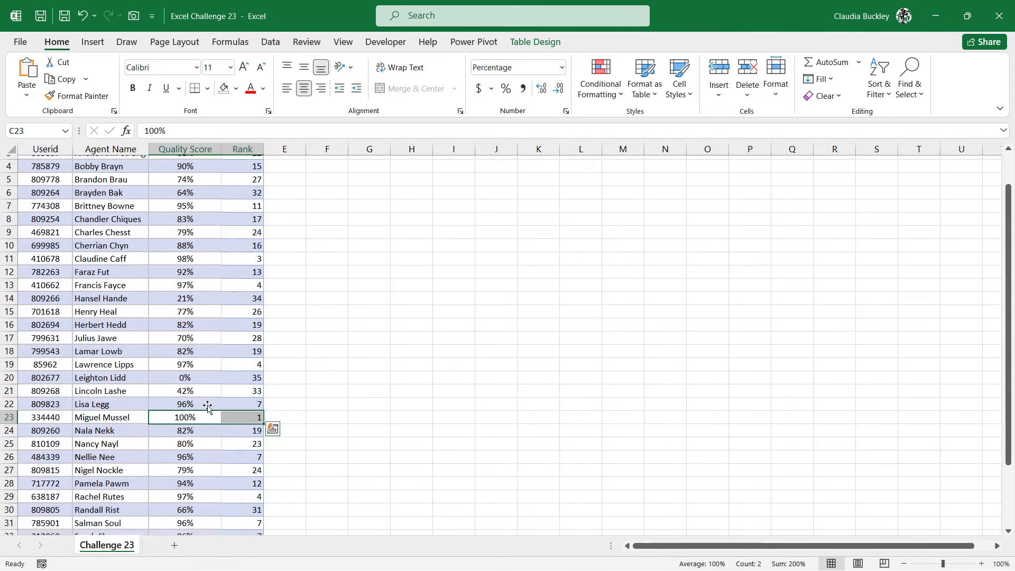
pyautogui.click(192, 441)
pyautogui.moveTo(192, 440); pyautogui.dragTo(233, 439)
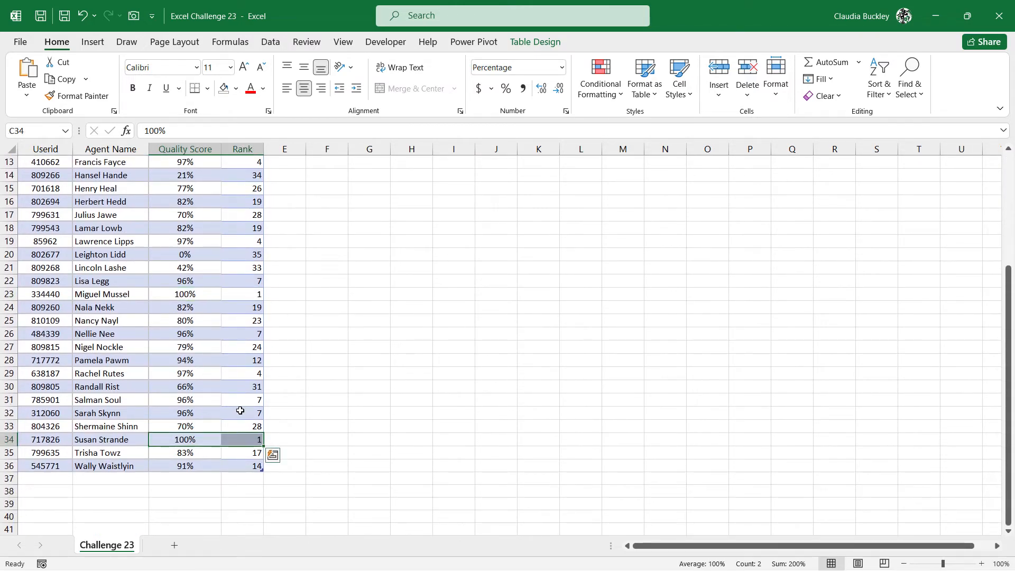
pyautogui.scroll(4, 240, 407)
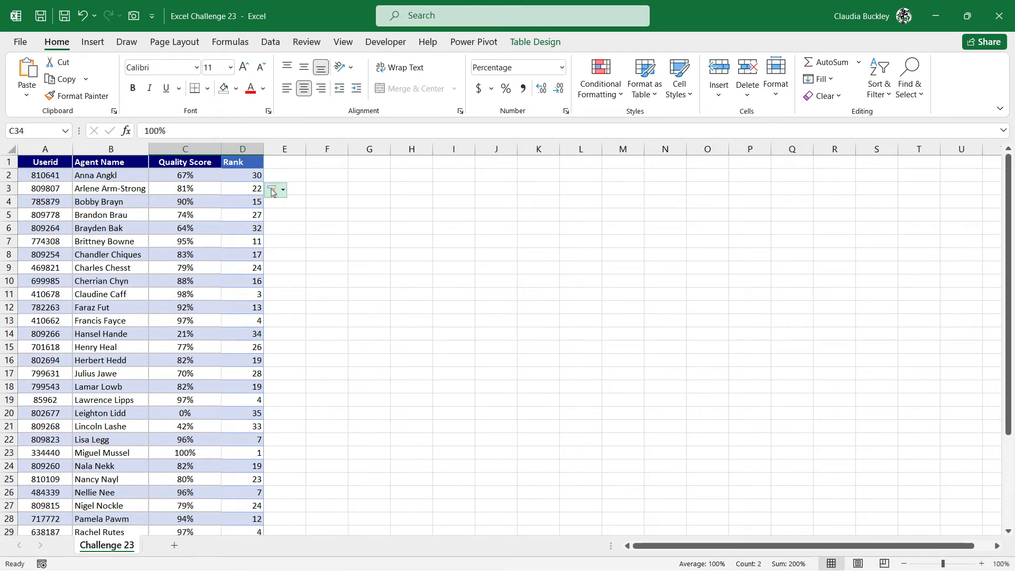
pyautogui.click(275, 173)
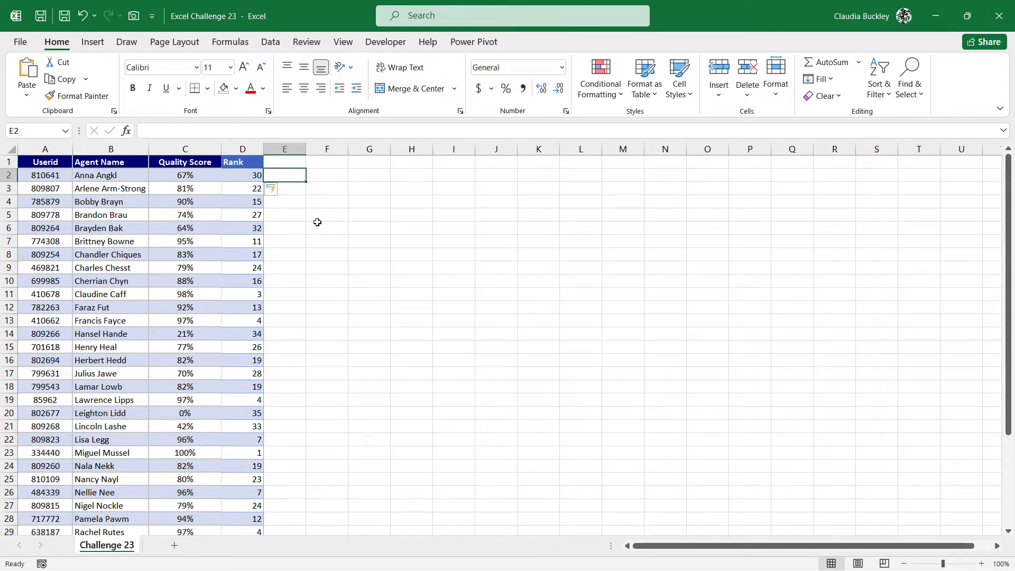
pyautogui.write('=countif')
pyautogui.press('Tab')
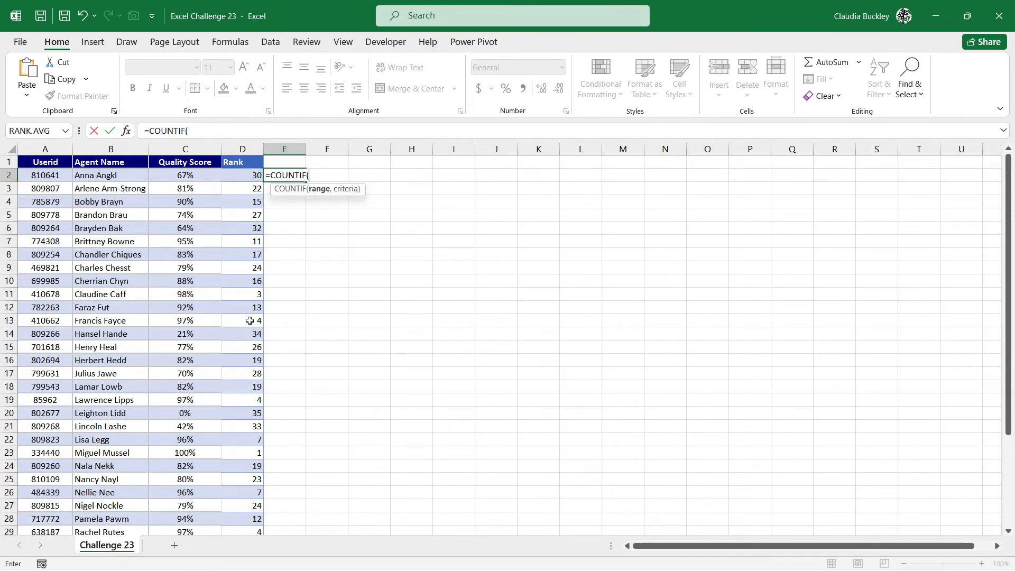
pyautogui.write('$d$2:')
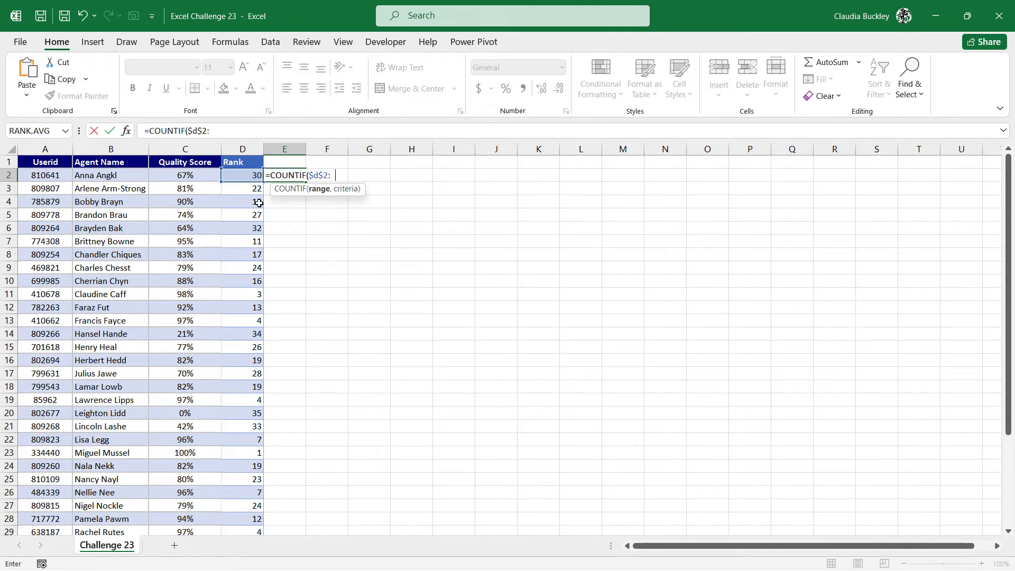
pyautogui.write('d2,')
pyautogui.click(245, 176)
pyautogui.write(')')
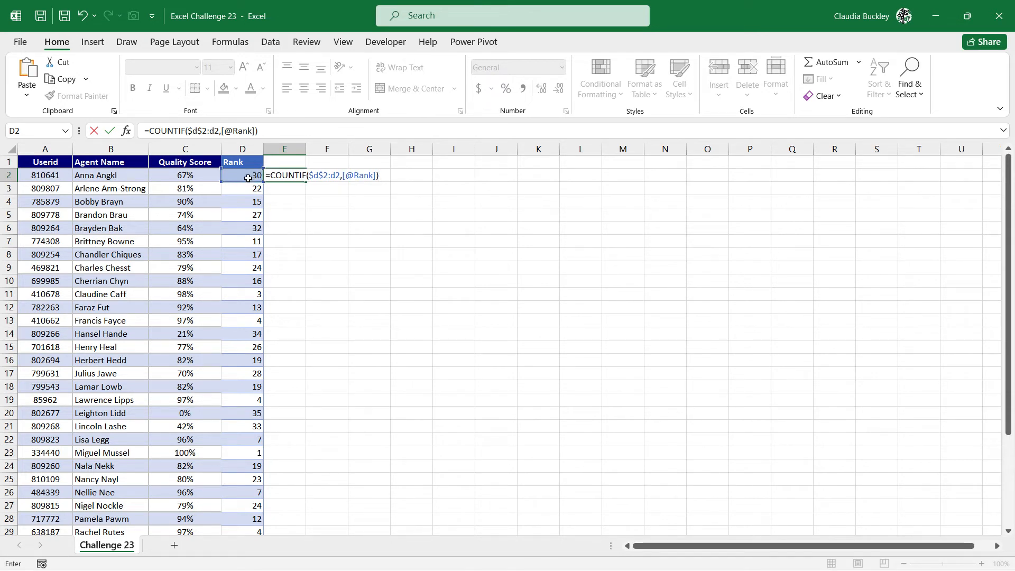
pyautogui.press('Return')
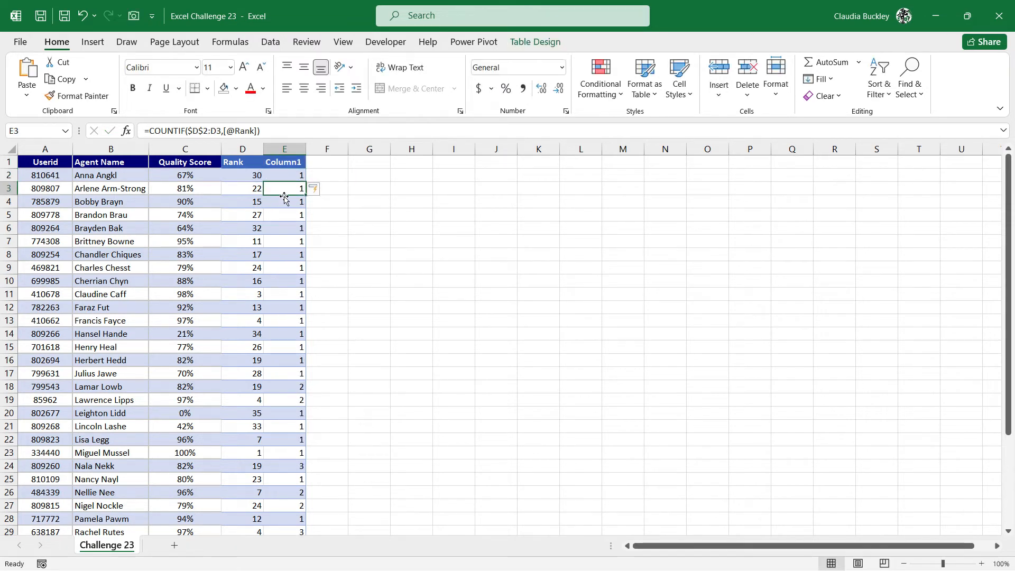
pyautogui.click(290, 388)
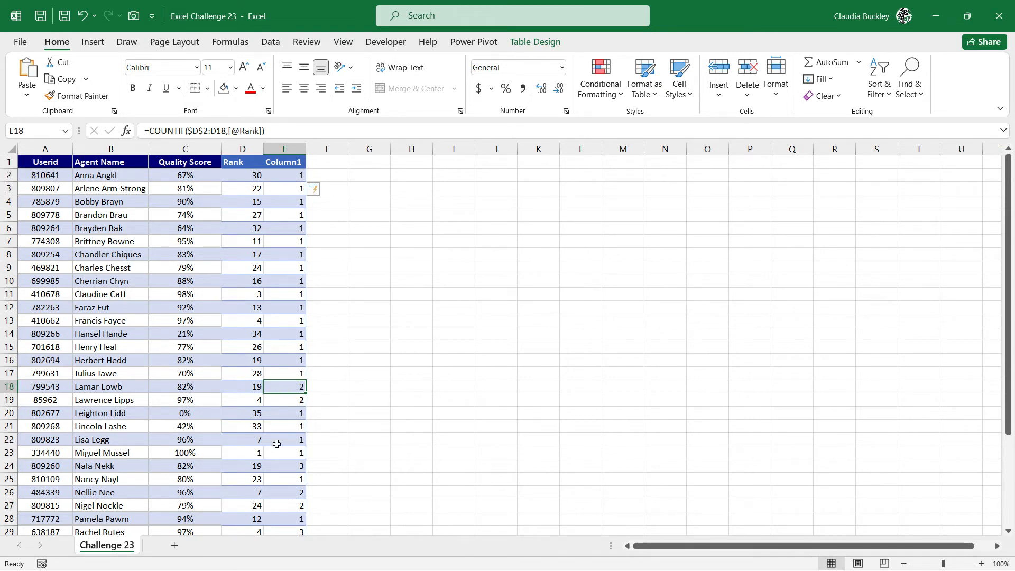
pyautogui.scroll(-3, 276, 444)
pyautogui.scroll(3, 277, 446)
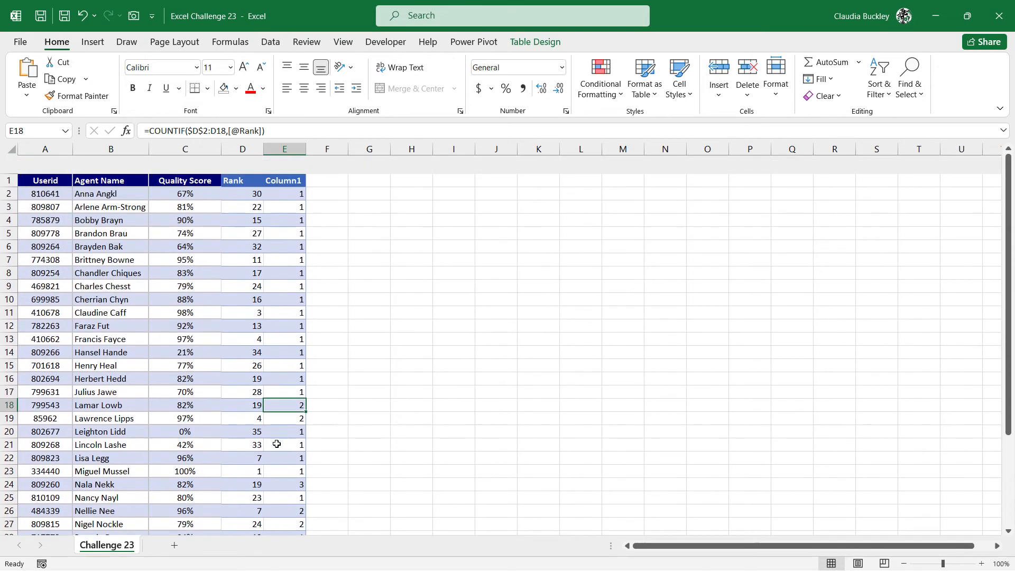
# Rename the column E header as Rank Occur and widen the column to fit it
pyautogui.click(333, 176)
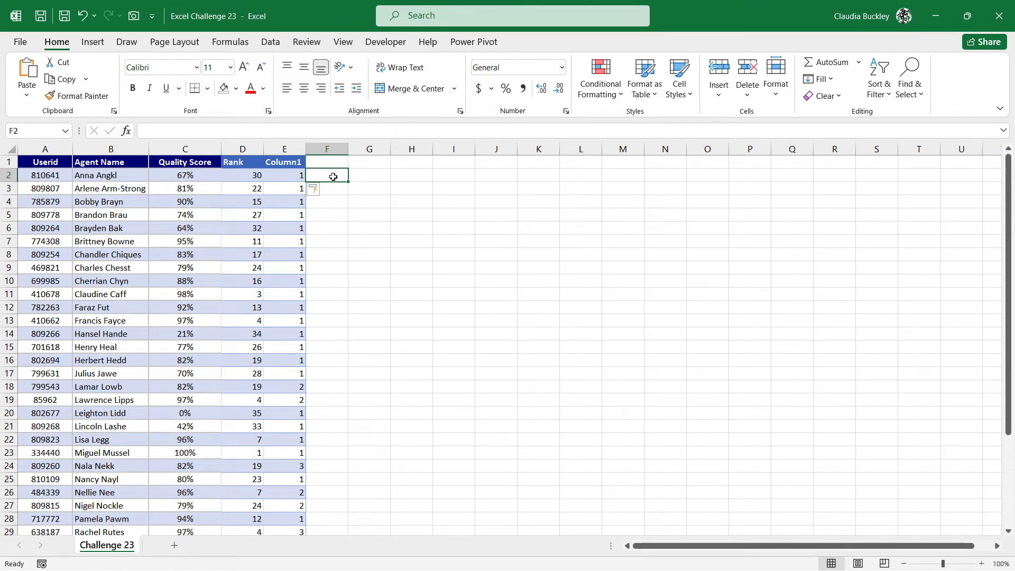
pyautogui.press('Up')
pyautogui.press('Left')
pyautogui.write('Ra')
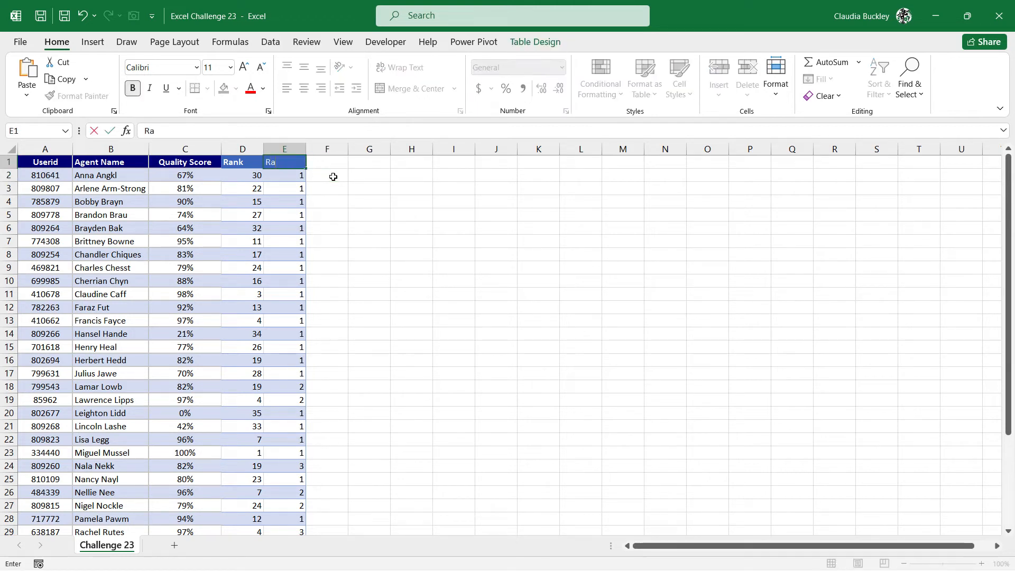
pyautogui.write('nk Occur')
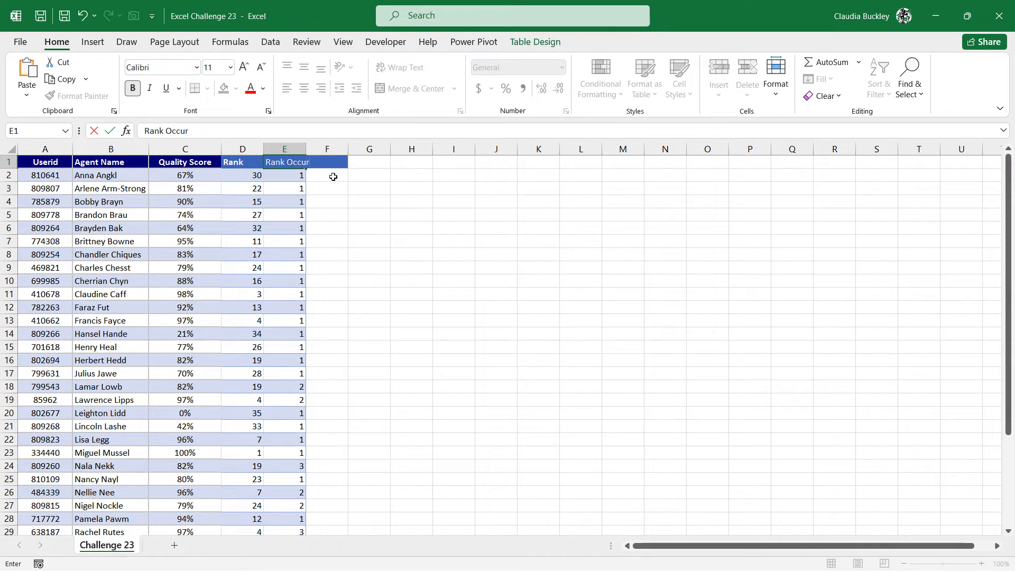
pyautogui.press('Return')
pyautogui.moveTo(305, 149); pyautogui.dragTo(313, 150)
pyautogui.click(331, 163)
pyautogui.write('Updated Rank')
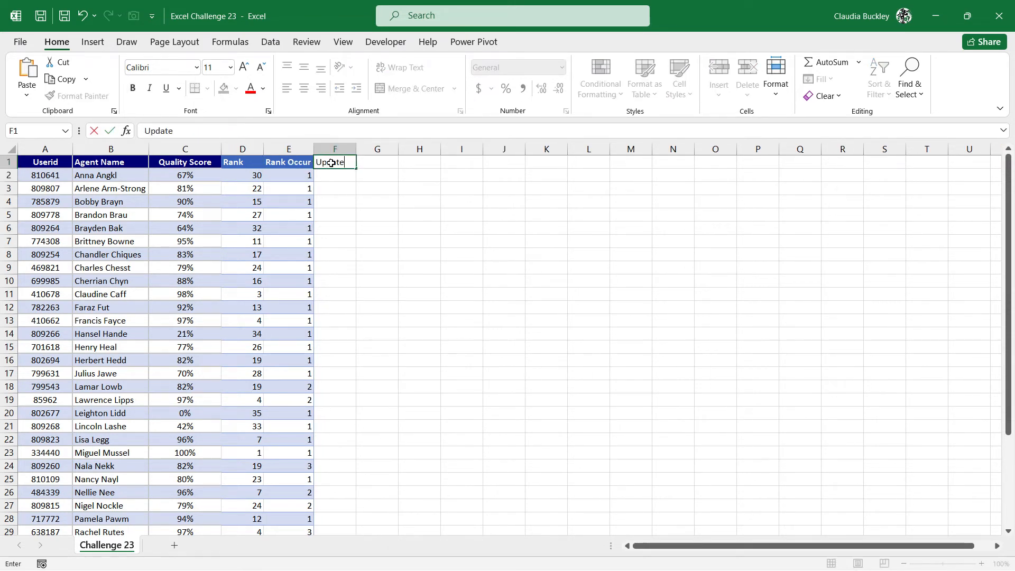
pyautogui.press('Return')
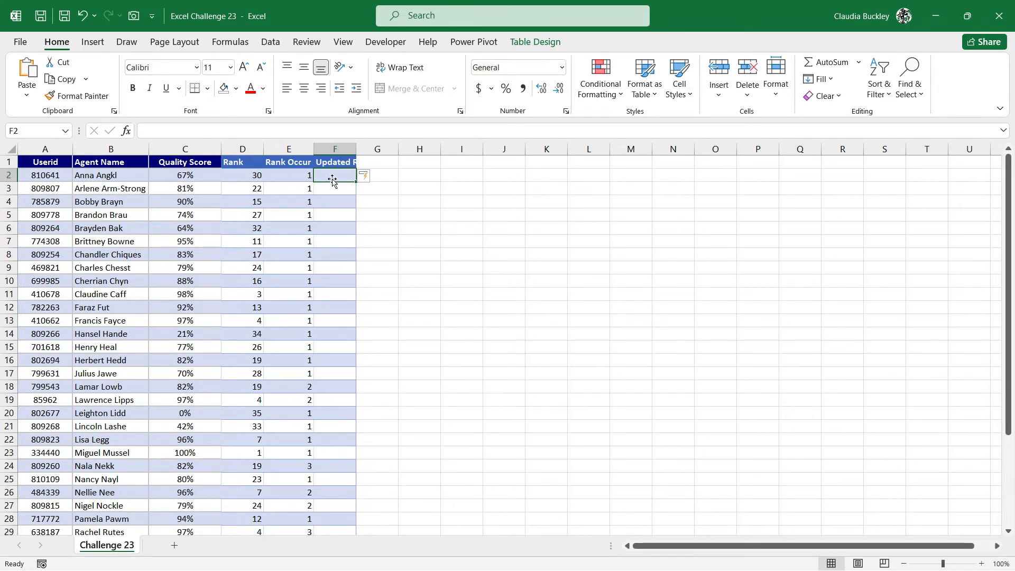
pyautogui.write('=')
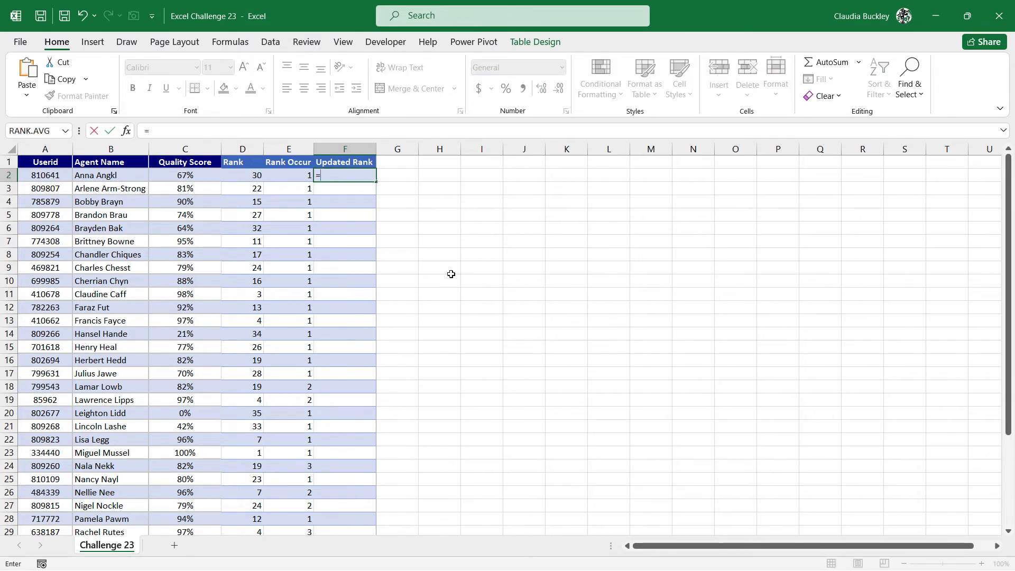
pyautogui.click(254, 174)
pyautogui.write('+')
pyautogui.click(280, 177)
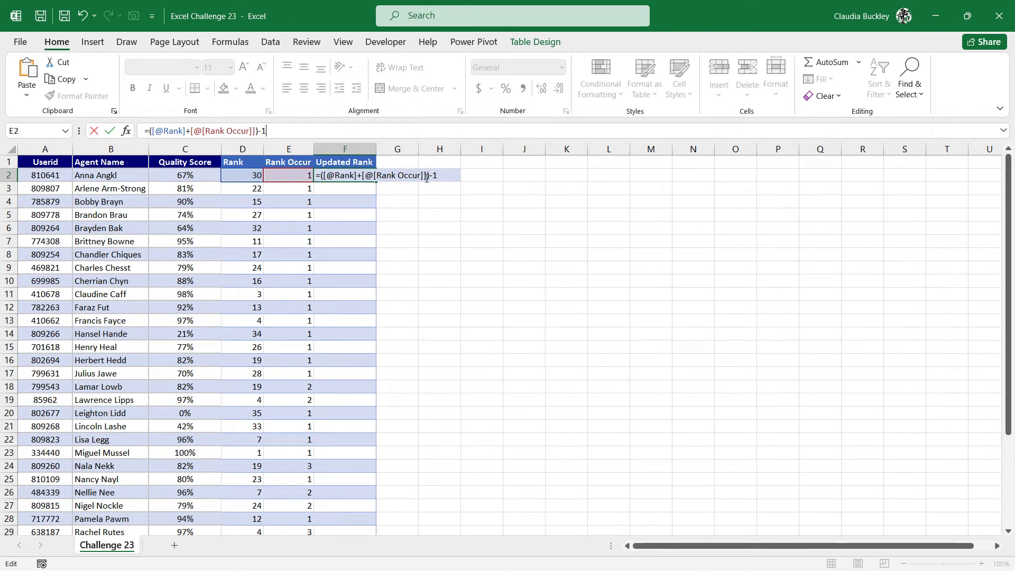
pyautogui.press('Return')
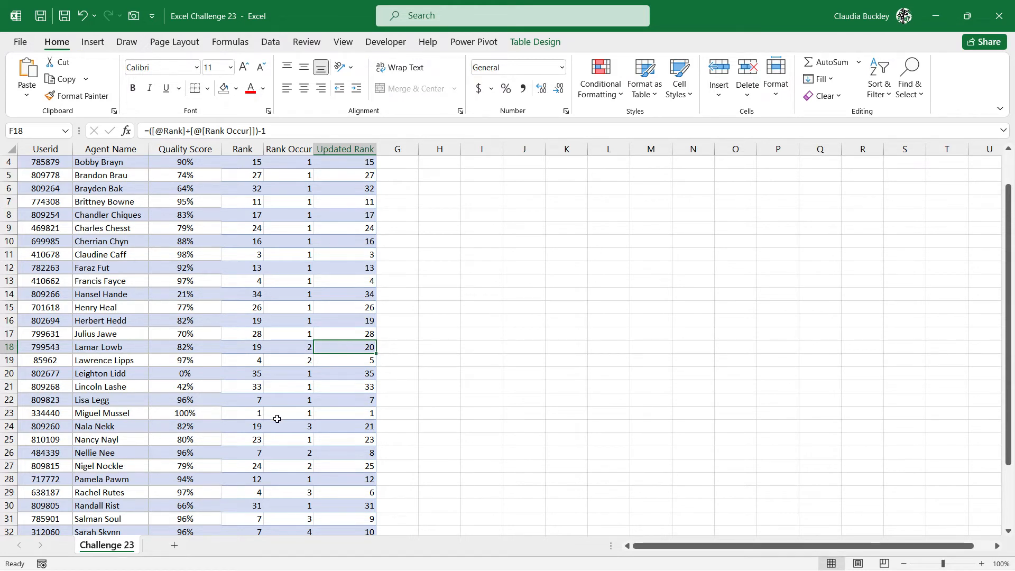
# Check the Updated Rank in row 24 against its Rank and Rank Occur values
pyautogui.moveTo(247, 427); pyautogui.dragTo(273, 431)
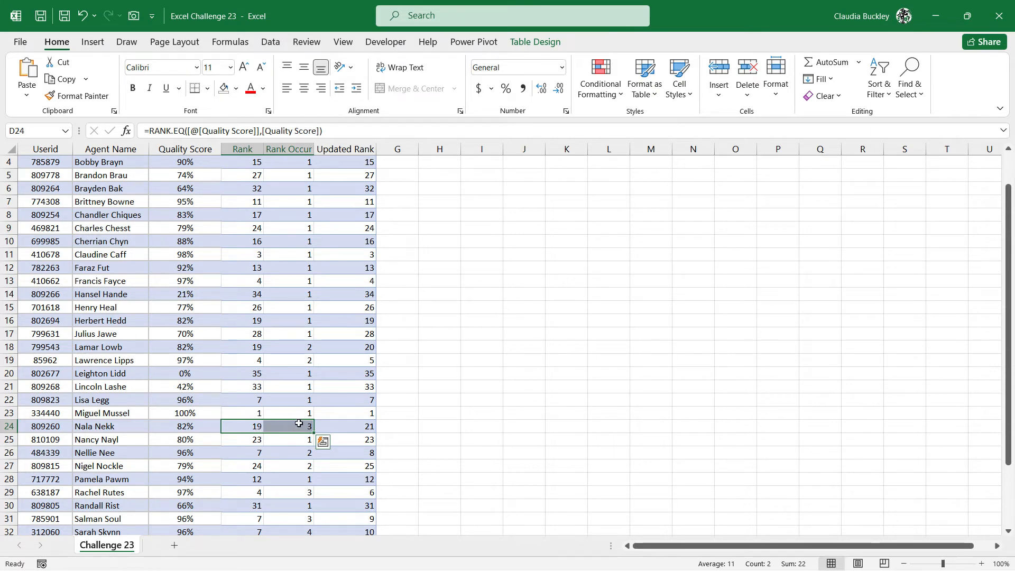
pyautogui.click(367, 426)
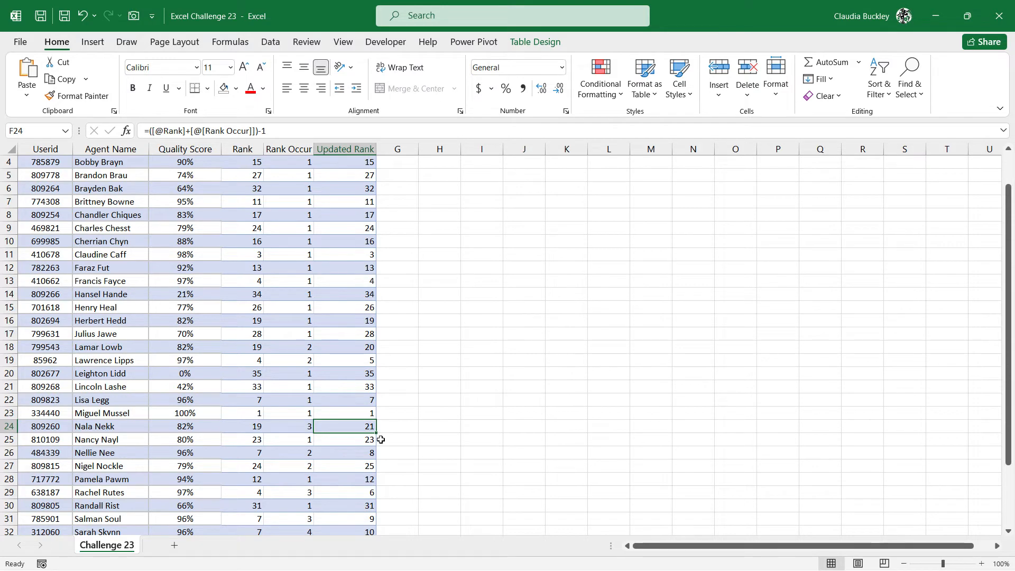
pyautogui.scroll(1, 362, 460)
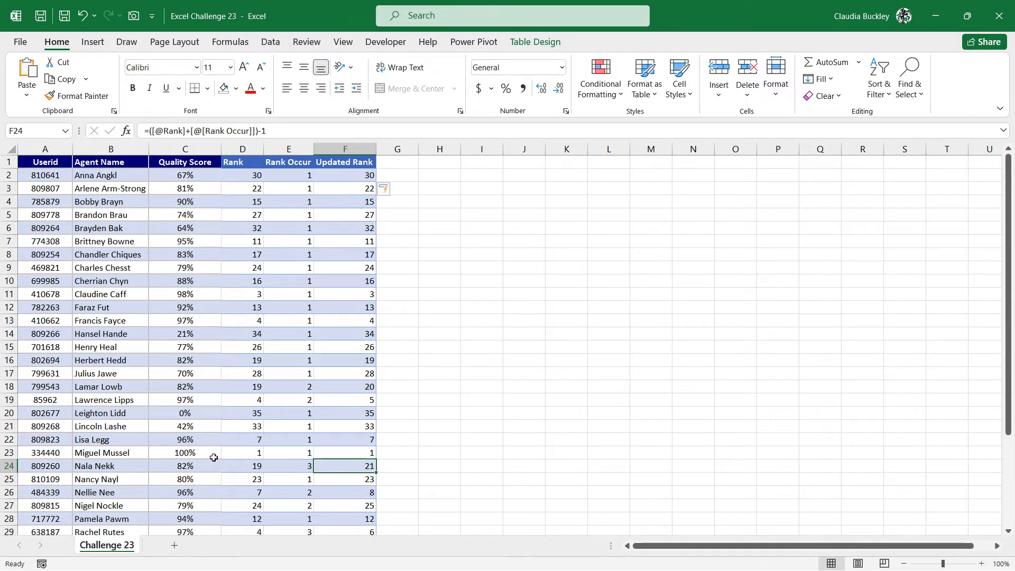
pyautogui.click(204, 176)
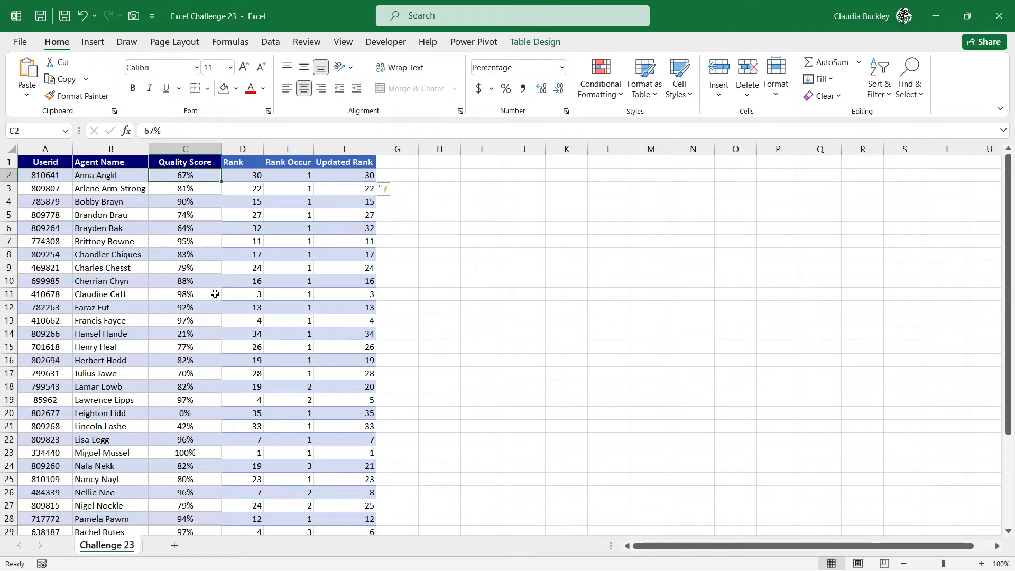
# Set the quality score in C2 to 100% to test how the rank columns respond
pyautogui.write('100')
pyautogui.press('Return')
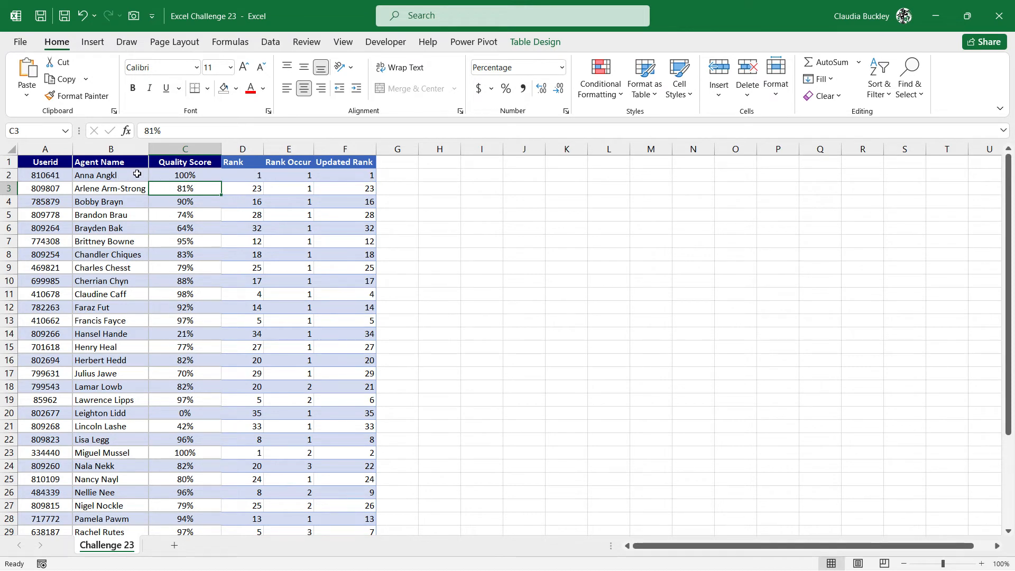
pyautogui.click(178, 174)
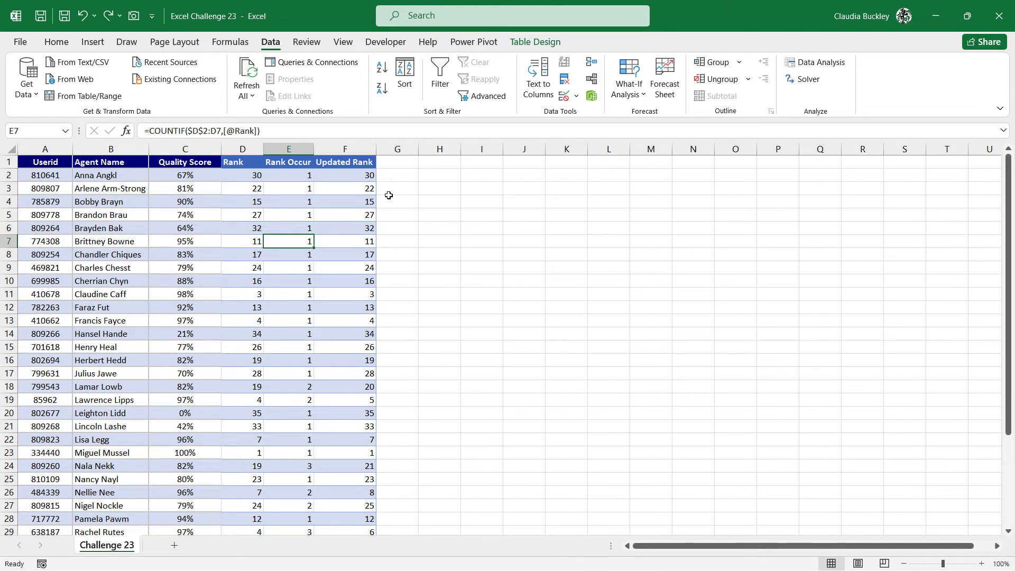
# Sort the table by Updated Rank in ascending order and check the first five ranked rows
pyautogui.click(359, 177)
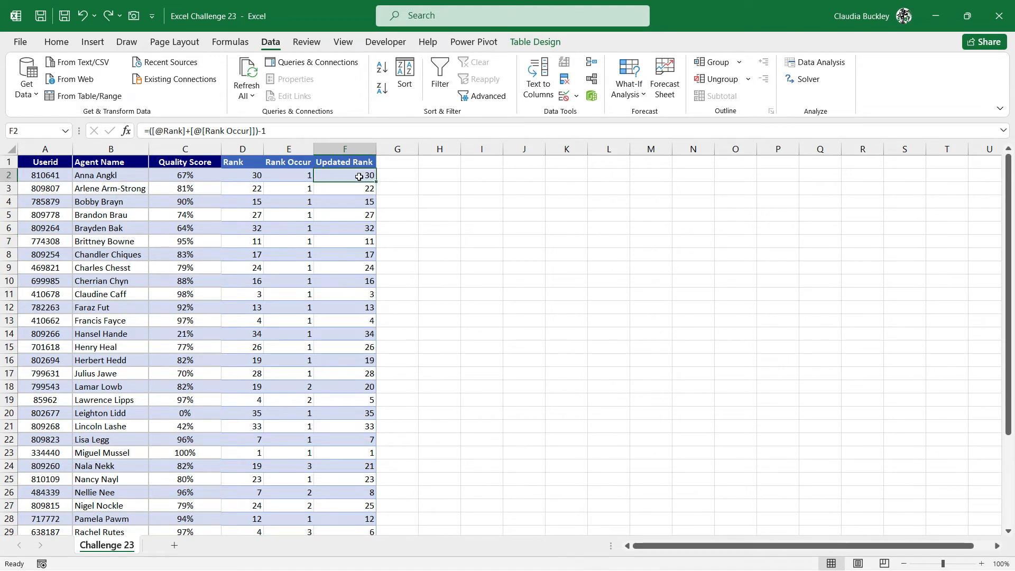
pyautogui.click(383, 69)
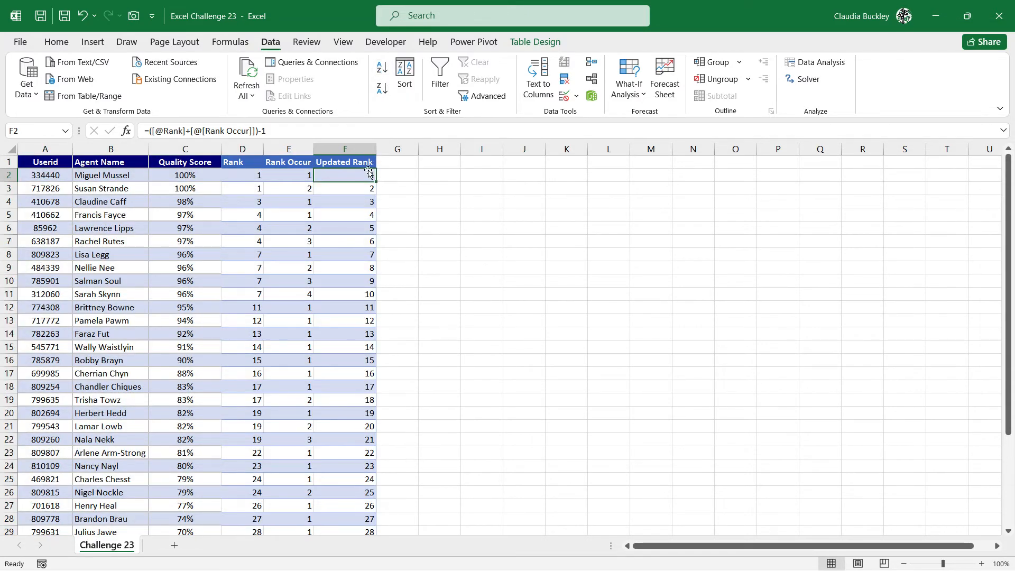
pyautogui.moveTo(360, 176); pyautogui.dragTo(40, 227)
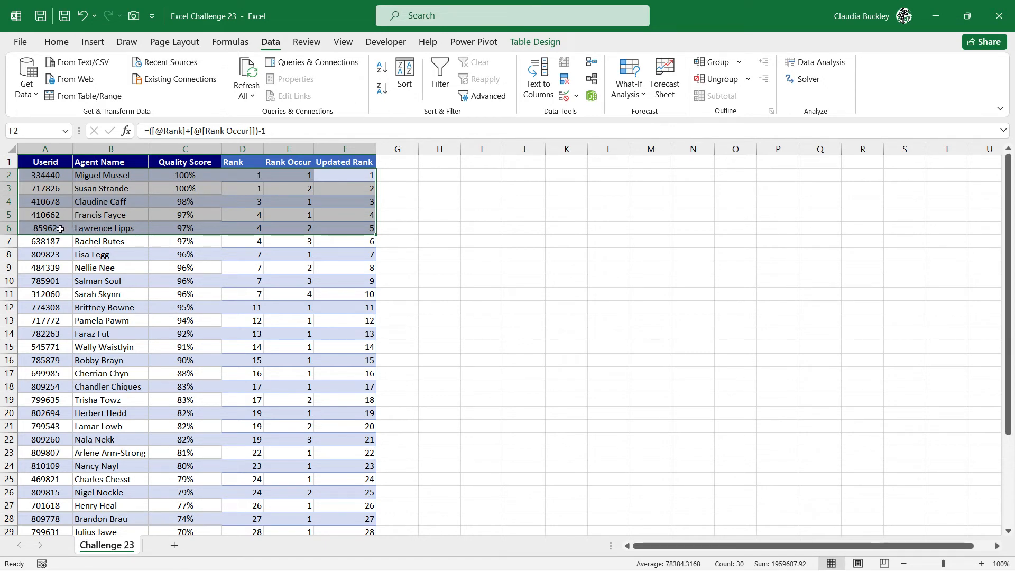
pyautogui.click(60, 228)
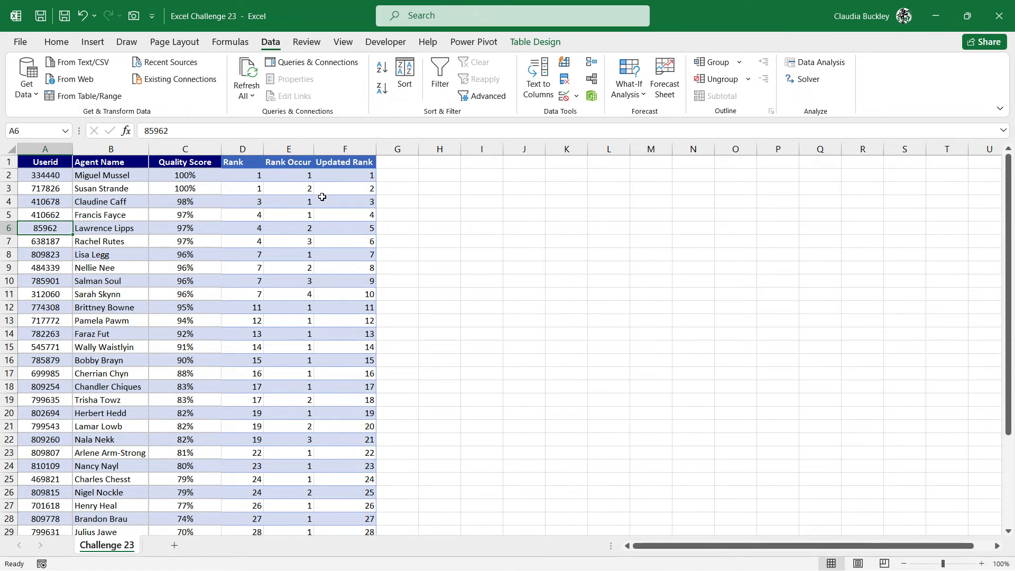
# Sort the table by Userid ascending and again by Updated Rank ascending, and check the order of the agents tied at 97%
pyautogui.click(38, 176)
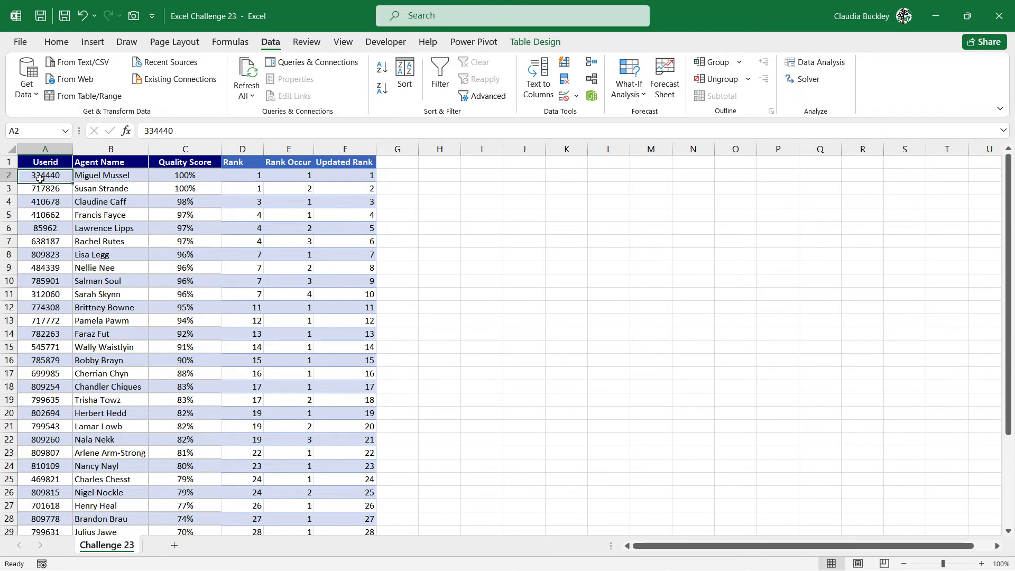
pyautogui.click(383, 70)
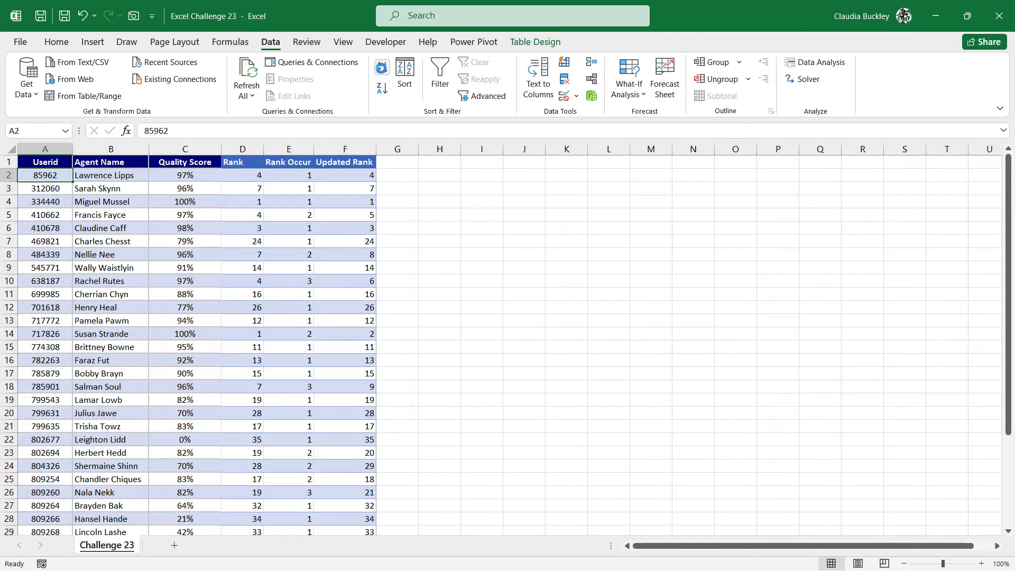
pyautogui.hotkey('ctrl', 'Right')
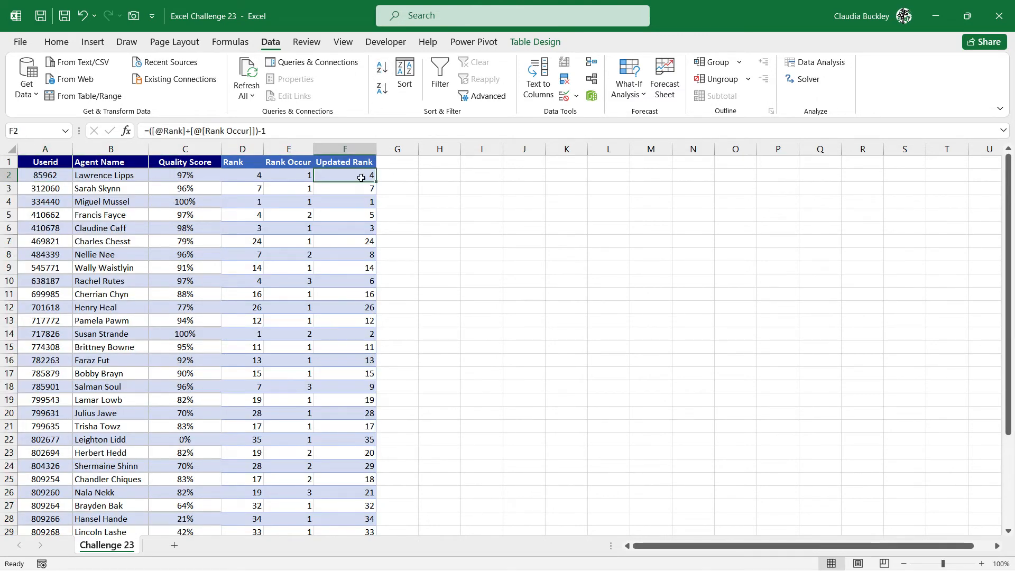
pyautogui.click(382, 67)
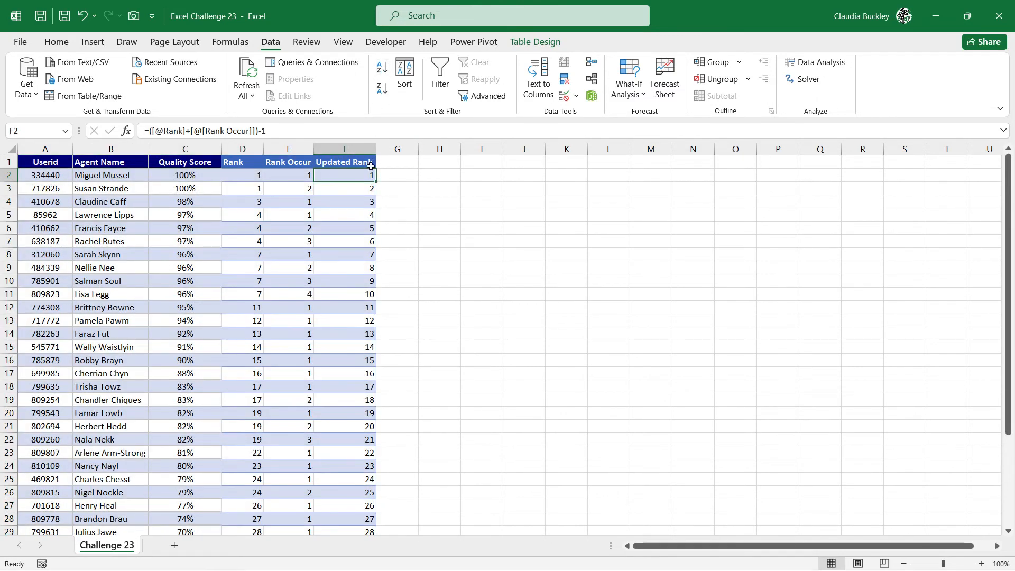
pyautogui.click(355, 215)
pyautogui.moveTo(355, 215); pyautogui.dragTo(112, 227)
pyautogui.click(112, 229)
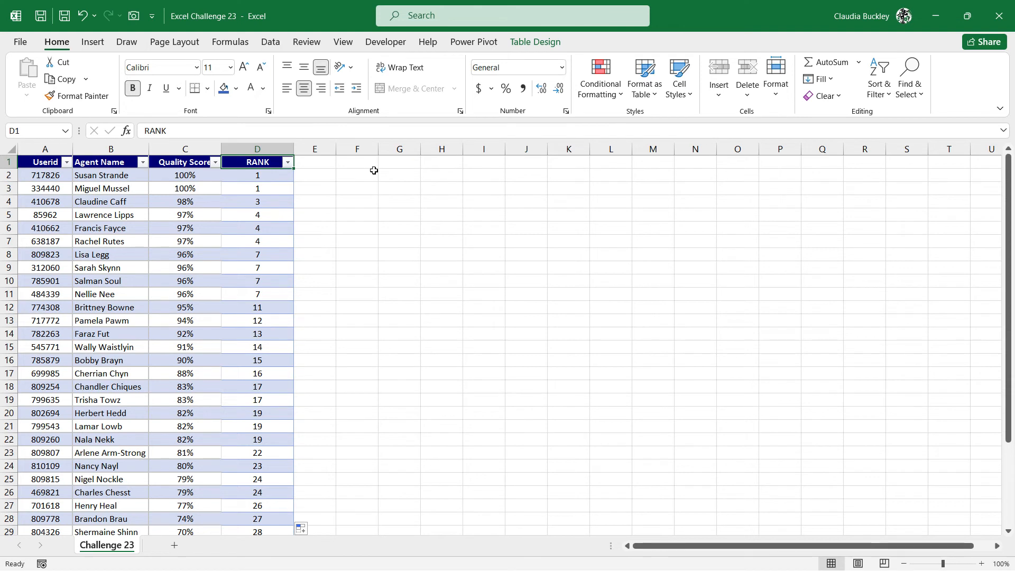
# Compare the repeated quality scores in column C with their values in the RANK column
pyautogui.moveTo(192, 175); pyautogui.dragTo(190, 308)
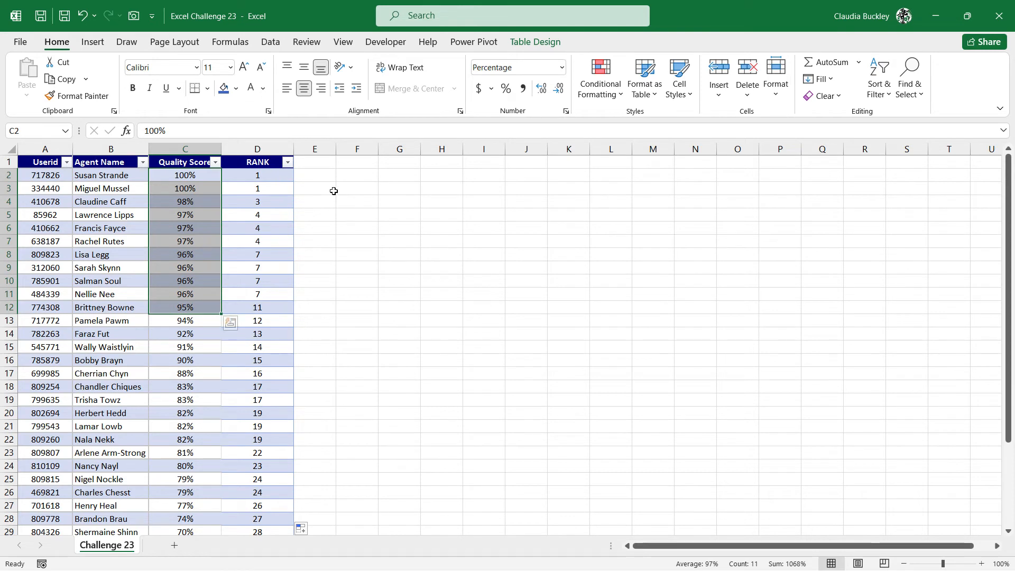
pyautogui.click(322, 176)
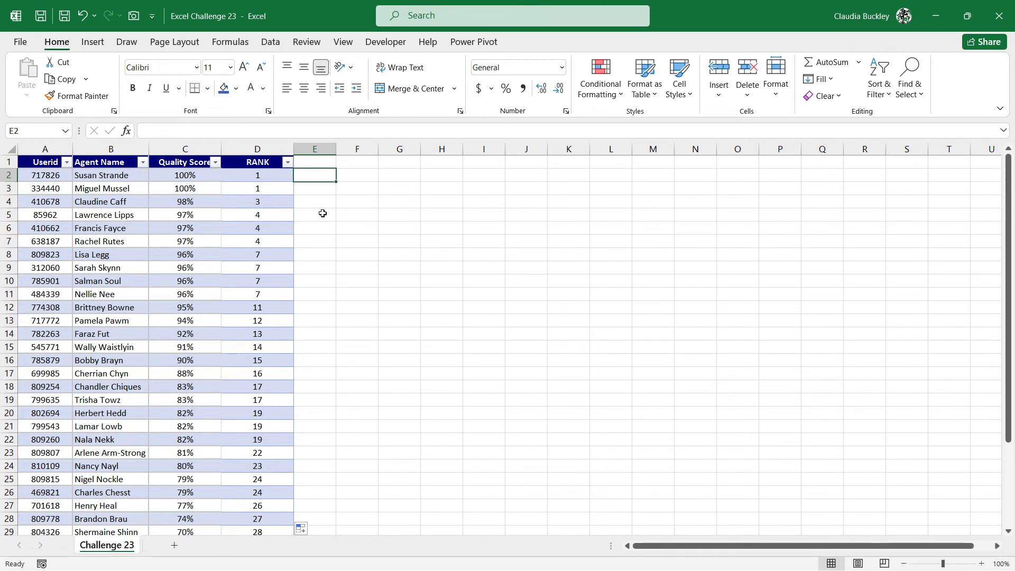
pyautogui.click(203, 175)
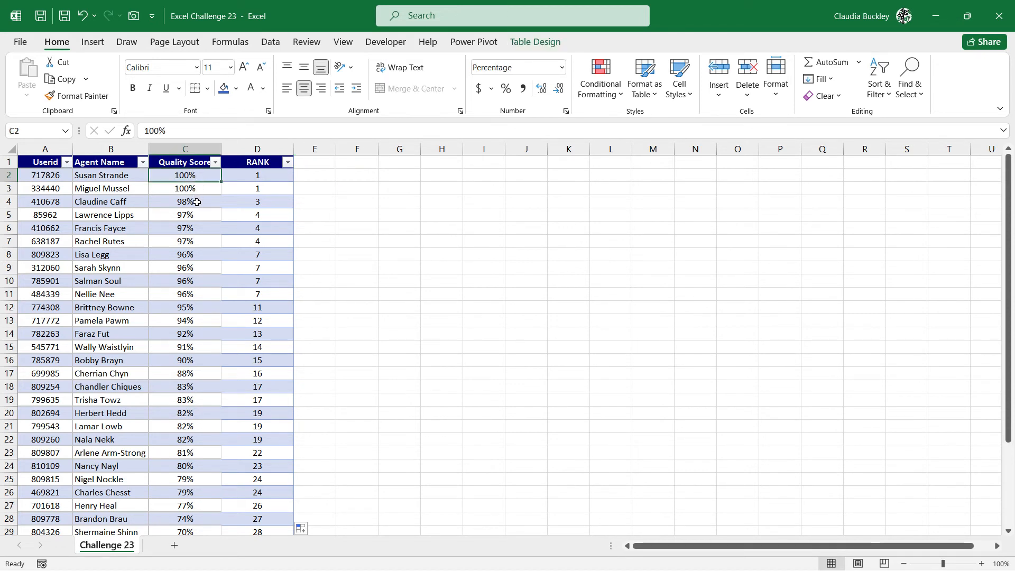
pyautogui.click(197, 202)
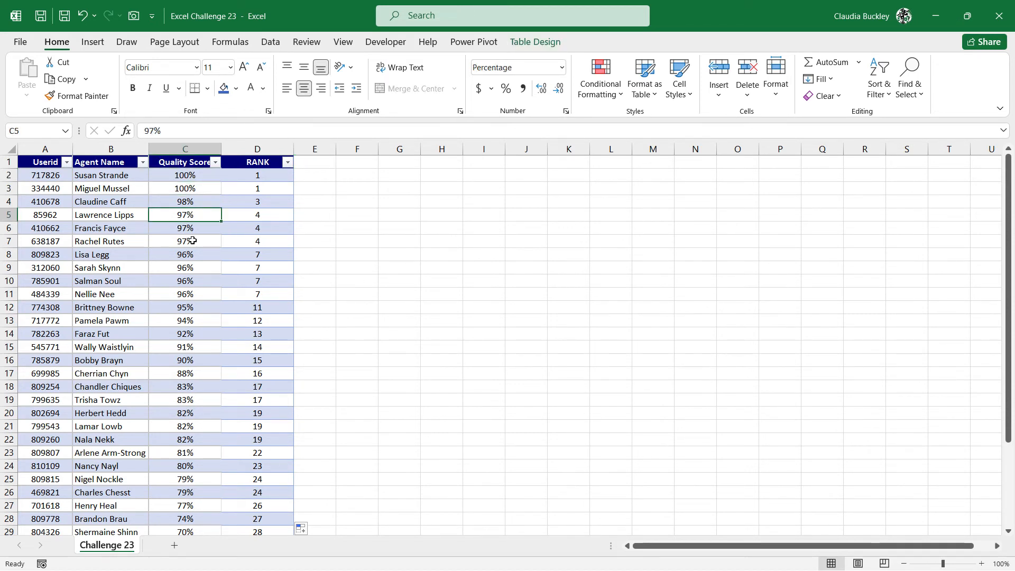
pyautogui.click(194, 254)
# Enter the formula =UNIQUE([Quality Score],FALSE,FALSE) in E2, beside the RANK column
pyautogui.click(312, 175)
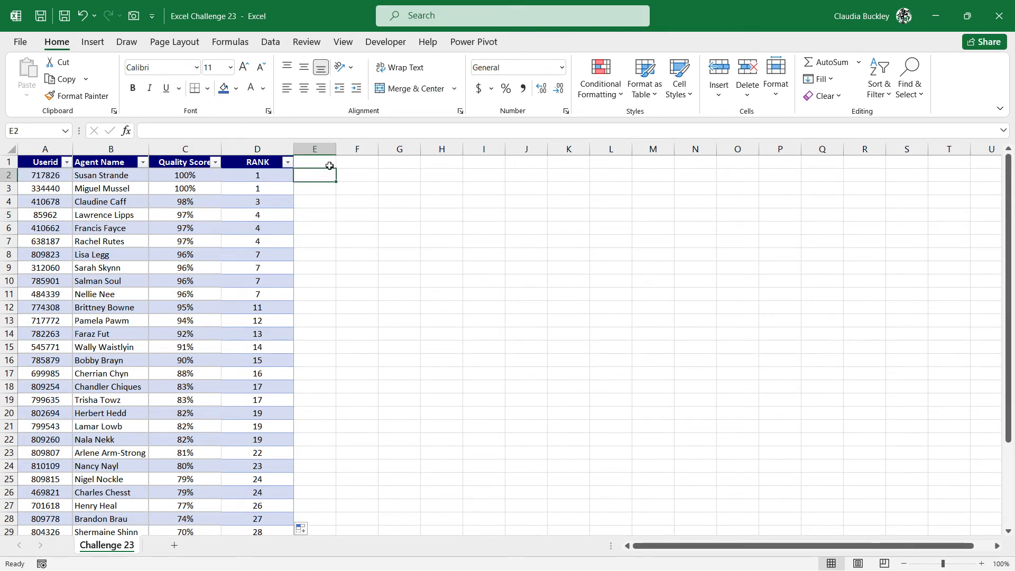
pyautogui.write('=uniq')
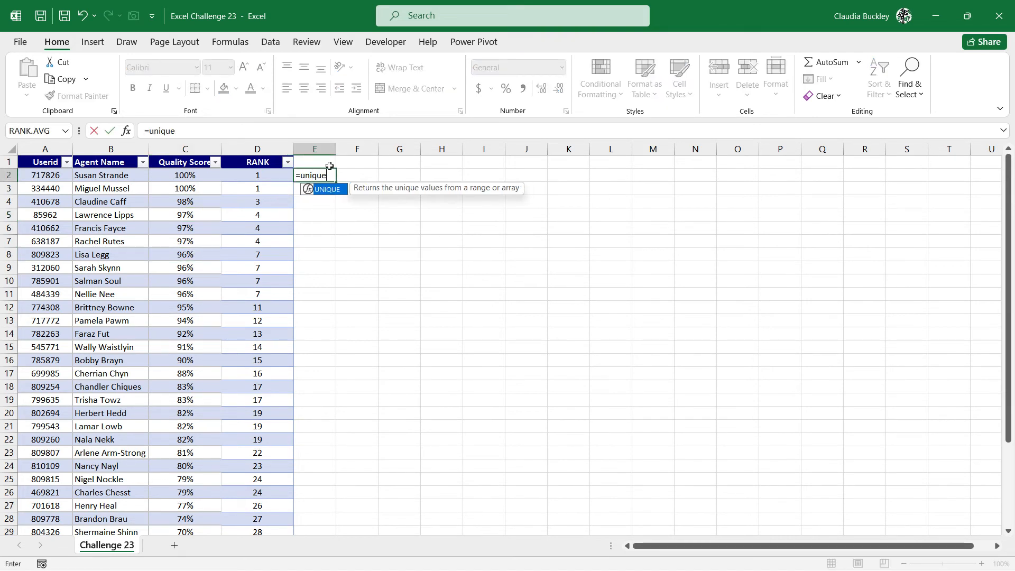
pyautogui.write('ue')
pyautogui.press('Tab')
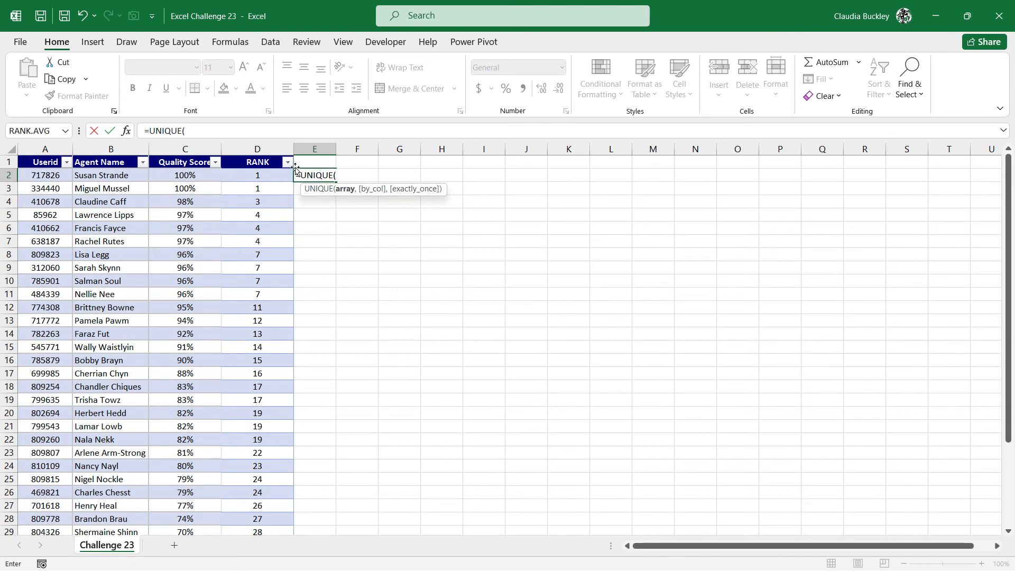
pyautogui.click(205, 172)
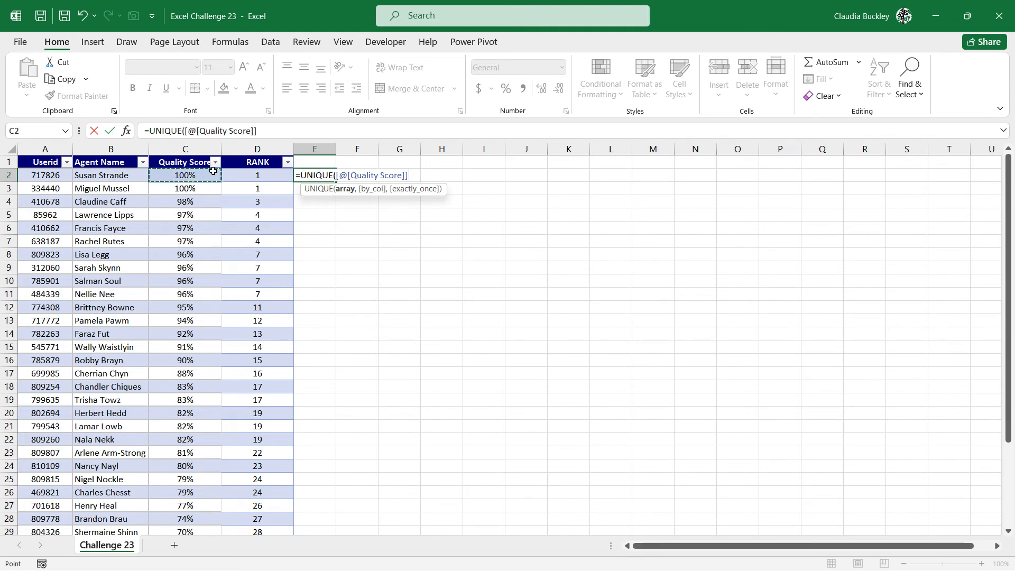
pyautogui.hotkey('ctrl', 'shift', 'Down')
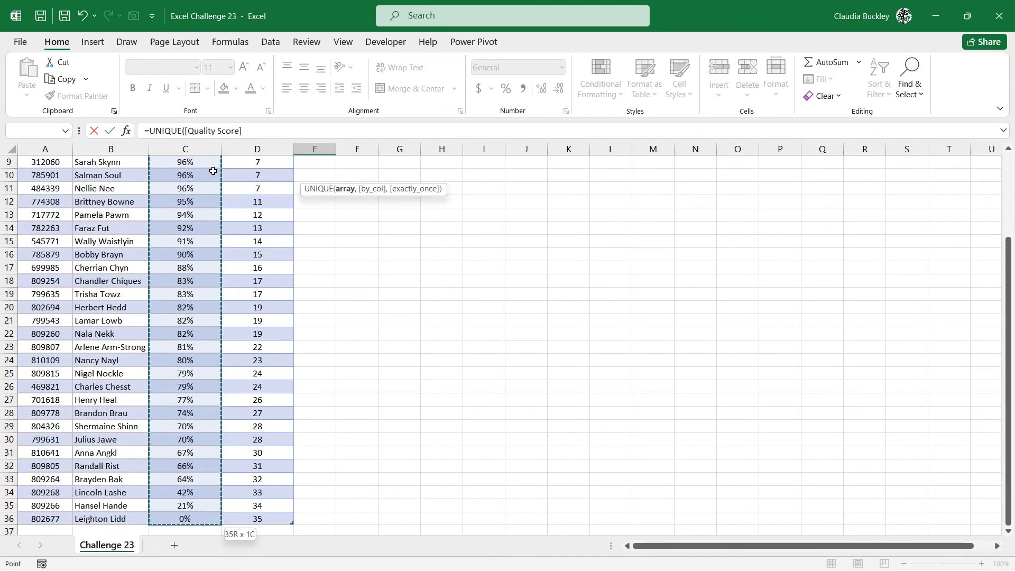
pyautogui.scroll(3, 238, 217)
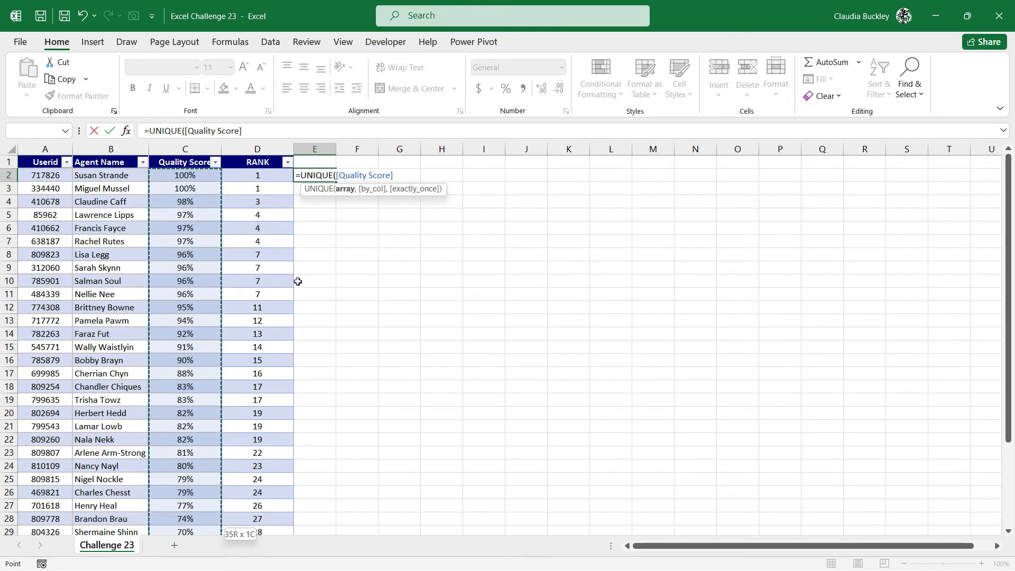
pyautogui.write(',')
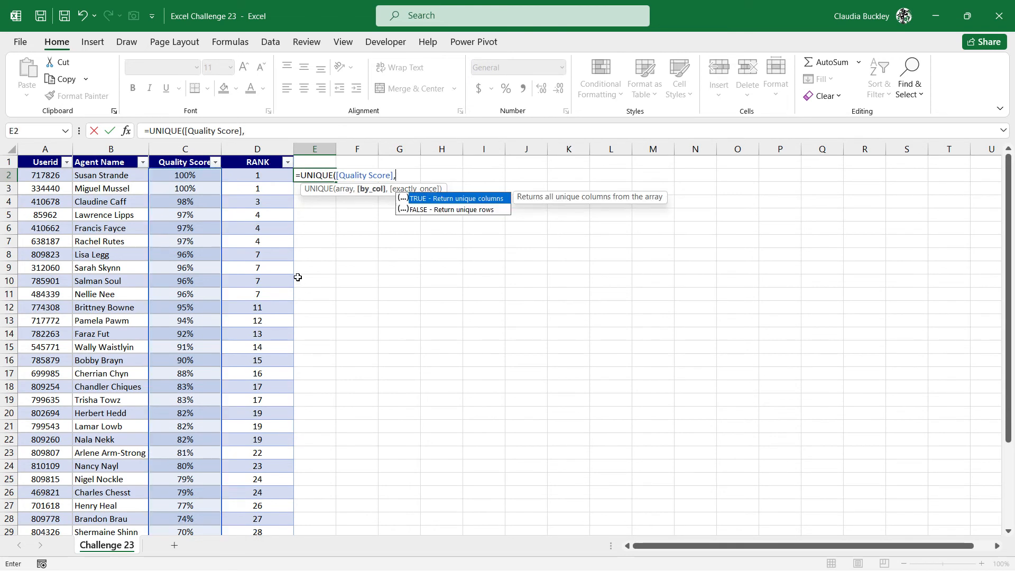
pyautogui.write('false,')
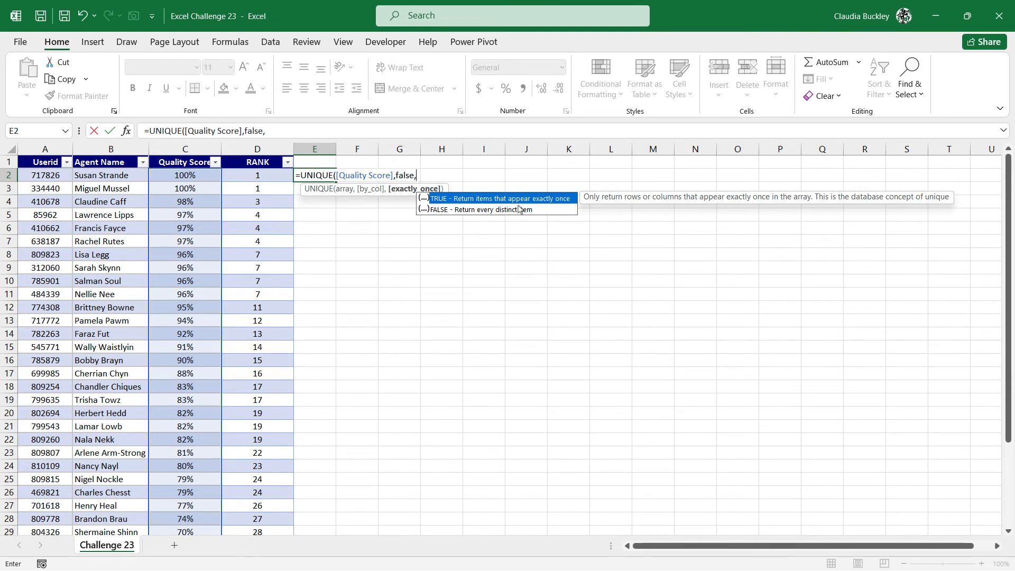
pyautogui.write('false)')
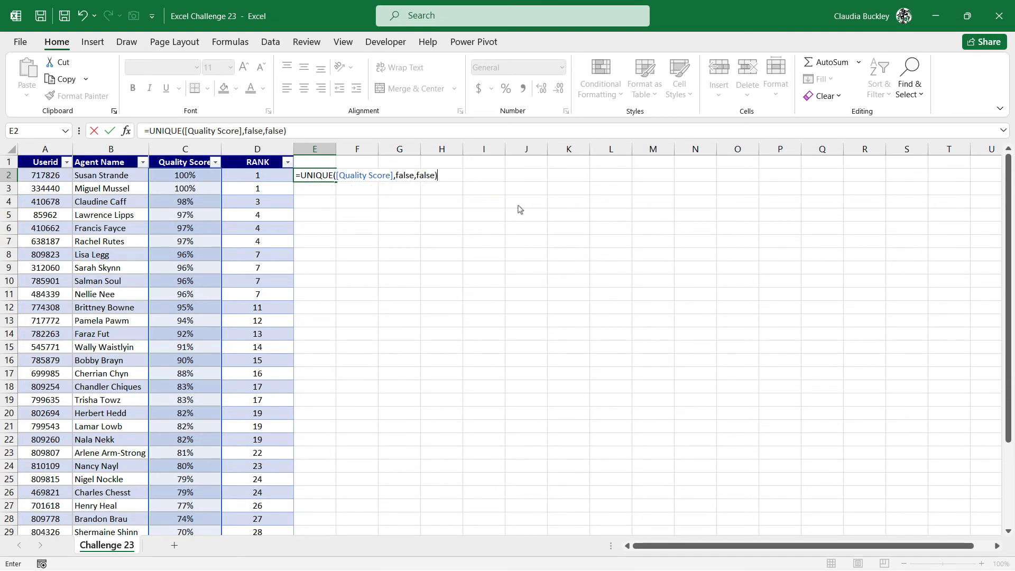
pyautogui.press('Return')
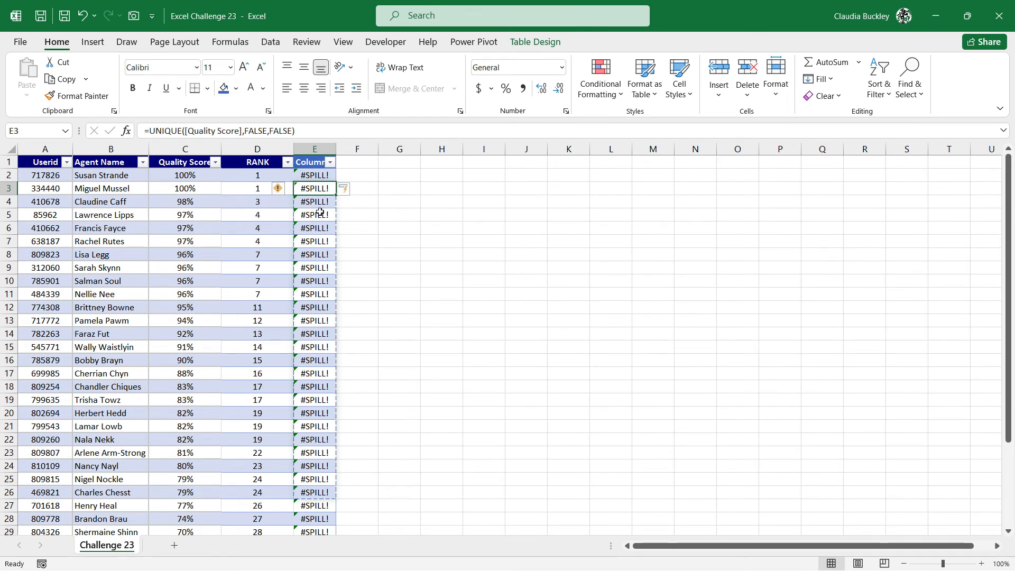
# Convert the Performance table to a normal range
pyautogui.click(535, 42)
pyautogui.click(128, 96)
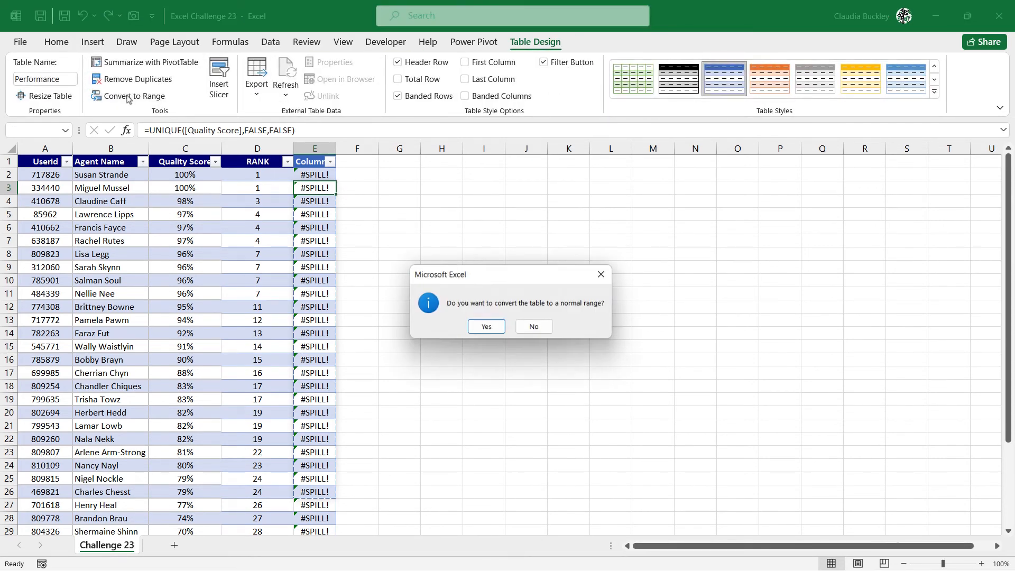
pyautogui.click(487, 326)
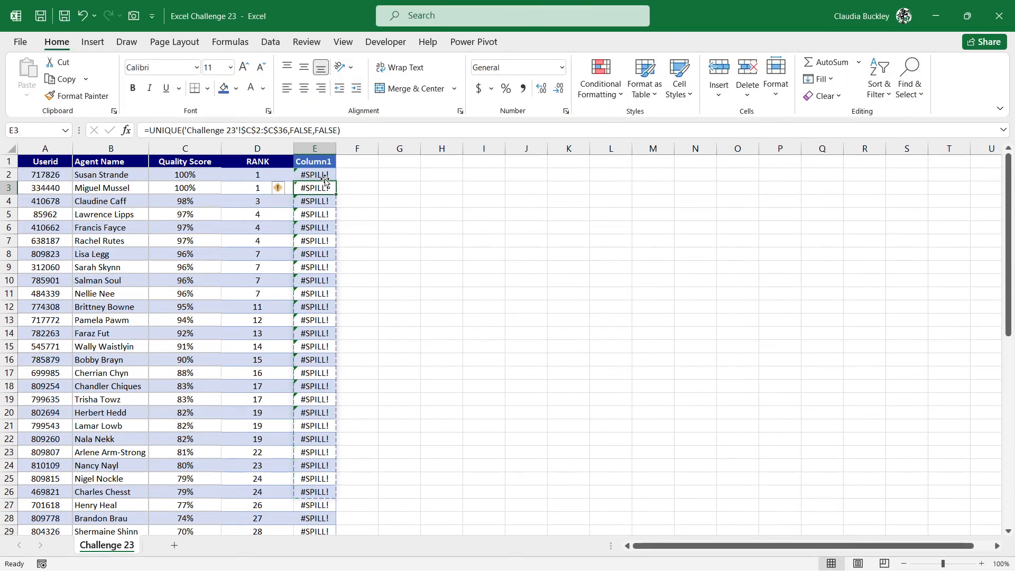
# Copy the text of the UNIQUE formula from E2 and clear all column E cells below the header
pyautogui.click(328, 180)
pyautogui.hotkey('ctrl', 'shift', 'Down')
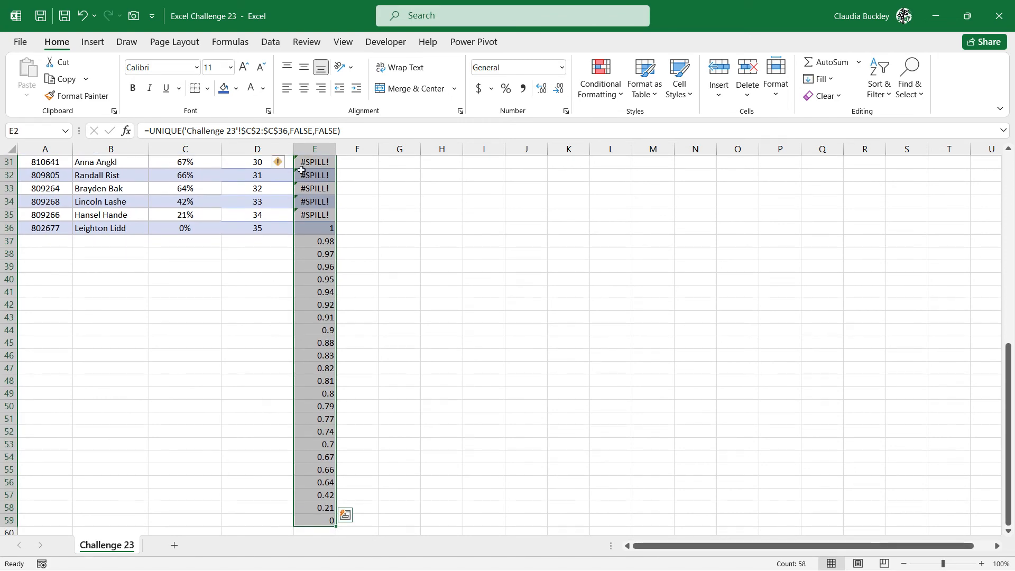
pyautogui.moveTo(349, 134); pyautogui.dragTo(140, 129)
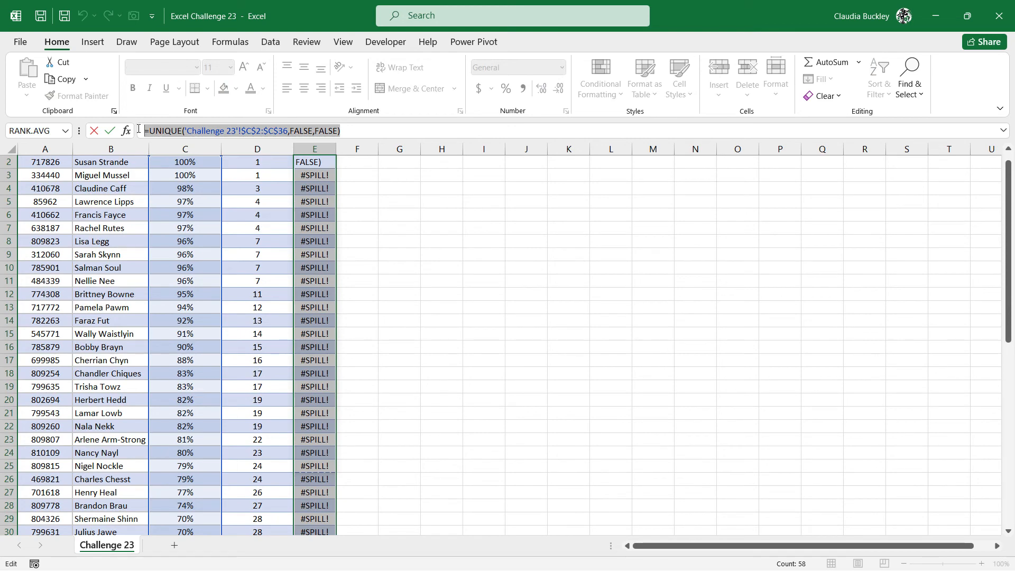
pyautogui.hotkey('ctrl', 'c')
pyautogui.click(319, 162)
pyautogui.press('Escape')
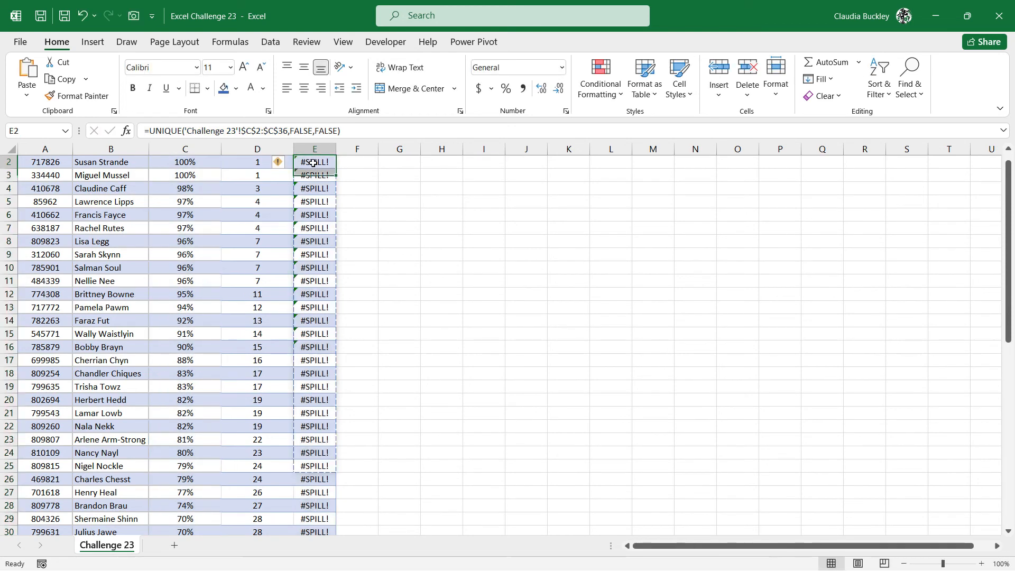
pyautogui.hotkey('ctrl', 'shift', 'Down')
pyautogui.press('Delete')
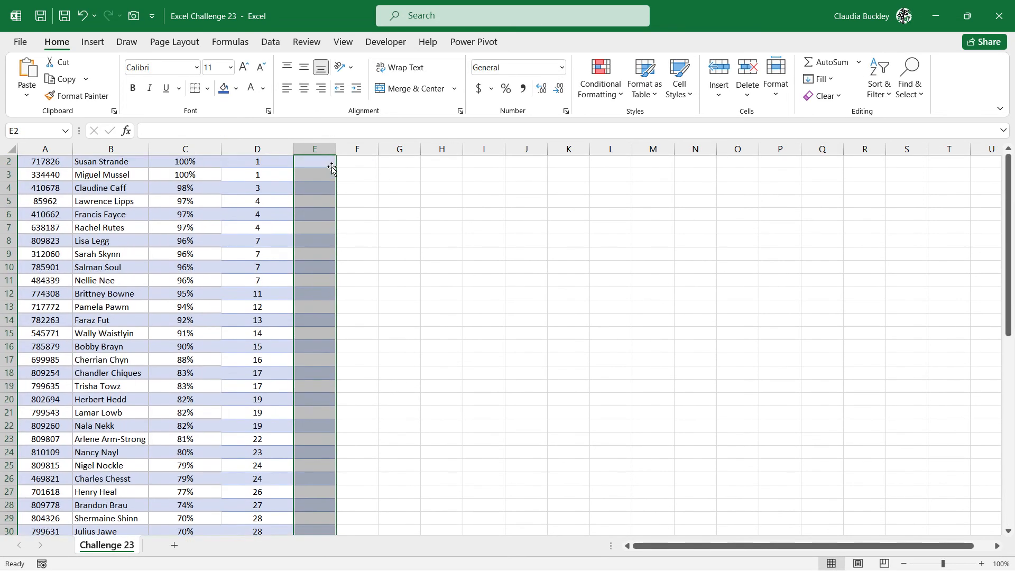
# Paste the copied UNIQUE formula into E2 only and format its spilled values as whole percentages
pyautogui.scroll(1, 331, 166)
pyautogui.click(323, 175)
pyautogui.click(274, 130)
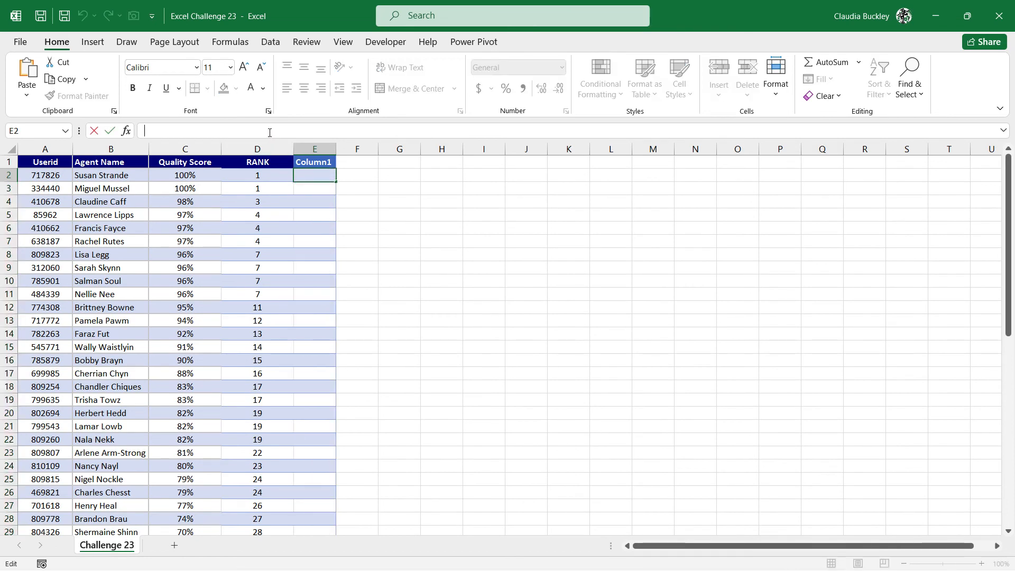
pyautogui.hotkey('ctrl', 'v')
pyautogui.press('Return')
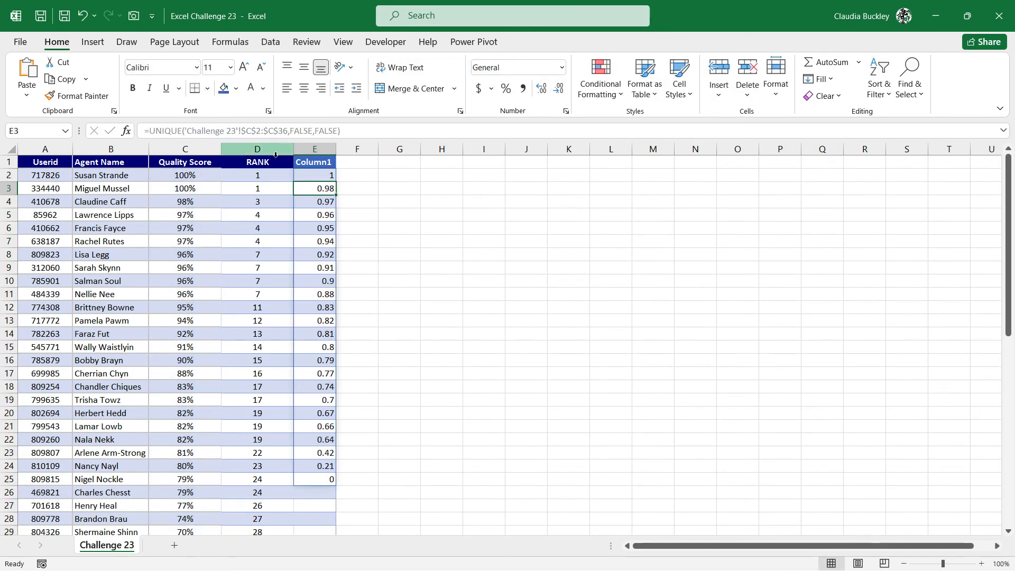
pyautogui.moveTo(322, 175); pyautogui.dragTo(325, 479)
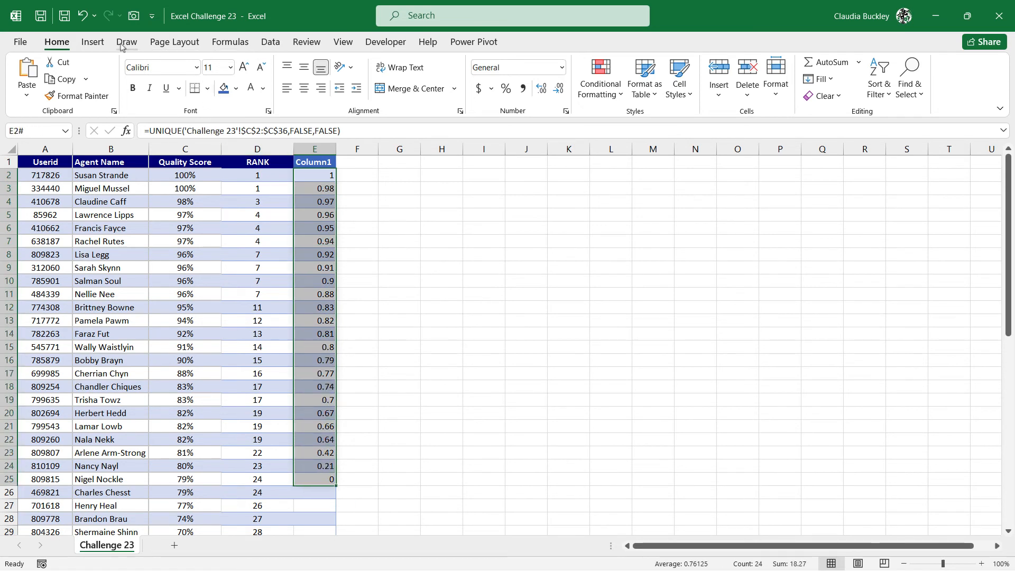
pyautogui.click(506, 88)
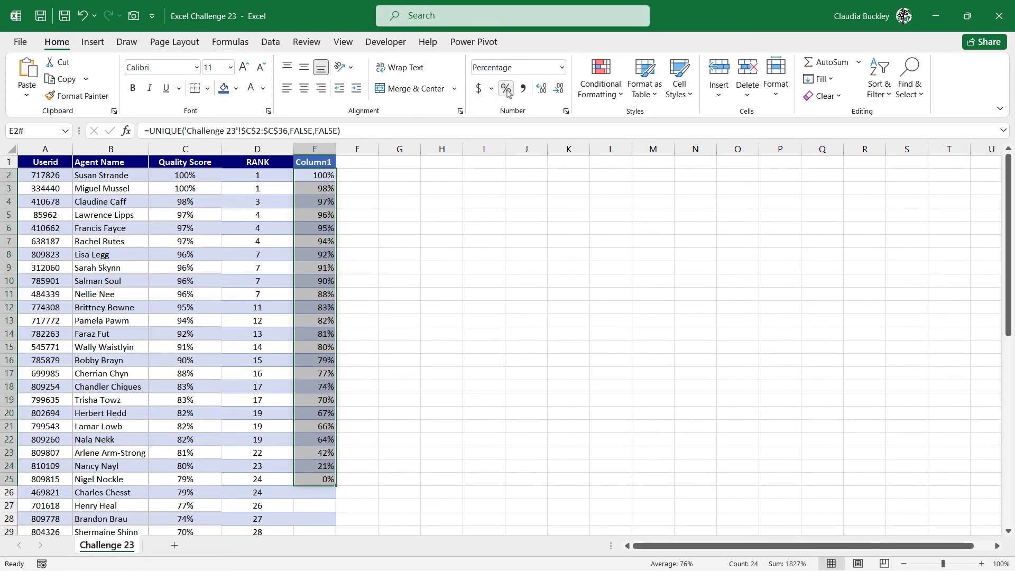
# Wrap the UNIQUE formula in E2 in LARGE with a k of 5 to return the fifth-largest distinct quality score
pyautogui.scroll(-4, 313, 454)
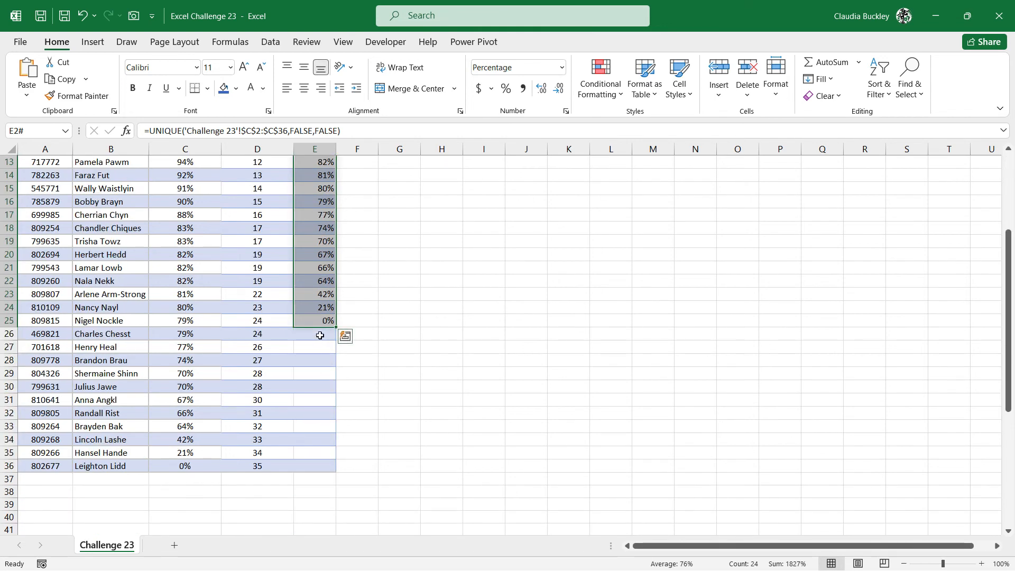
pyautogui.scroll(4, 327, 315)
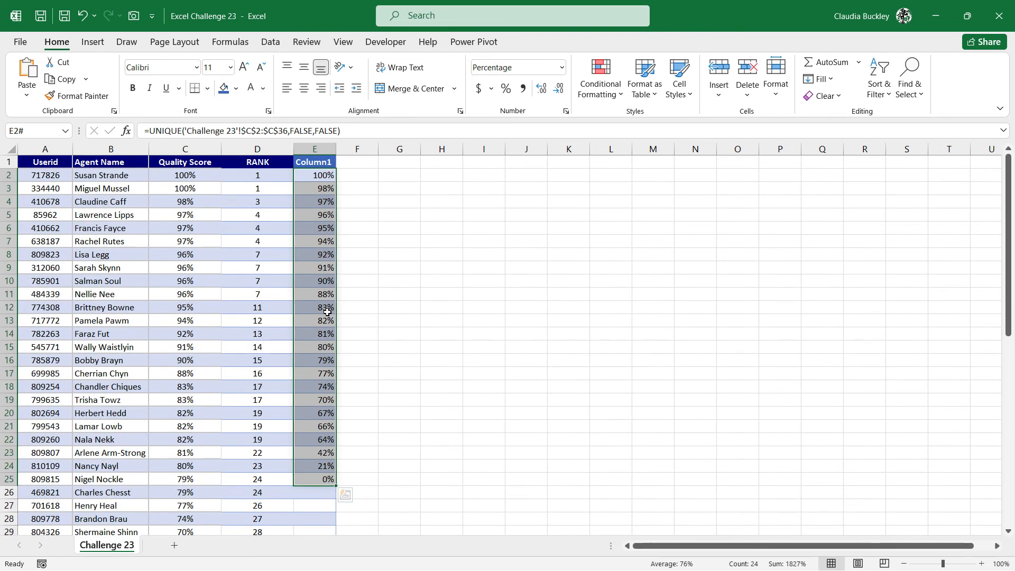
pyautogui.click(316, 175)
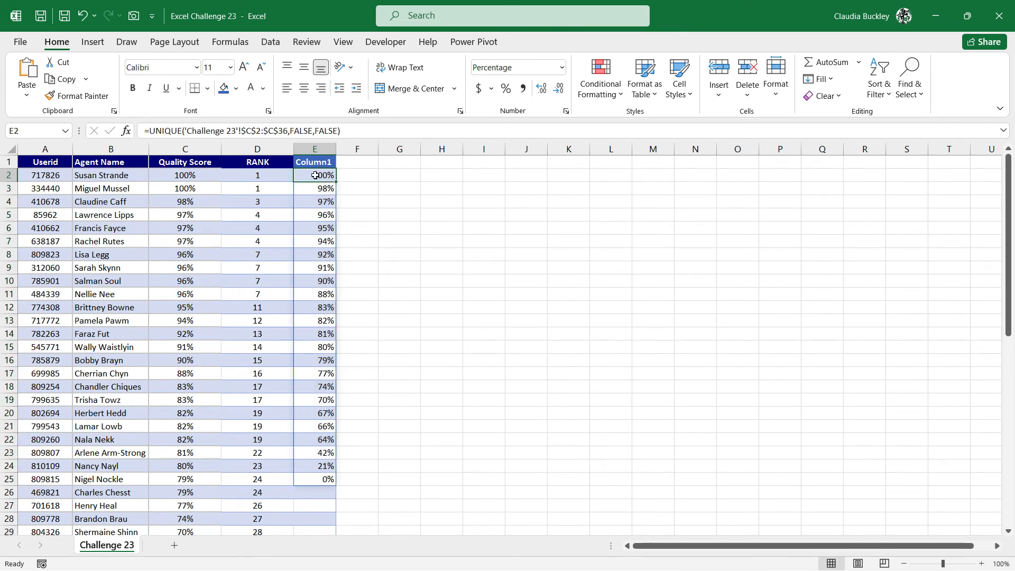
pyautogui.click(152, 133)
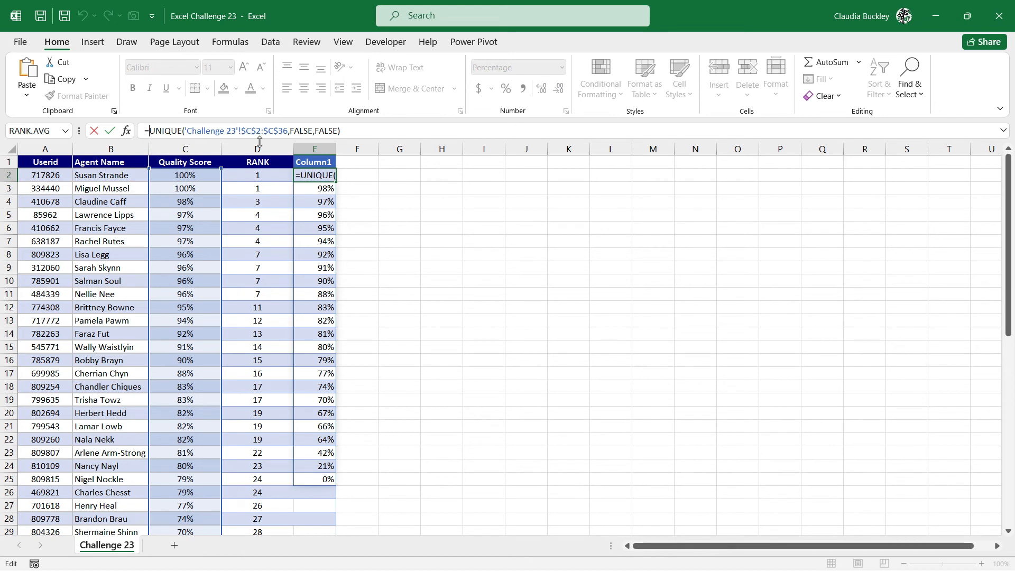
pyautogui.write('large(')
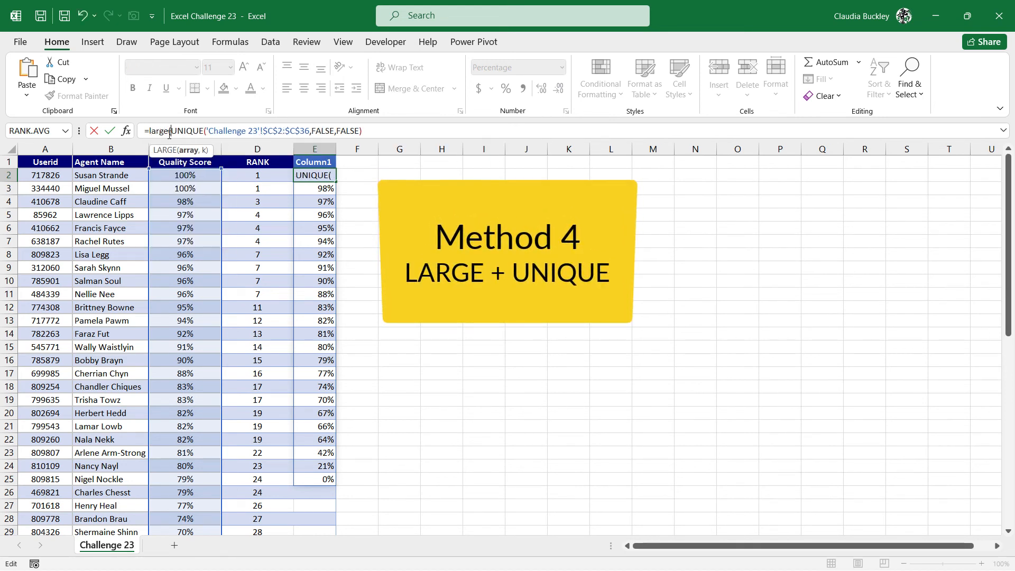
pyautogui.click(367, 130)
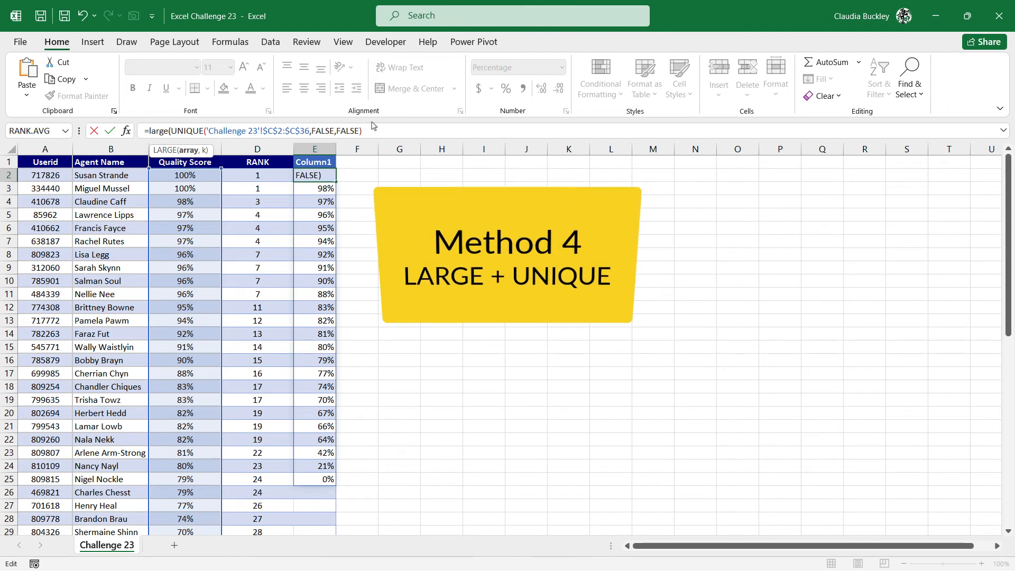
pyautogui.write(',5)')
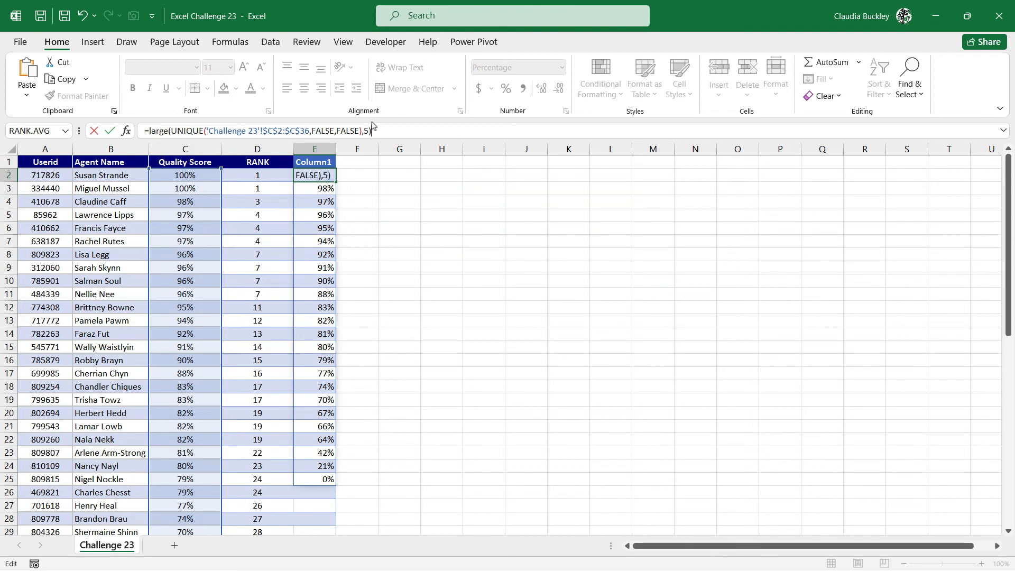
pyautogui.press('Return')
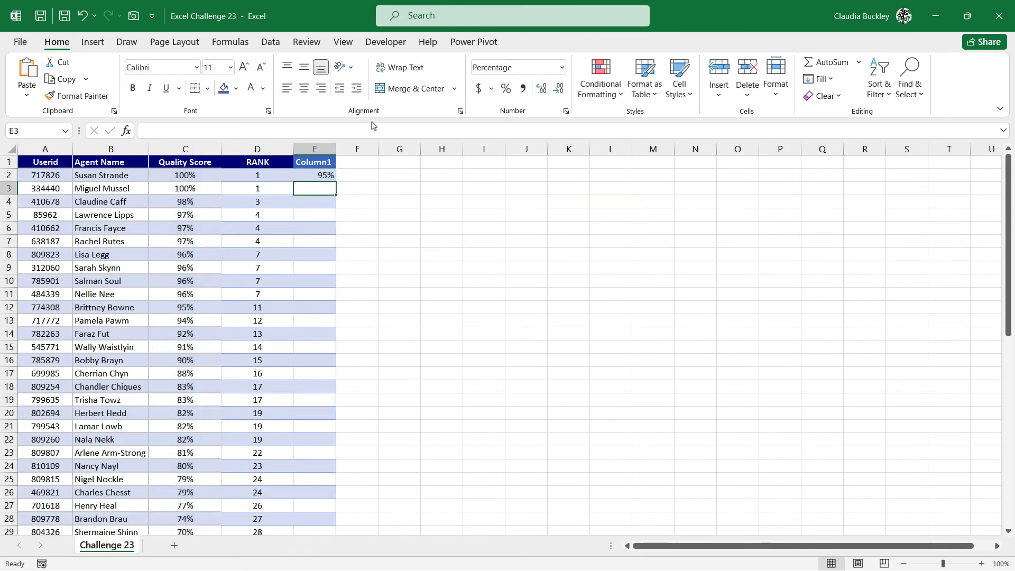
# Rename the header in E1 to "5th Largest Score" and wrap its text
pyautogui.click(322, 173)
pyautogui.click(317, 163)
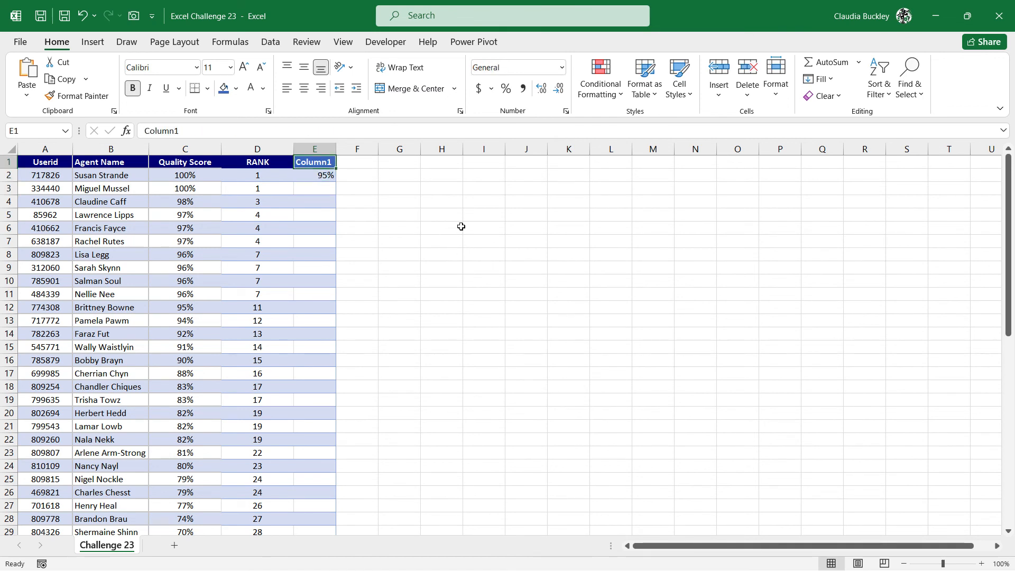
pyautogui.write('5')
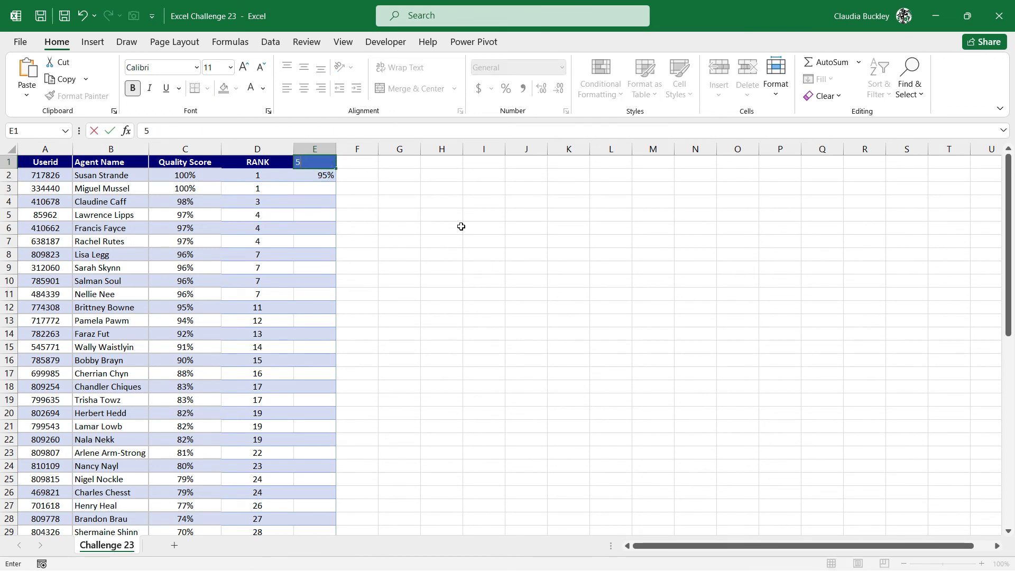
pyautogui.write('th Largest Score')
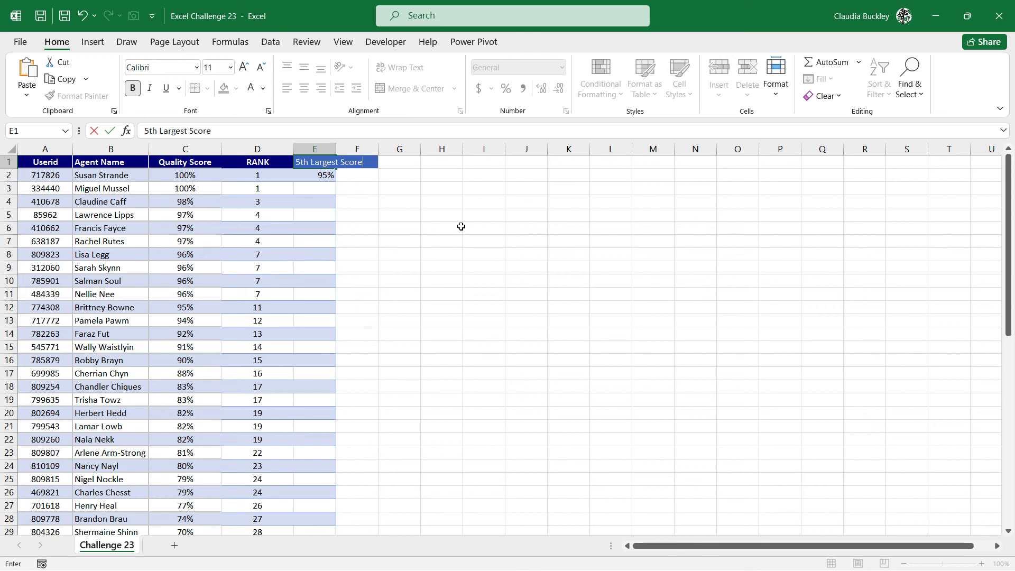
pyautogui.press('Return')
pyautogui.click(322, 162)
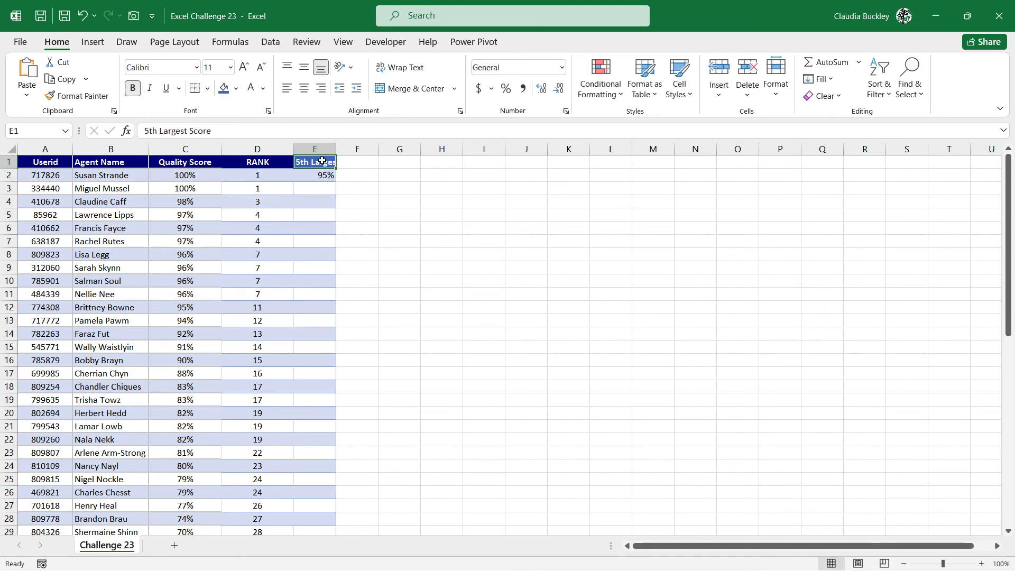
pyautogui.click(401, 67)
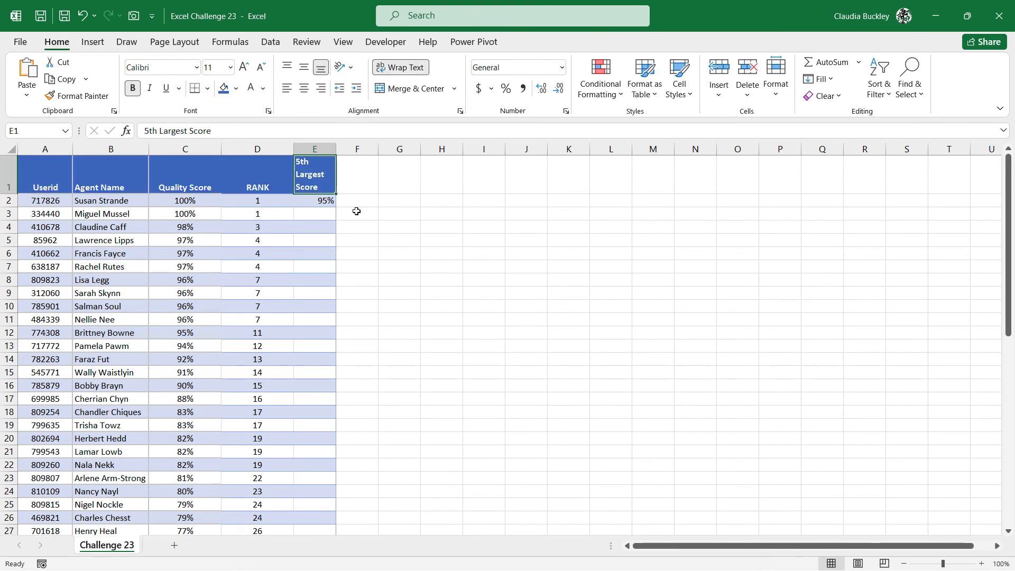
# Enter =FILTER(A2:C36,C2:C36>=E2) in G2 to list the agents scoring at or above the fifth-largest score
pyautogui.click(400, 201)
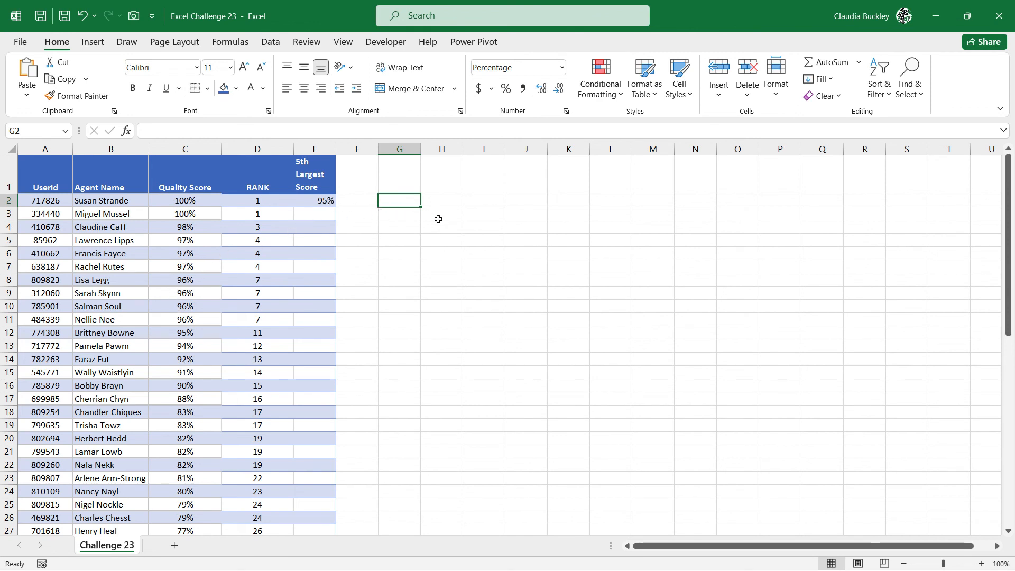
pyautogui.write('=filter')
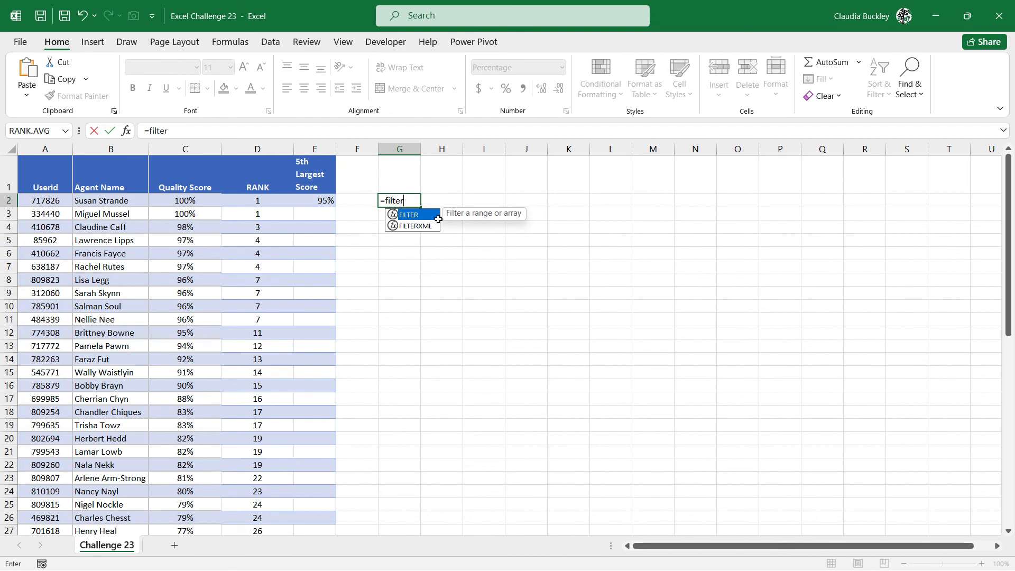
pyautogui.press('Tab')
pyautogui.moveTo(42, 201); pyautogui.dragTo(198, 242)
pyautogui.hotkey('ctrl', 'shift', 'Down')
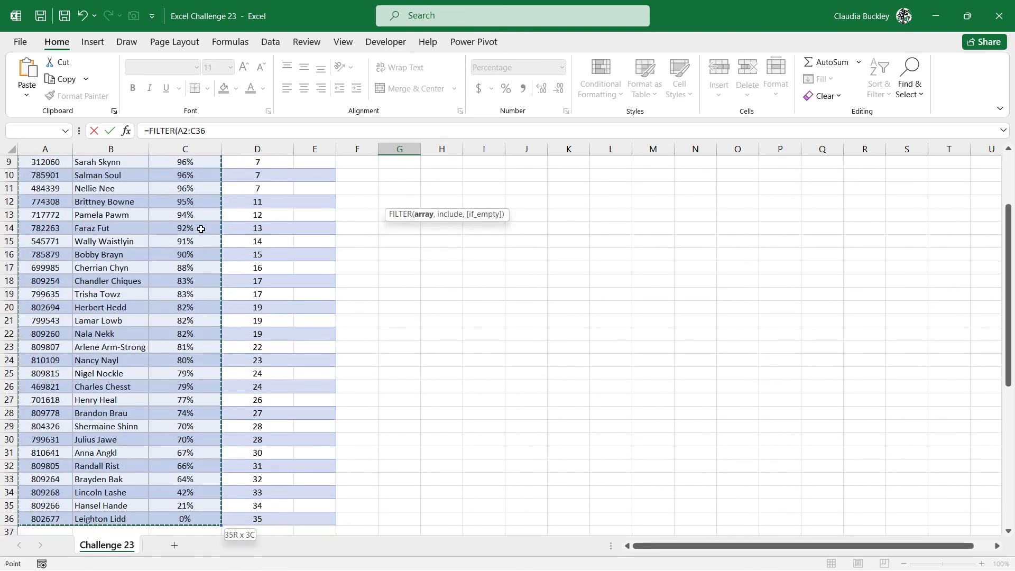
pyautogui.write(',')
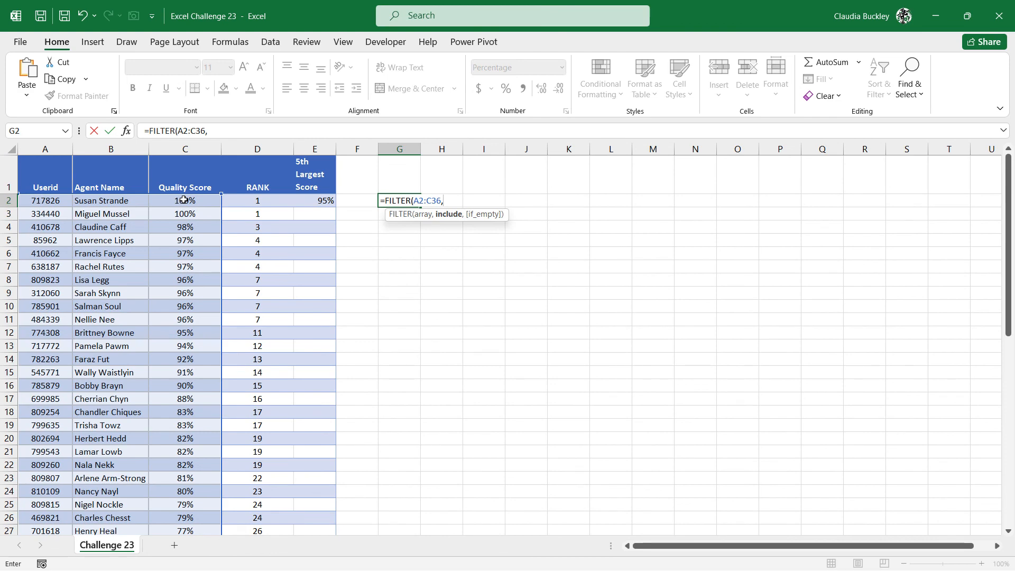
pyautogui.click(183, 199)
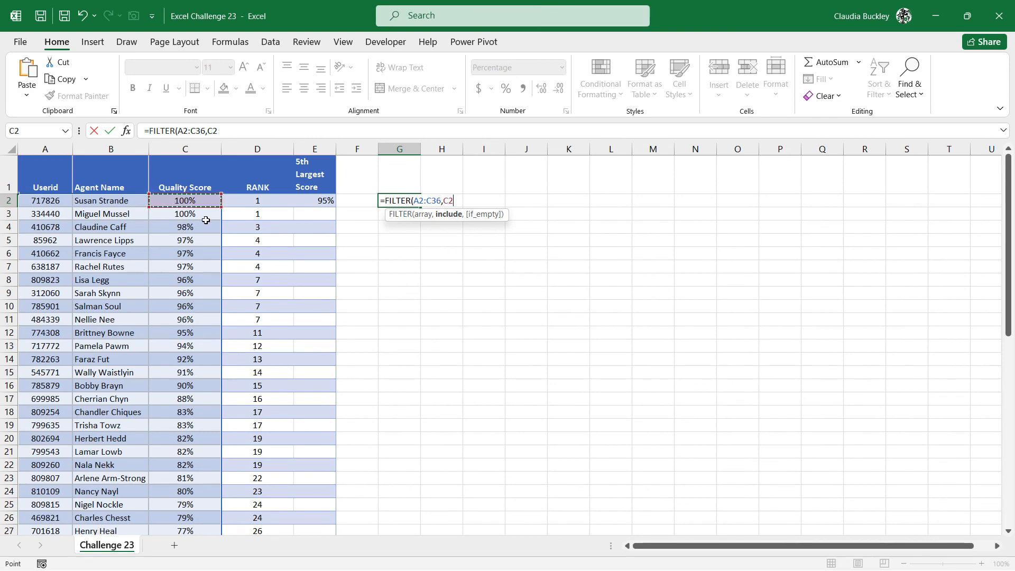
pyautogui.hotkey('ctrl', 'shift', 'Down')
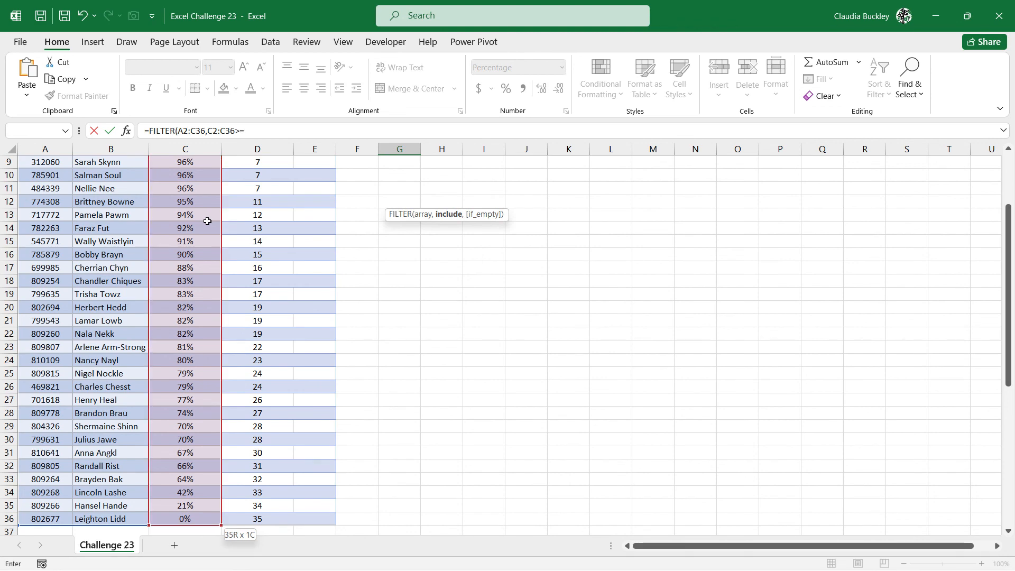
pyautogui.write('>=')
pyautogui.click(321, 201)
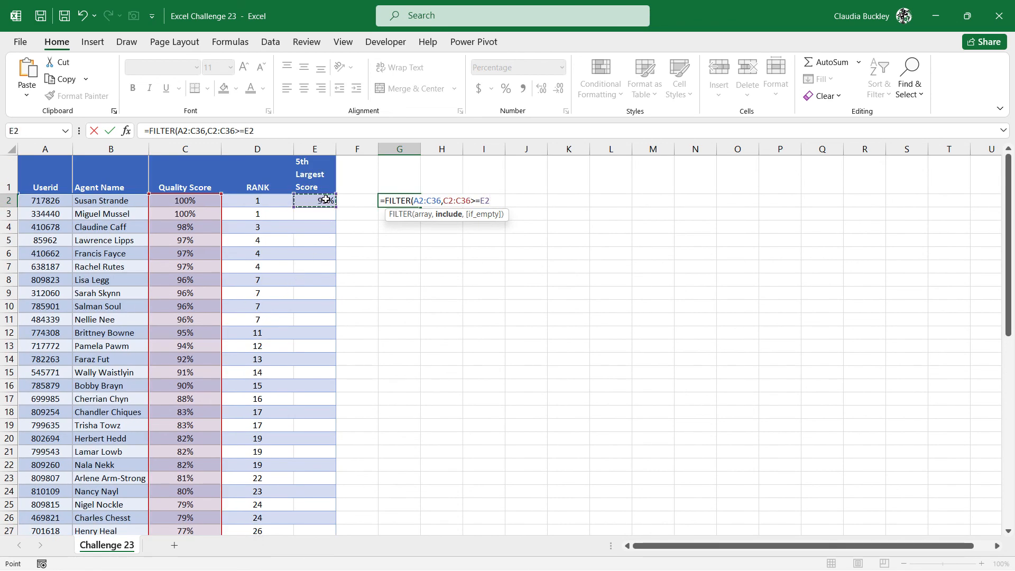
pyautogui.write(')')
pyautogui.press('Return')
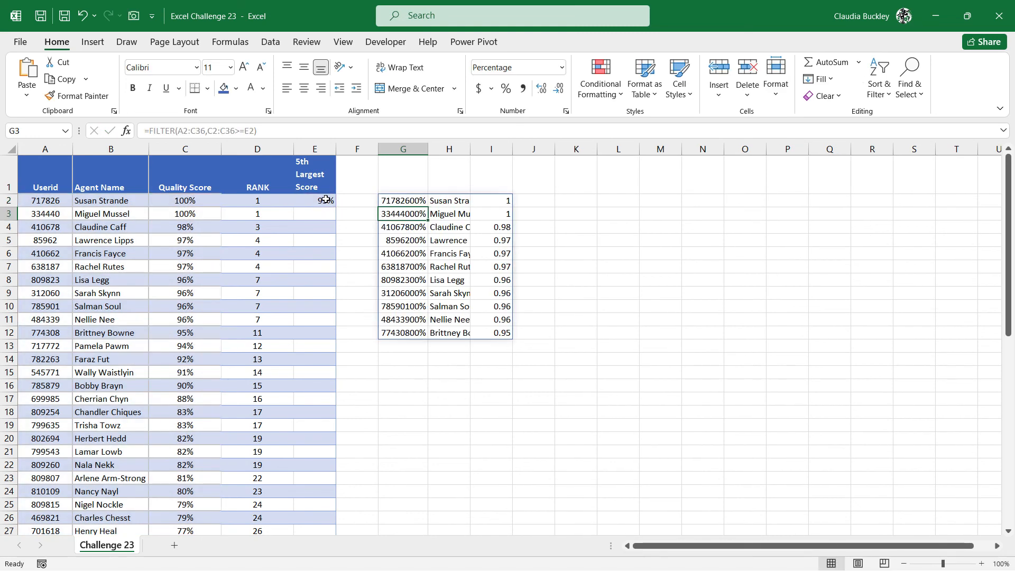
# Autofit the widths of columns G to I and format column I as whole percentages
pyautogui.moveTo(404, 151); pyautogui.dragTo(502, 149)
pyautogui.doubleClick(470, 149)
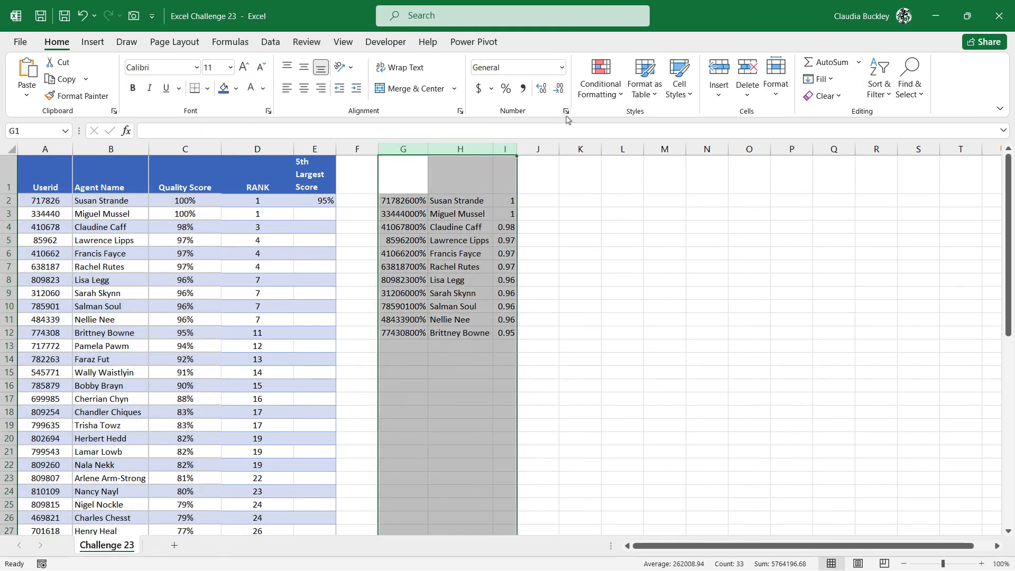
pyautogui.click(505, 150)
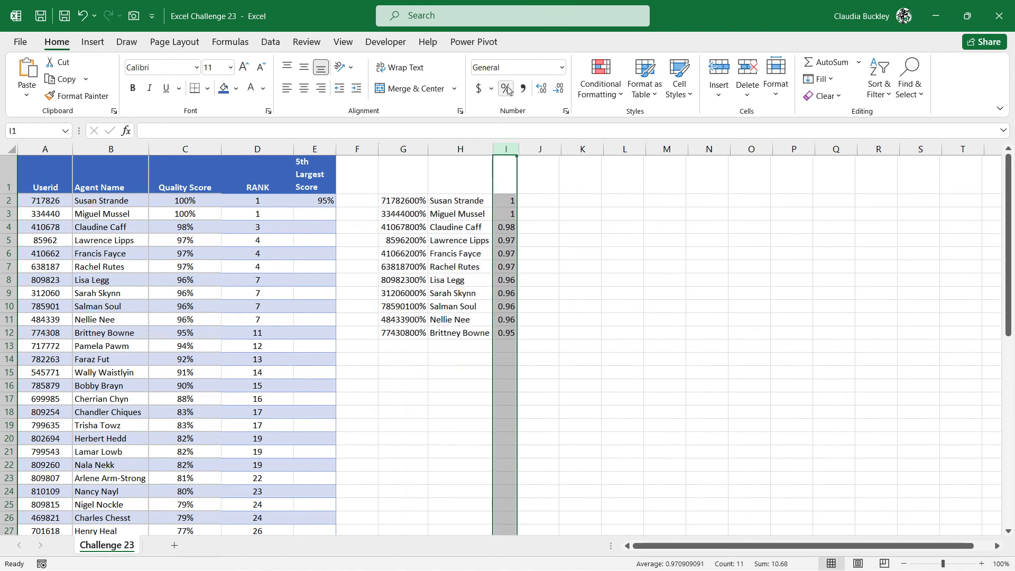
pyautogui.click(506, 88)
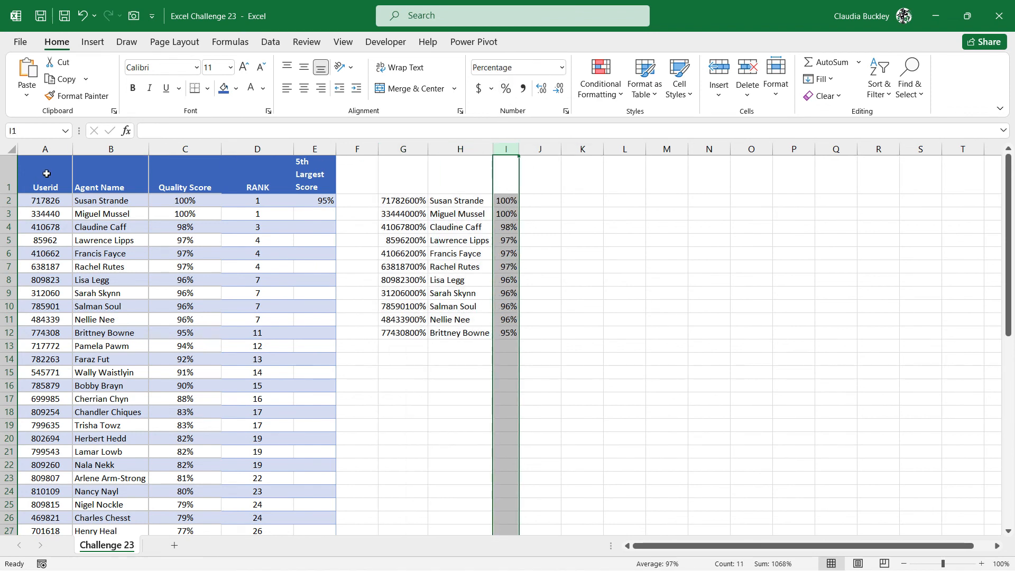
# Copy the Userid, Agent Name and Quality Score headers from A1:C1 to the range starting at G1
pyautogui.moveTo(46, 173); pyautogui.dragTo(169, 172)
pyautogui.hotkey('ctrl', 'c')
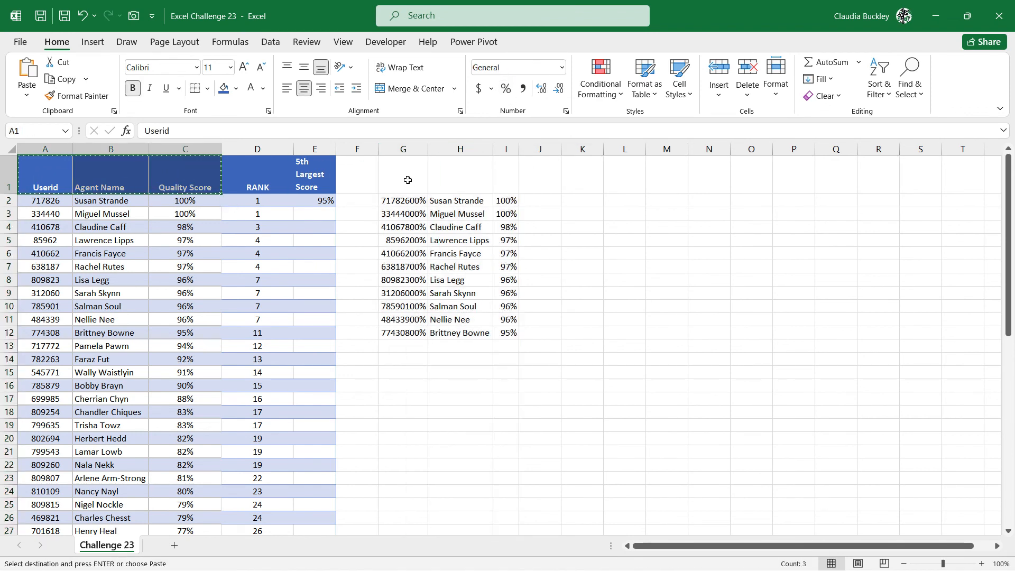
pyautogui.click(408, 180)
pyautogui.hotkey('ctrl', 'v')
# Set the filtered user IDs in G2:G12 to General format and centre them, then autofit and centre column I
pyautogui.moveTo(407, 201); pyautogui.dragTo(415, 334)
pyautogui.hotkey('ctrl', 'shift', '`')
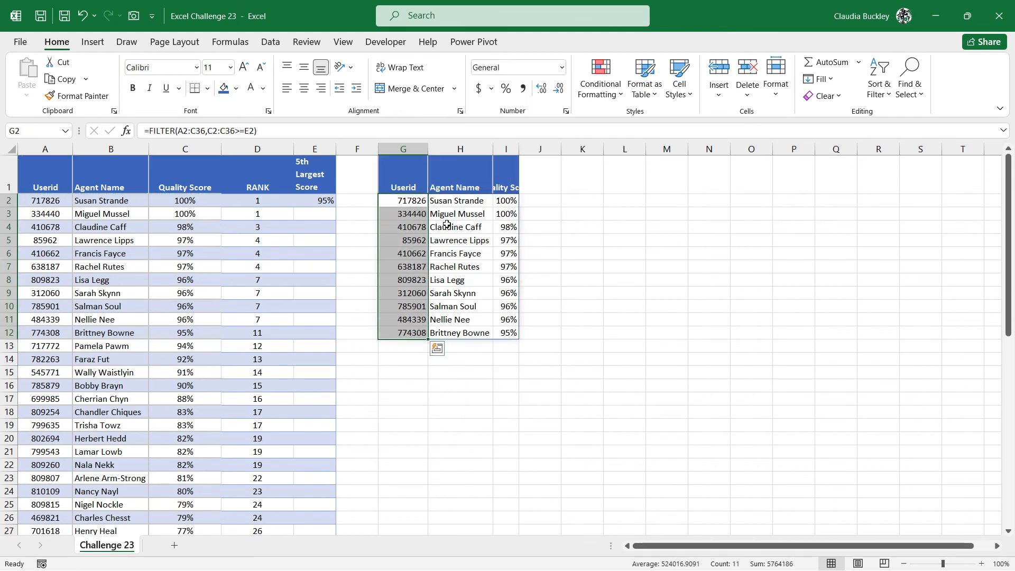
pyautogui.click(304, 88)
pyautogui.doubleClick(519, 149)
pyautogui.click(519, 149)
pyautogui.click(304, 88)
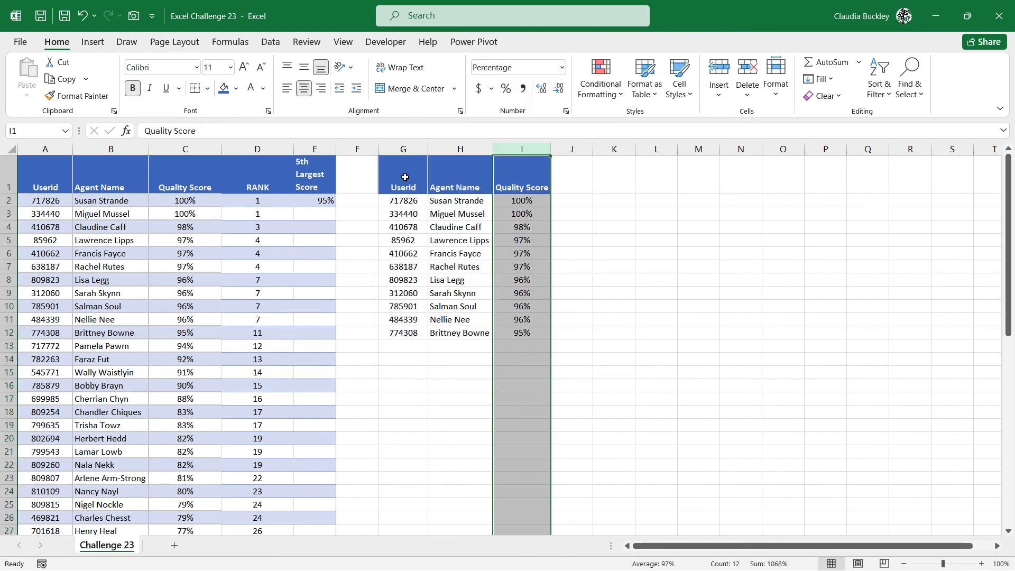
pyautogui.click(455, 307)
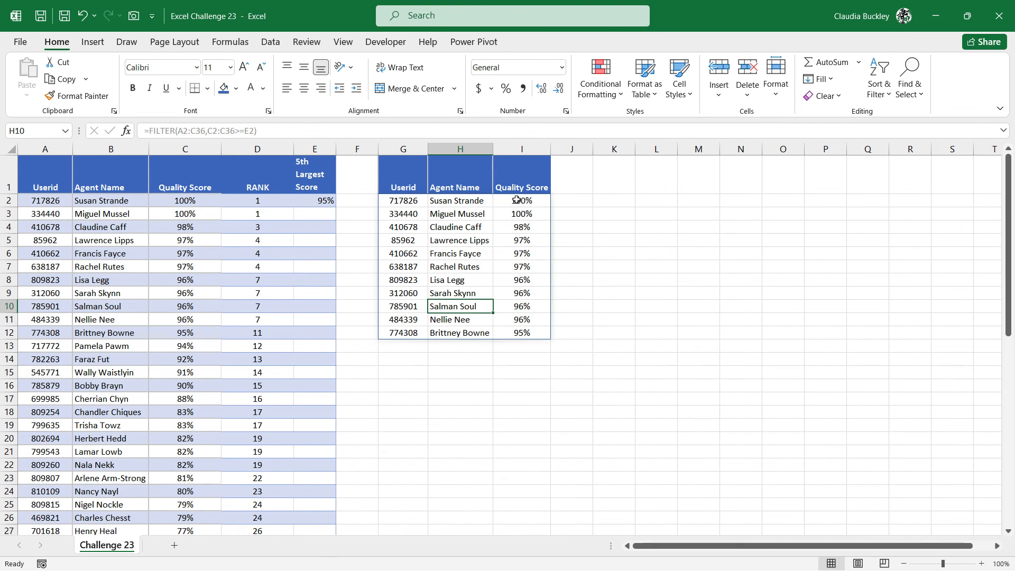
pyautogui.moveTo(517, 200); pyautogui.dragTo(516, 214)
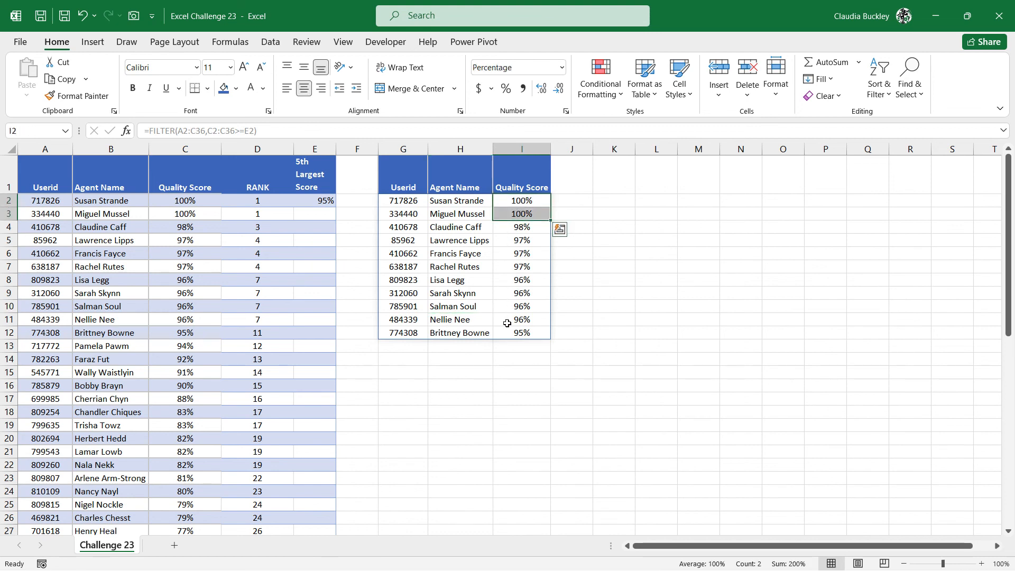
pyautogui.click(515, 303)
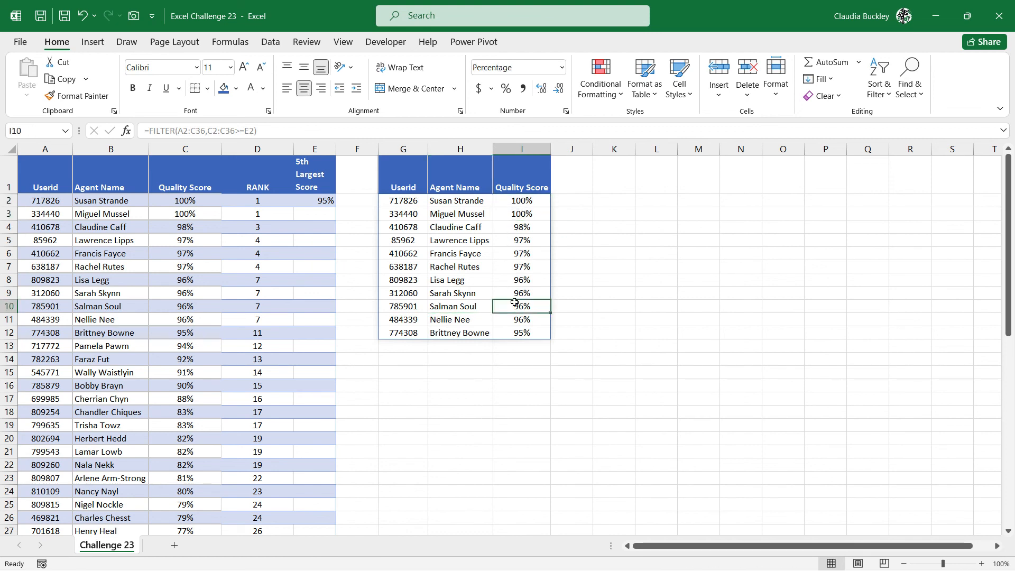